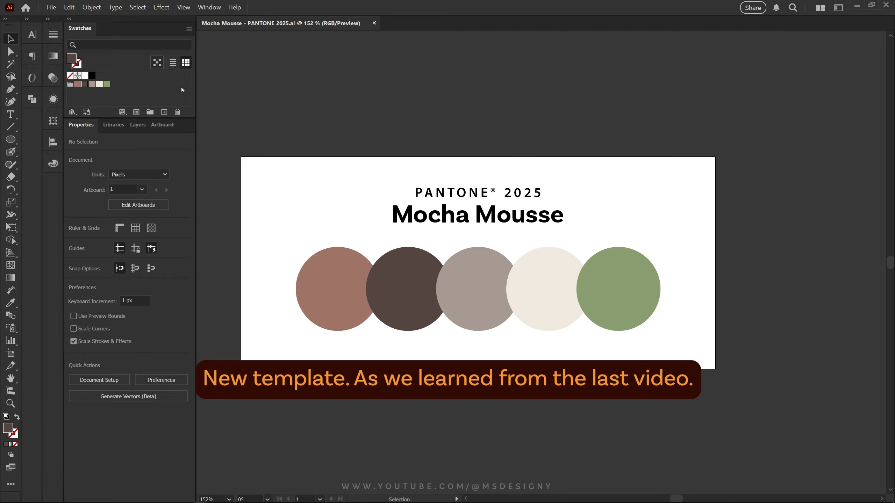
# - Create a new document from the template Mandala Template.ait in the All Ai in 2025 folder
pyautogui.click(49, 9)
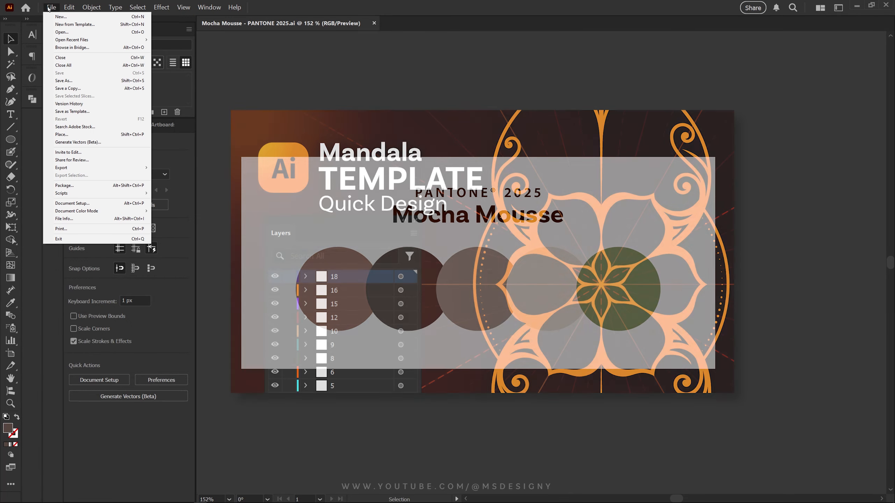
pyautogui.click(87, 26)
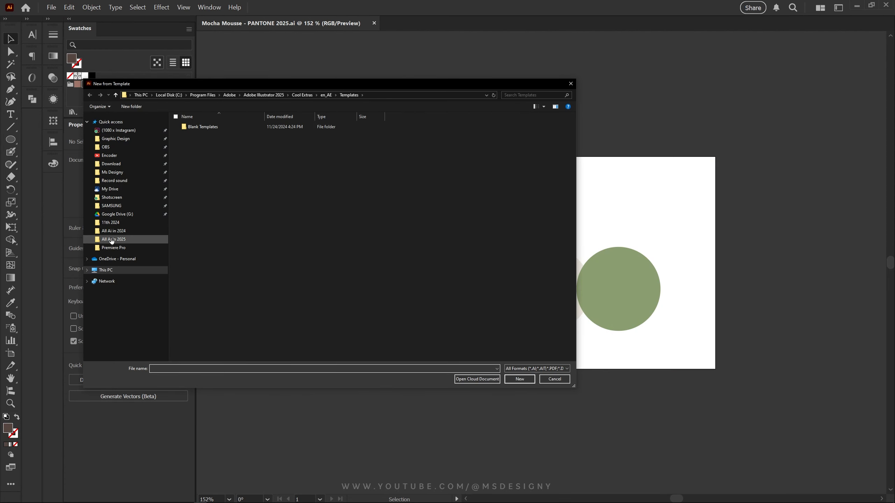
pyautogui.click(133, 242)
pyautogui.click(272, 141)
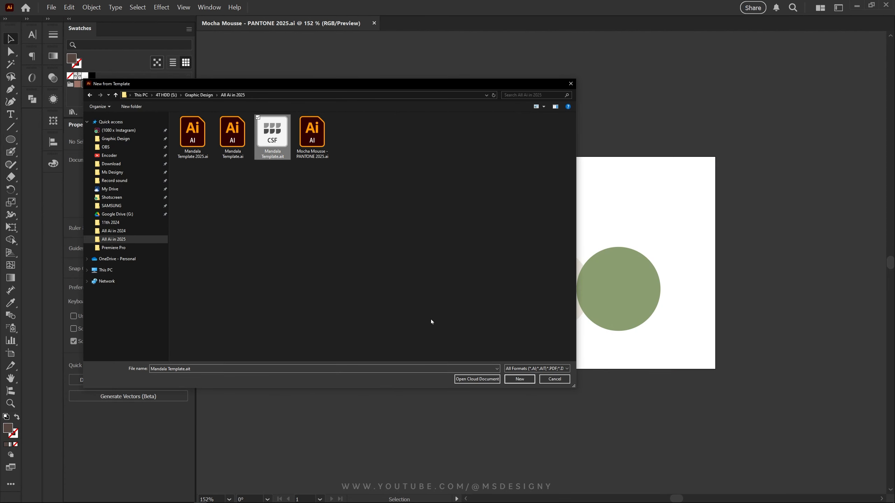
pyautogui.click(519, 379)
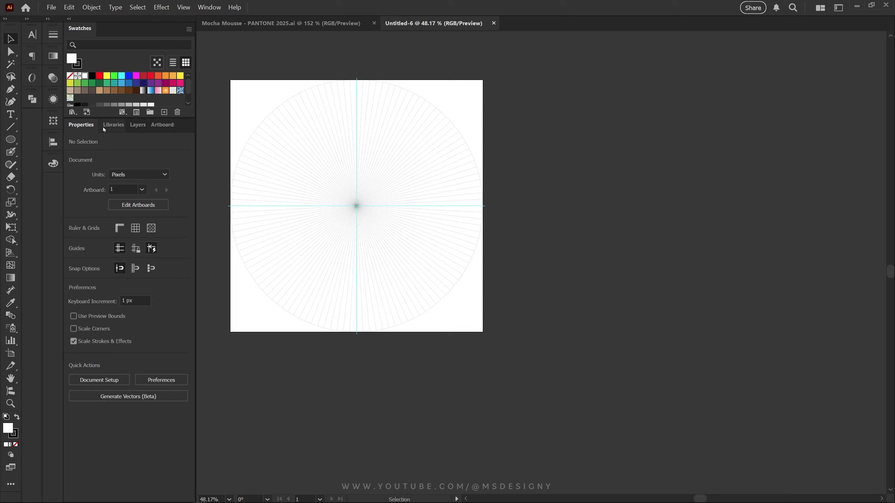
# - Delete the layers from 5 sides through 20 sides, including their artwork
pyautogui.click(139, 126)
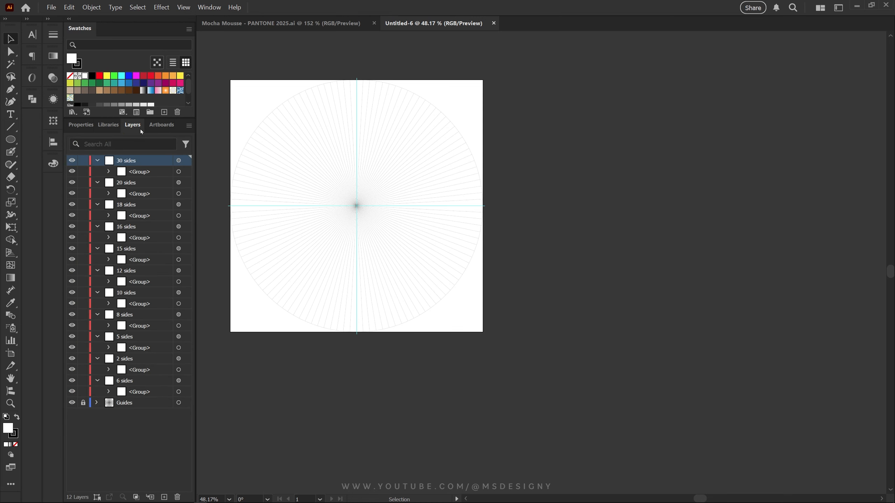
pyautogui.click(124, 377)
pyautogui.click(125, 359)
pyautogui.click(131, 337)
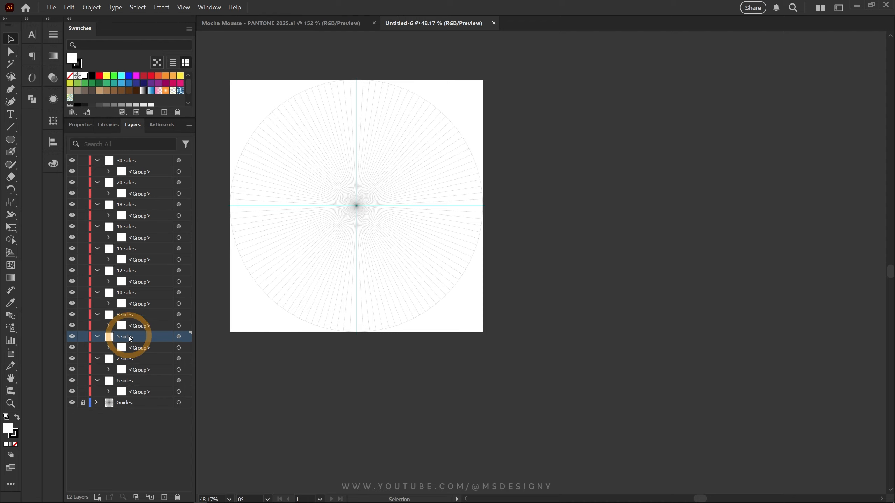
pyautogui.keyDown('shift'); pyautogui.click(133, 182); pyautogui.keyUp('shift')
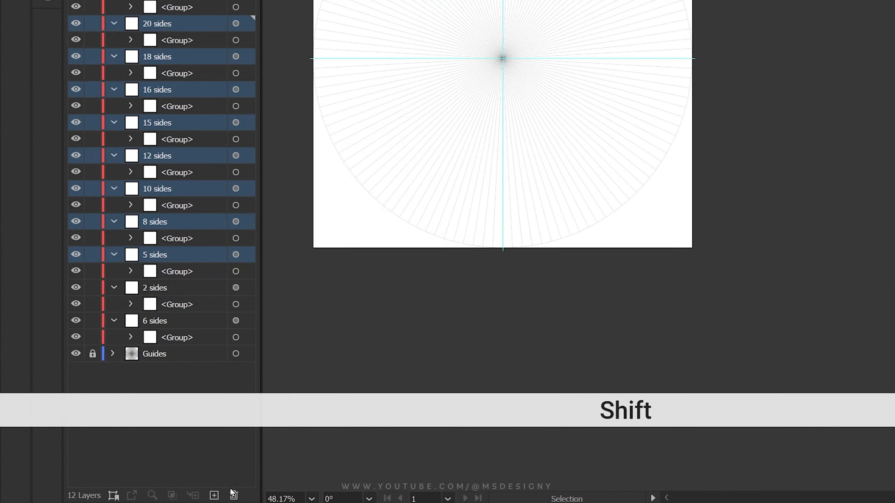
pyautogui.click(232, 493)
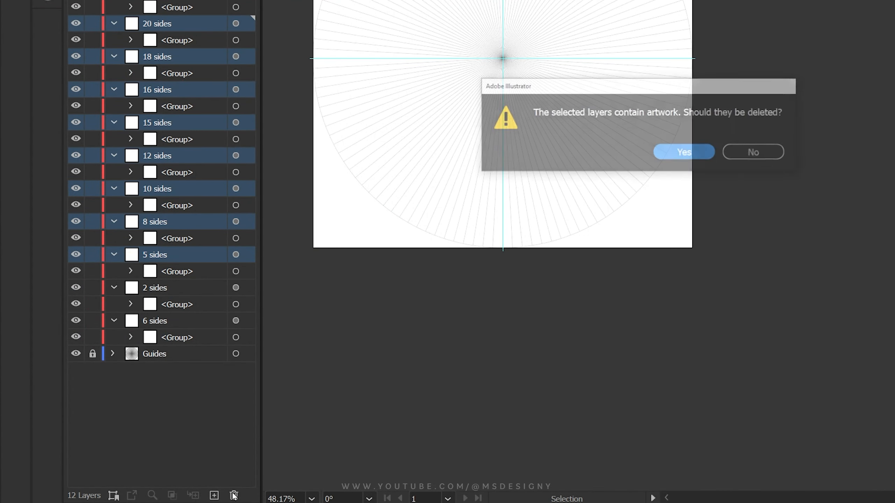
pyautogui.click(671, 153)
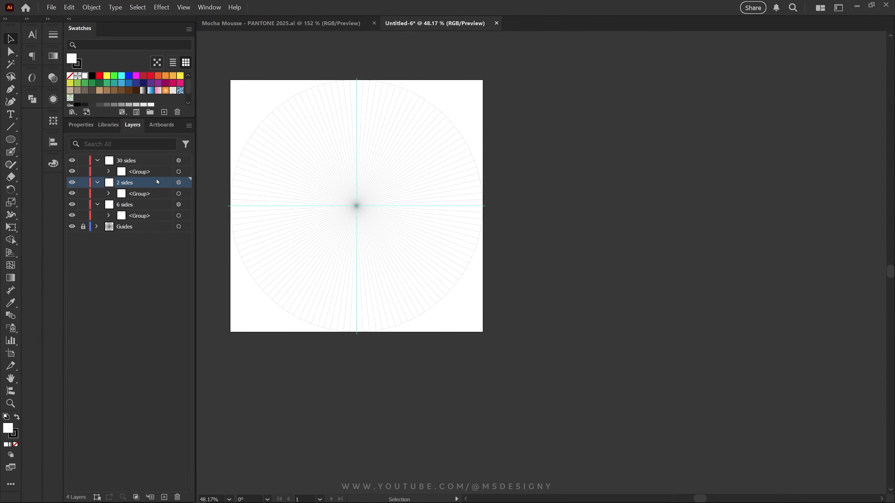
# - Collapse the 30, 2 and 6 sides layers and move the 30 sides layer directly above Guides
pyautogui.click(142, 204)
pyautogui.click(144, 161)
pyautogui.click(98, 161)
pyautogui.click(97, 171)
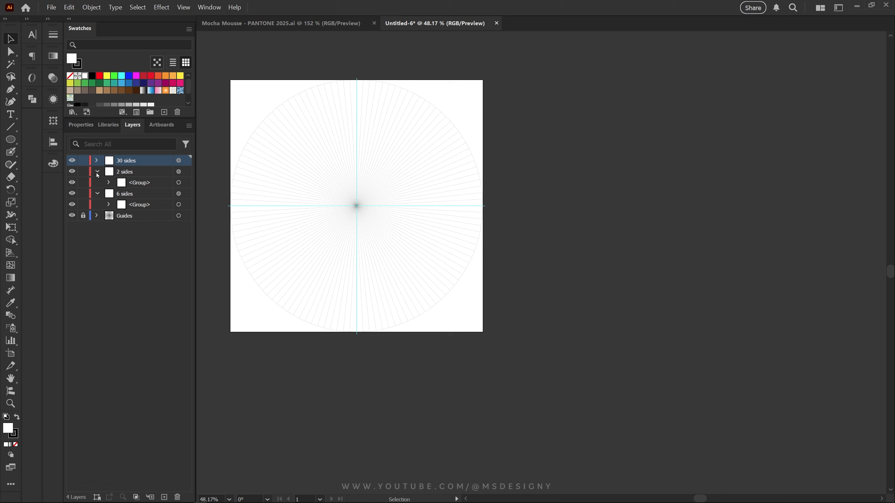
pyautogui.click(97, 183)
pyautogui.moveTo(143, 161); pyautogui.dragTo(137, 187)
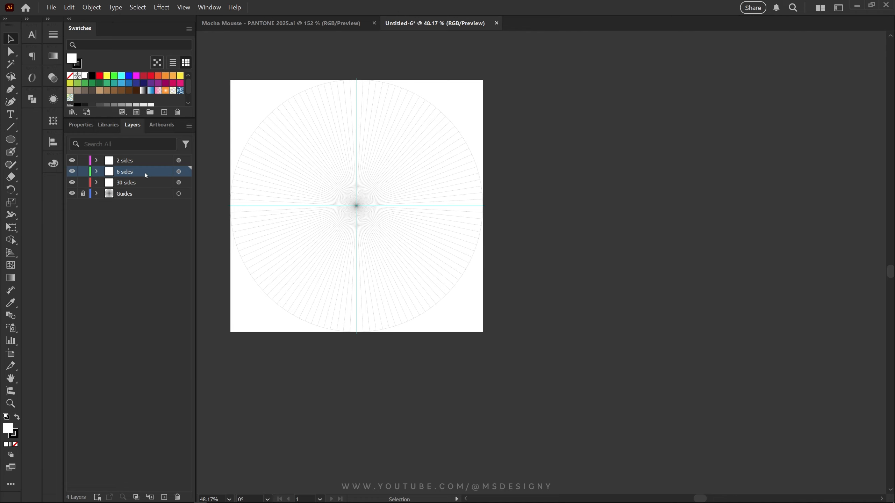
# - Clear the selection of the 6 sides artwork and lock the document's guides
pyautogui.moveTo(419, 160); pyautogui.dragTo(270, 251)
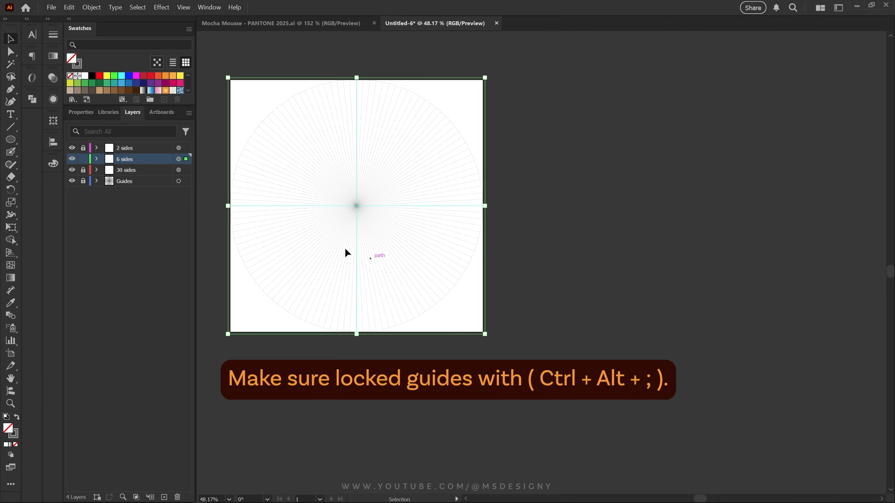
pyautogui.click(571, 227)
pyautogui.rightClick(547, 115)
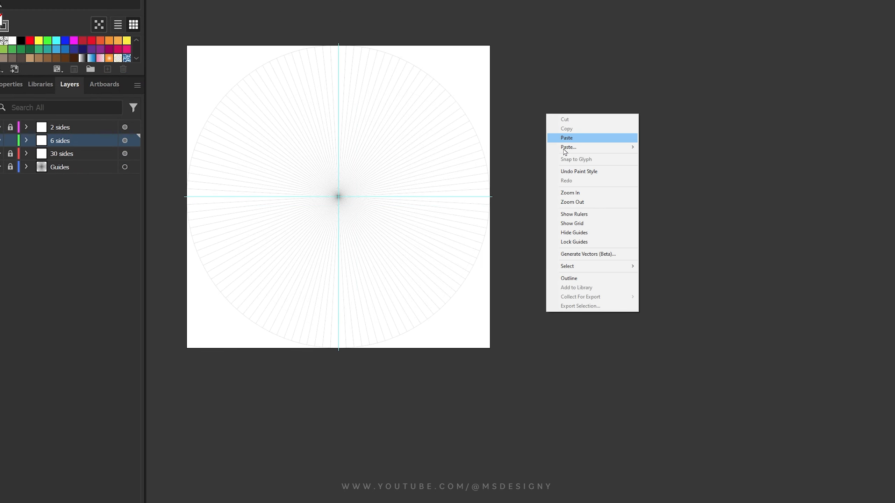
pyautogui.click(581, 243)
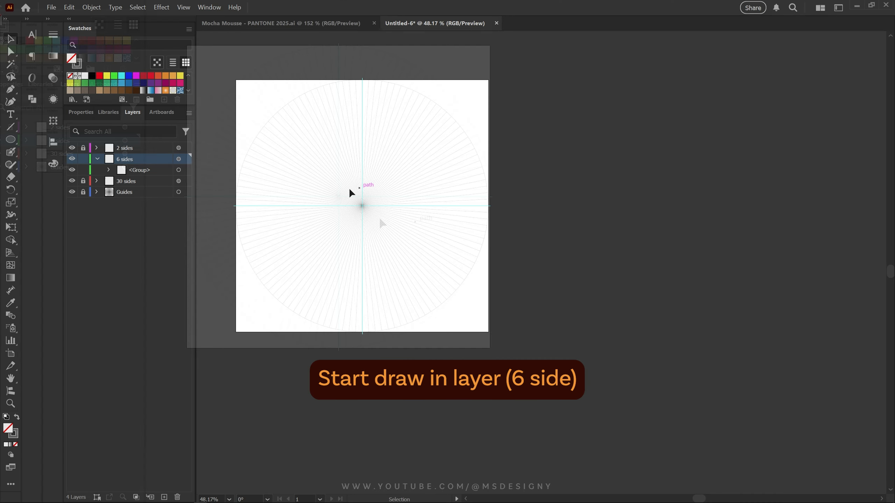
# - Set the stroke color to black for drawing on the 6 sides layer
pyautogui.press('z')
pyautogui.moveTo(316, 172); pyautogui.dragTo(428, 220)
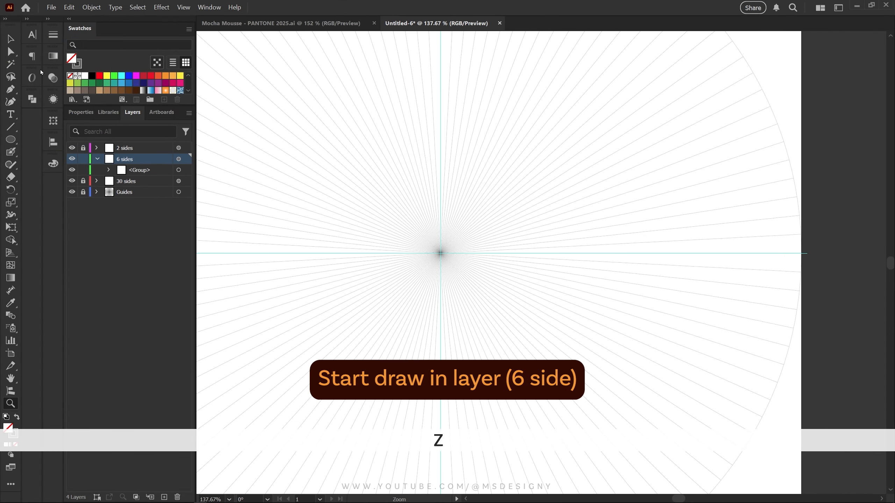
pyautogui.click(77, 66)
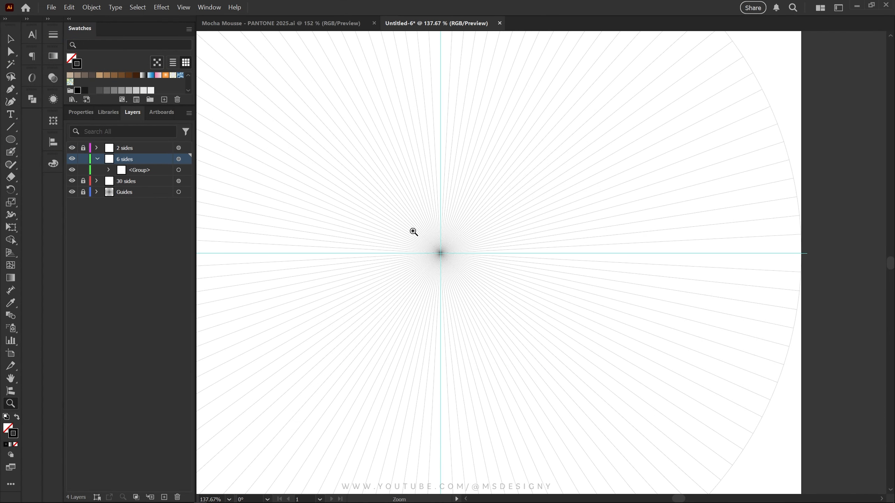
# - Paint a curved petal edge with the Blob Brush from near the mandala's center up past the vertical guide, and deselect it
pyautogui.hotkey('shift', 'b')
pyautogui.moveTo(415, 236)
pyautogui.mouseDown()
pyautogui.moveTo(430, 209)
pyautogui.moveTo(400, 234)
pyautogui.moveTo(398, 138)
pyautogui.moveTo(448, 73)
pyautogui.mouseUp()
pyautogui.hotkey('ctrl', 'z')
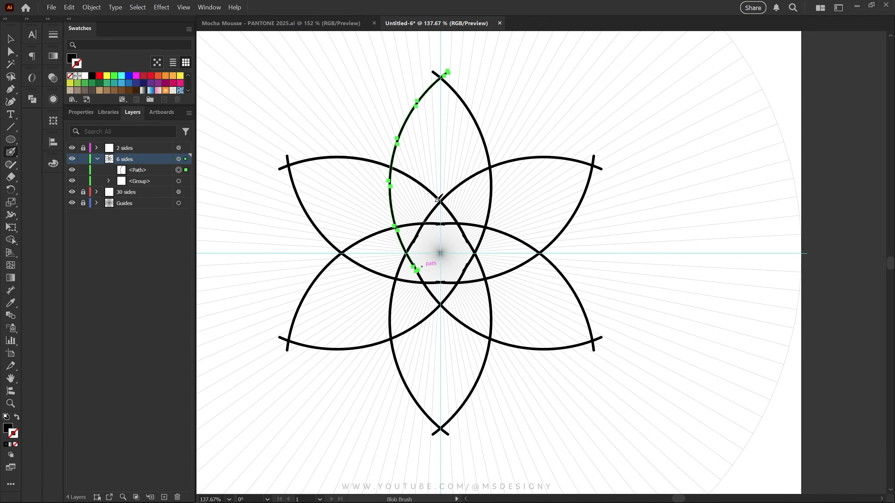
pyautogui.press('z')
pyautogui.moveTo(417, 116); pyautogui.dragTo(371, 182)
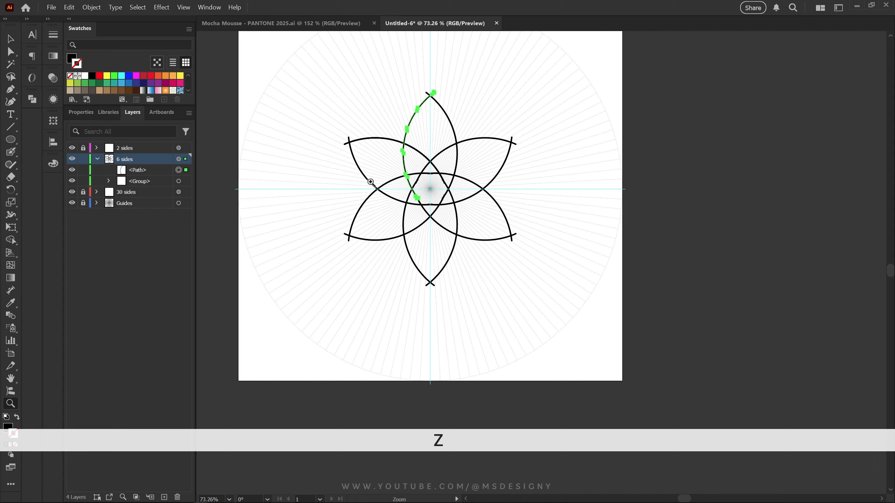
pyautogui.press('space')
pyautogui.moveTo(377, 135); pyautogui.dragTo(365, 186)
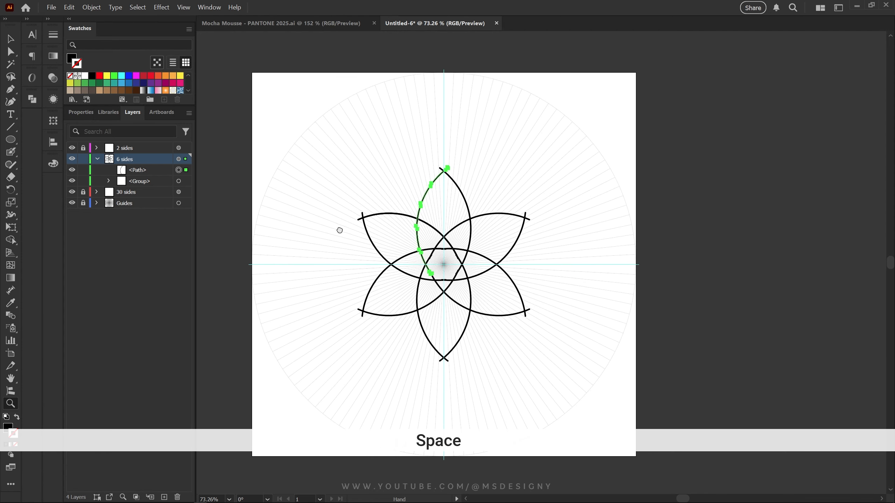
pyautogui.hotkey('ctrl', 'shift', 'a')
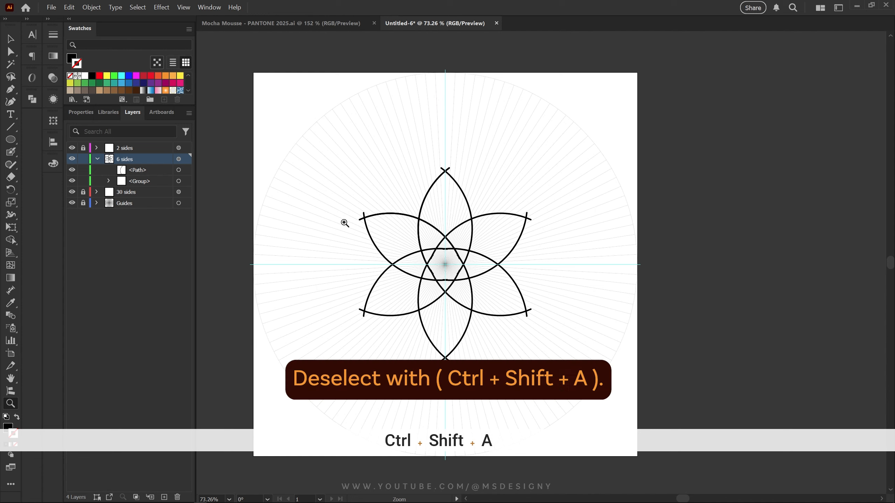
# - Draw a closed wedge with the Pen tool from the artboard's top center to the mandala's center and the 30° radial line, curving its outer edge
pyautogui.press('p')
pyautogui.click(445, 70)
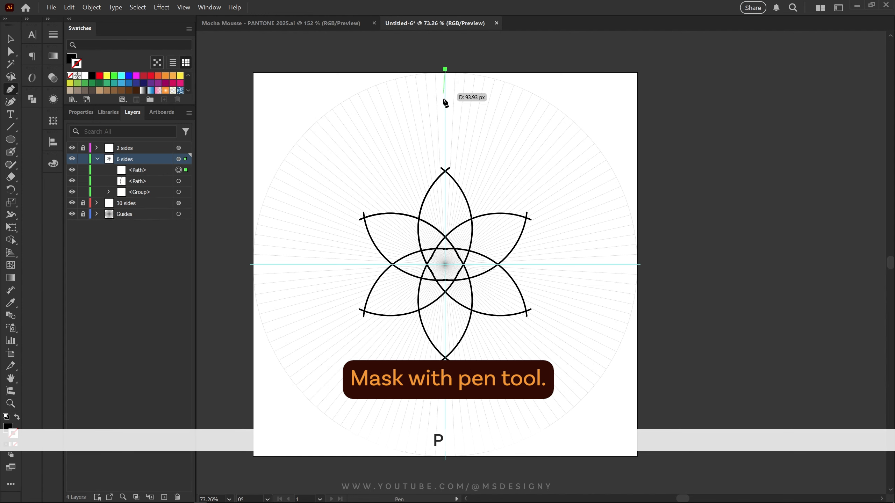
pyautogui.press('shift')
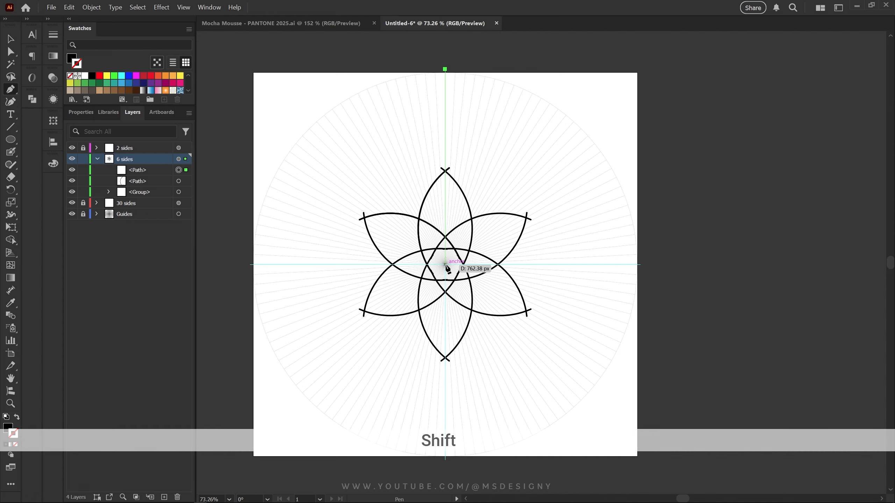
pyautogui.click(445, 264)
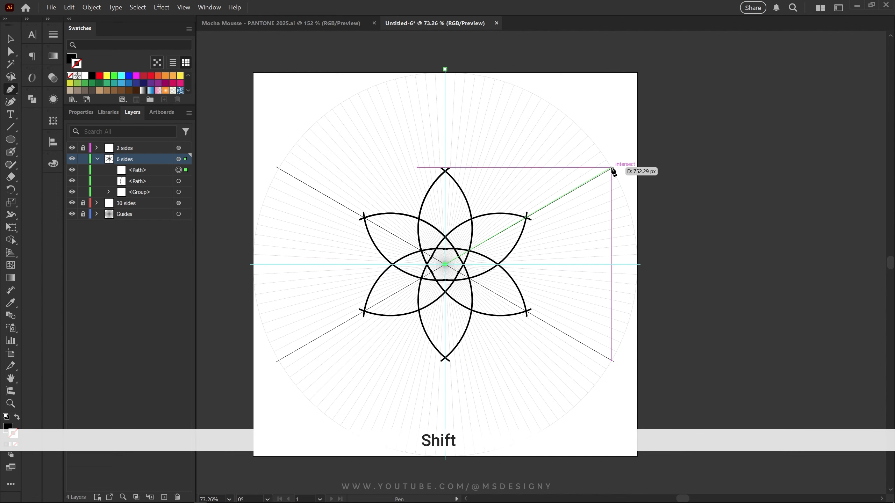
pyautogui.click(541, 98)
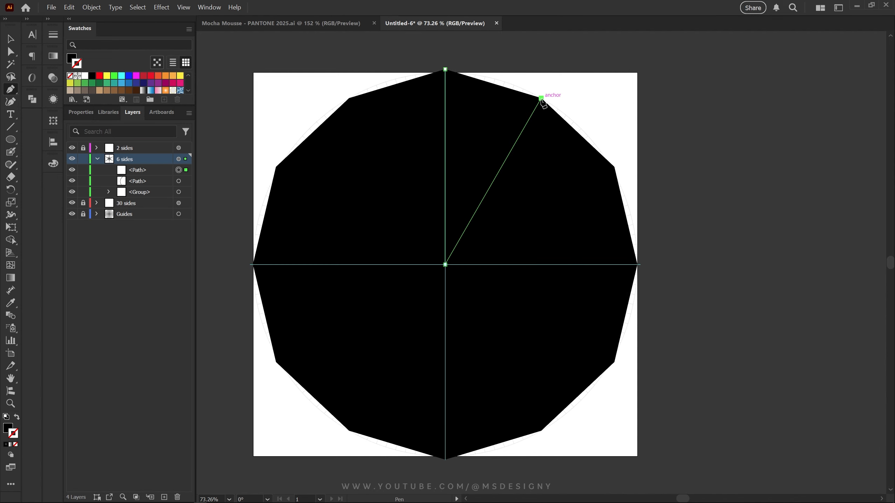
pyautogui.click(445, 69)
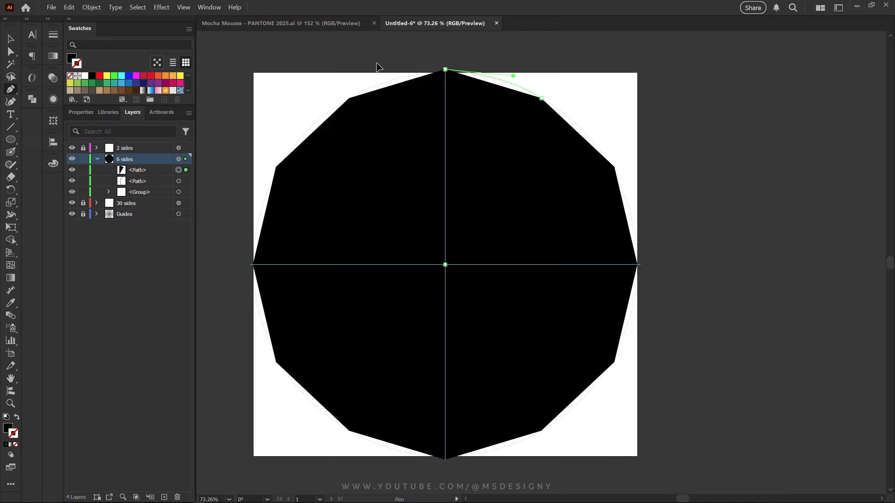
pyautogui.moveTo(378, 66); pyautogui.dragTo(381, 67)
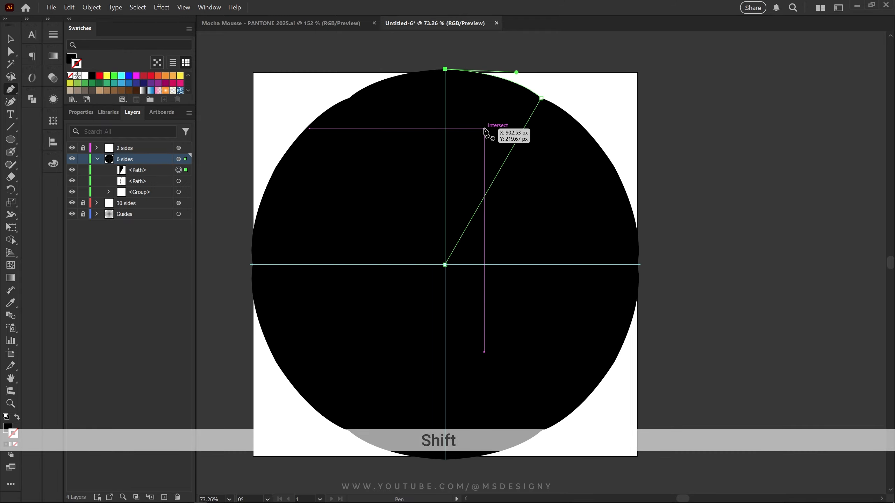
# - Swap the wedge's fill and stroke and make it the clipping mask of the 6 sides layer
pyautogui.hotkey('shift', 'x')
pyautogui.press('v')
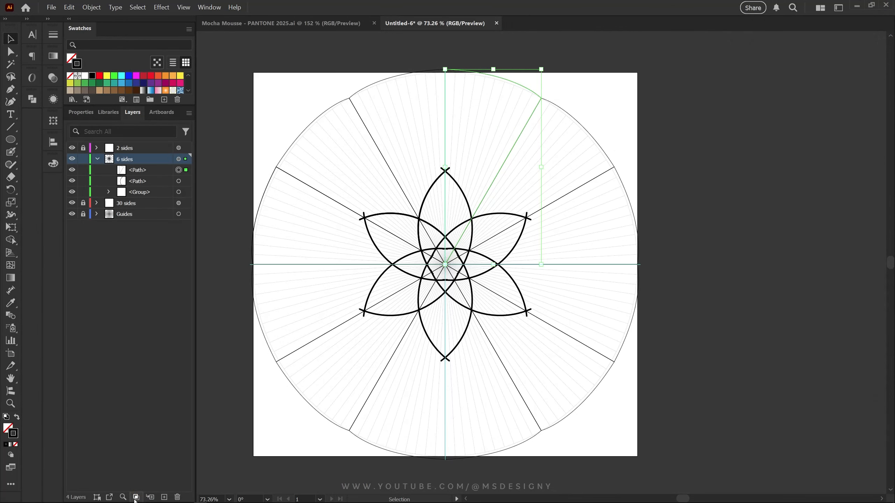
pyautogui.click(270, 497)
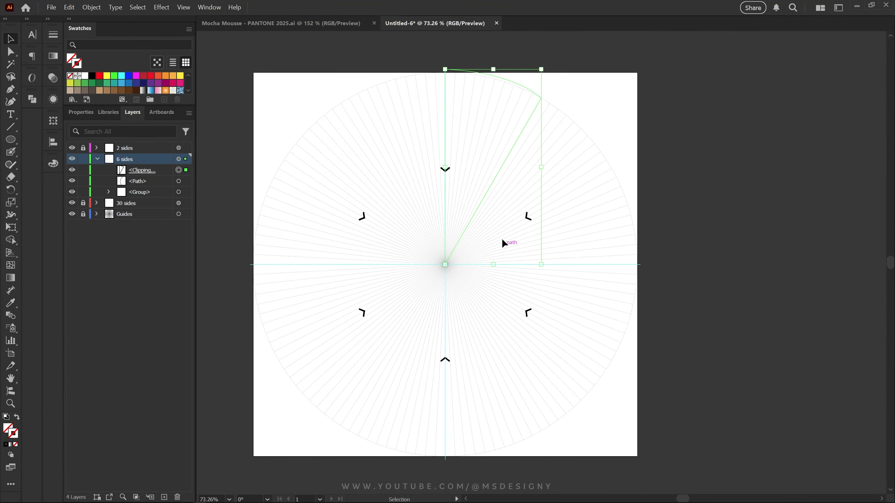
# - Delete the petal edge path from the 6 sides layer
pyautogui.click(450, 169)
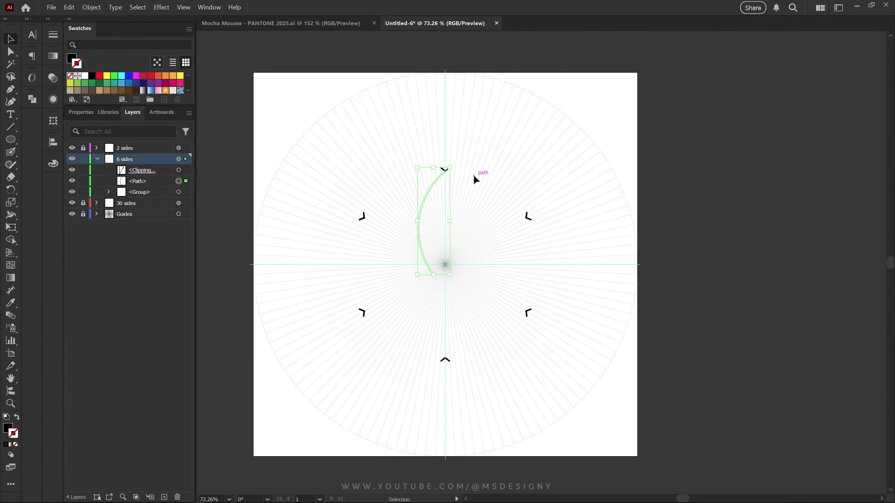
pyautogui.press('Delete')
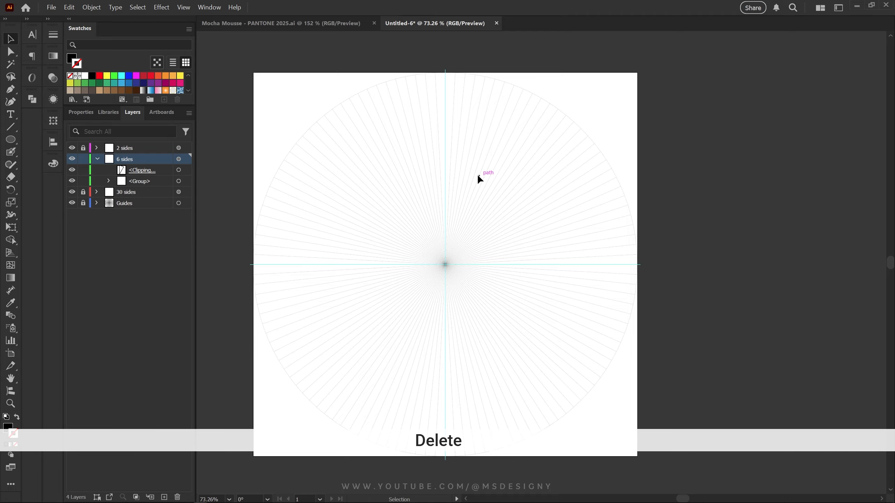
# - Paint a trial Blob Brush stroke across the upper part of the masked wedge, inspect its joins and undo it
pyautogui.hotkey('shift', 'b')
pyautogui.moveTo(531, 179); pyautogui.dragTo(531, 180)
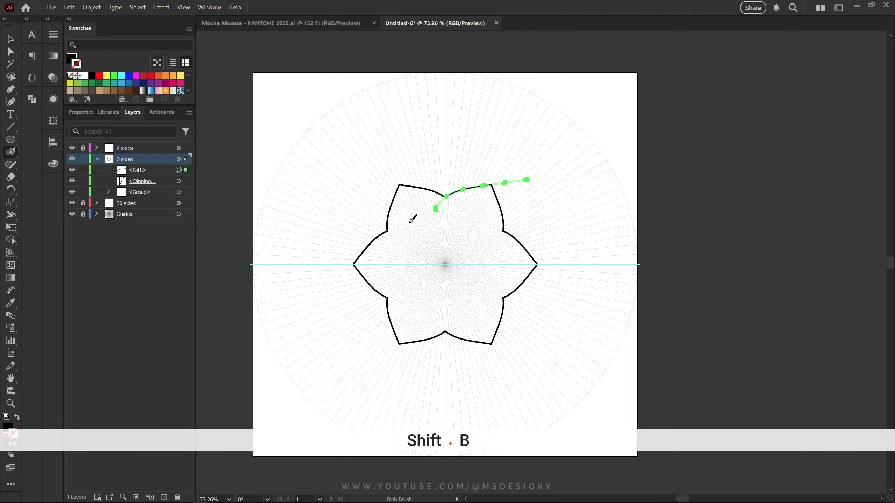
pyautogui.press('z')
pyautogui.moveTo(438, 188); pyautogui.dragTo(571, 248)
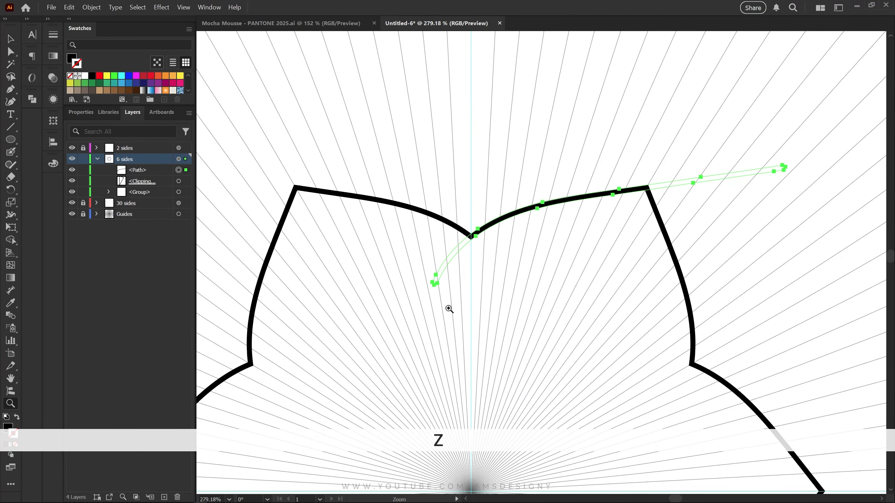
pyautogui.hotkey('ctrl', 'z')
# - Enlarge the Blob Brush and try a stroke starting at the mandala's center, undoing it
pyautogui.press('space')
pyautogui.moveTo(467, 380); pyautogui.dragTo(438, 150)
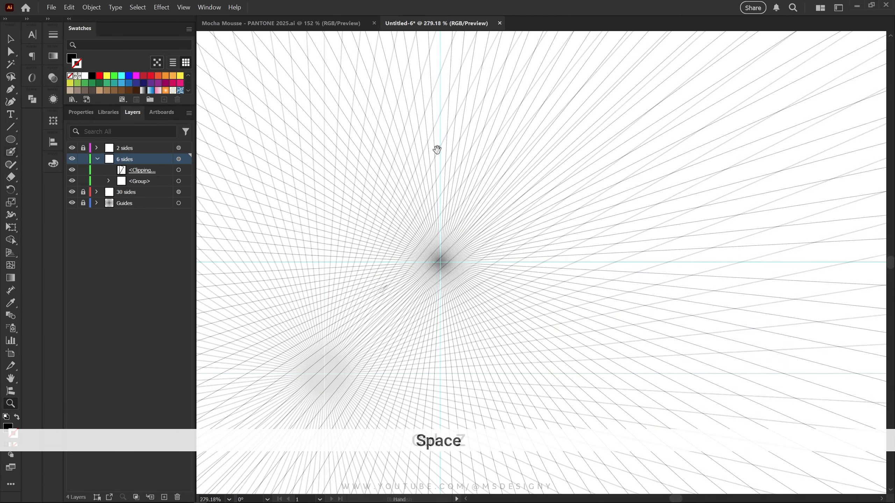
pyautogui.press(']')
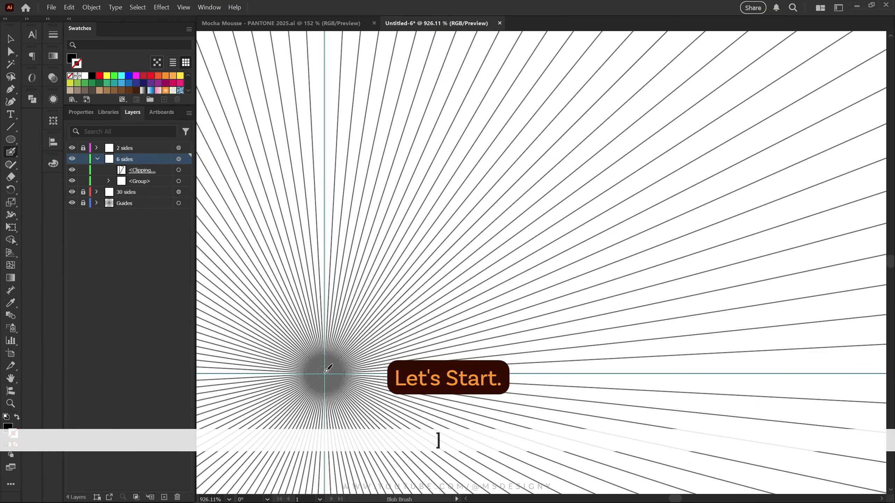
pyautogui.moveTo(328, 369)
pyautogui.mouseDown()
pyautogui.moveTo(400, 273)
pyautogui.moveTo(410, 211)
pyautogui.moveTo(379, 154)
pyautogui.moveTo(304, 71)
pyautogui.mouseUp()
pyautogui.hotkey('ctrl', 'z')
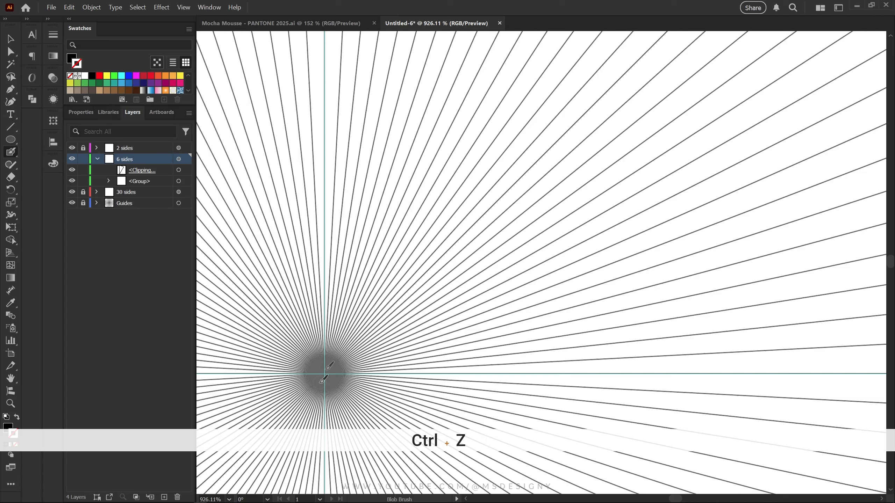
# - Paint a pointed petal outline from the mandala's center and a solid leaf shape inside it with the Blob Brush
pyautogui.moveTo(323, 374)
pyautogui.mouseDown()
pyautogui.moveTo(369, 291)
pyautogui.moveTo(357, 191)
pyautogui.moveTo(319, 116)
pyautogui.mouseUp()
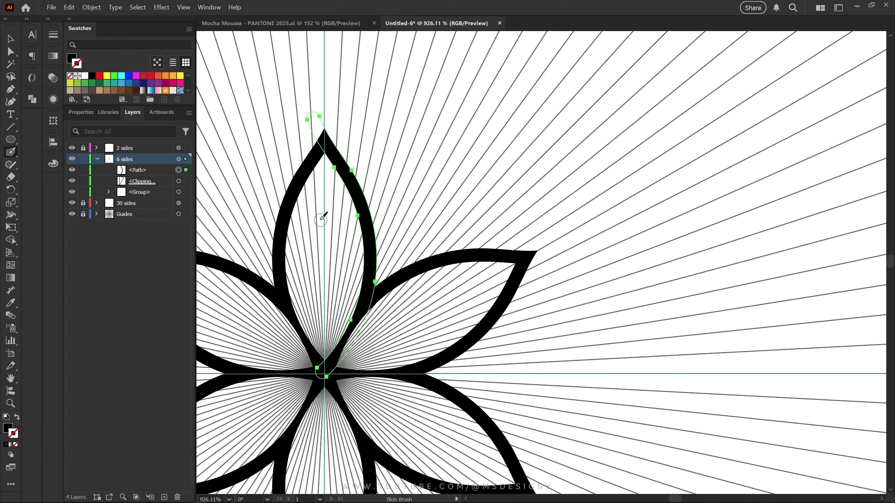
pyautogui.moveTo(322, 219); pyautogui.dragTo(329, 313)
pyautogui.moveTo(333, 233); pyautogui.dragTo(340, 259)
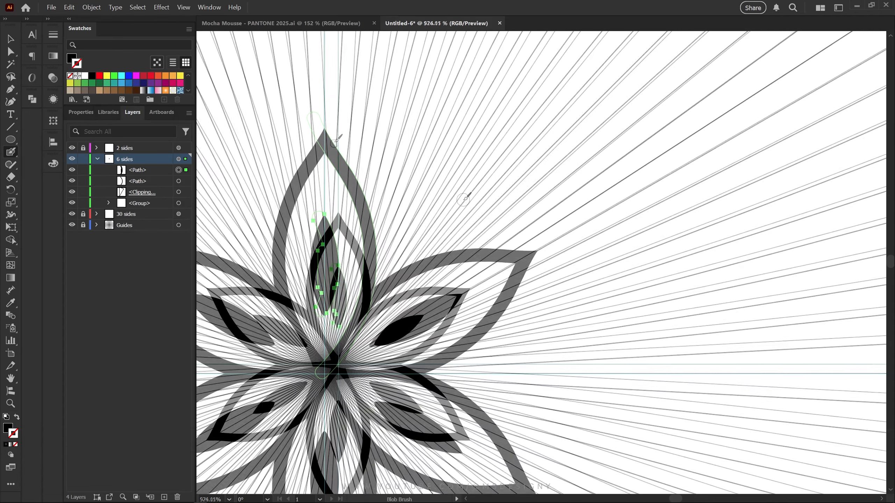
pyautogui.moveTo(329, 133)
pyautogui.mouseDown()
pyautogui.moveTo(387, 257)
pyautogui.moveTo(386, 310)
pyautogui.mouseUp()
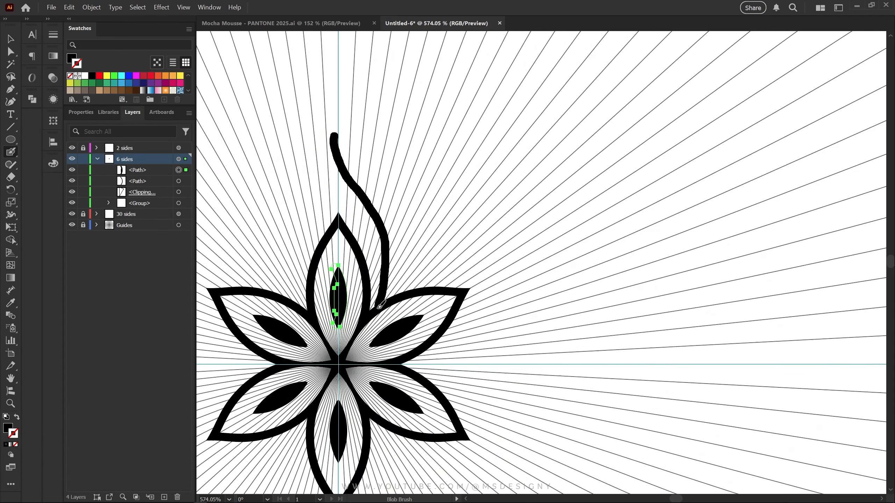
pyautogui.hotkey('ctrl', 'z')
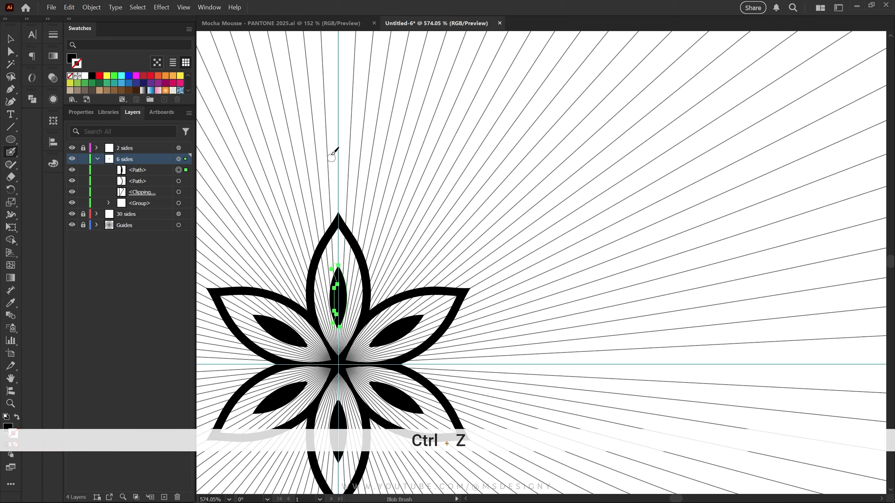
pyautogui.moveTo(339, 162); pyautogui.dragTo(376, 245)
pyautogui.moveTo(377, 306); pyautogui.dragTo(370, 314)
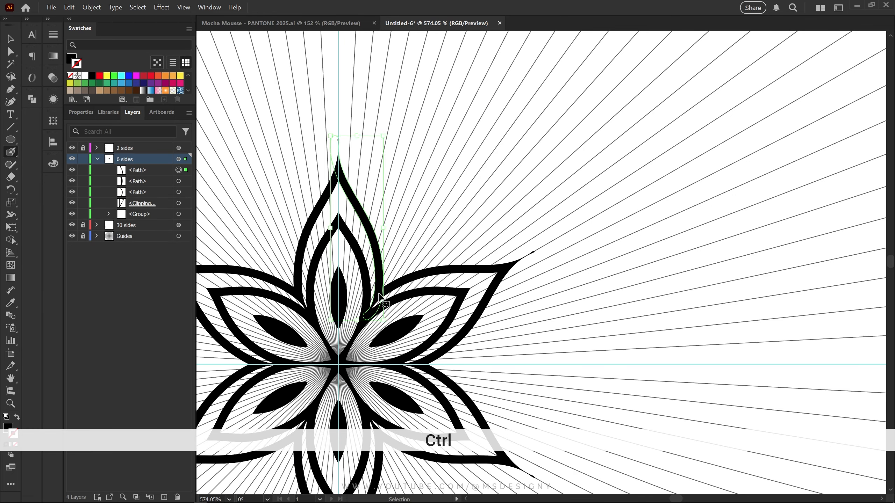
pyautogui.hotkey('ctrl', 'z')
# - Paint an outer pointed outline around the first petal, ending at its lower side, and deselect it
pyautogui.moveTo(333, 142); pyautogui.dragTo(368, 214)
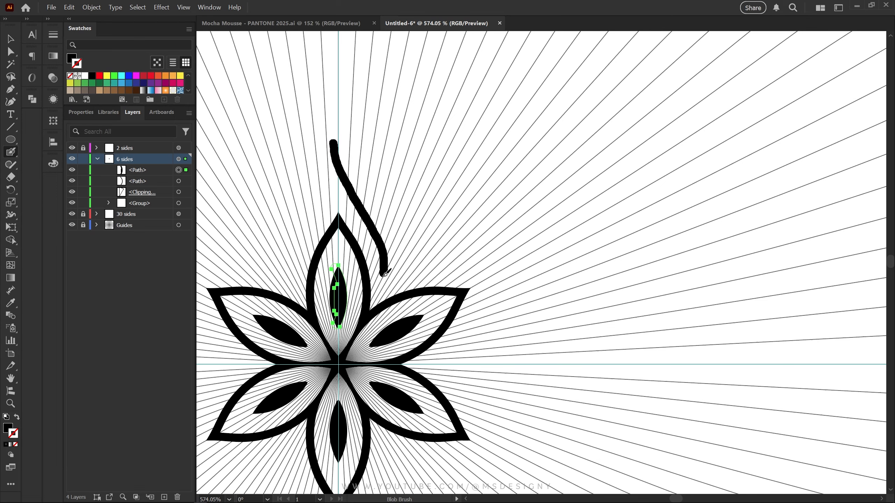
pyautogui.moveTo(385, 274); pyautogui.dragTo(375, 301)
pyautogui.hotkey('ctrl', 'shift', 'a')
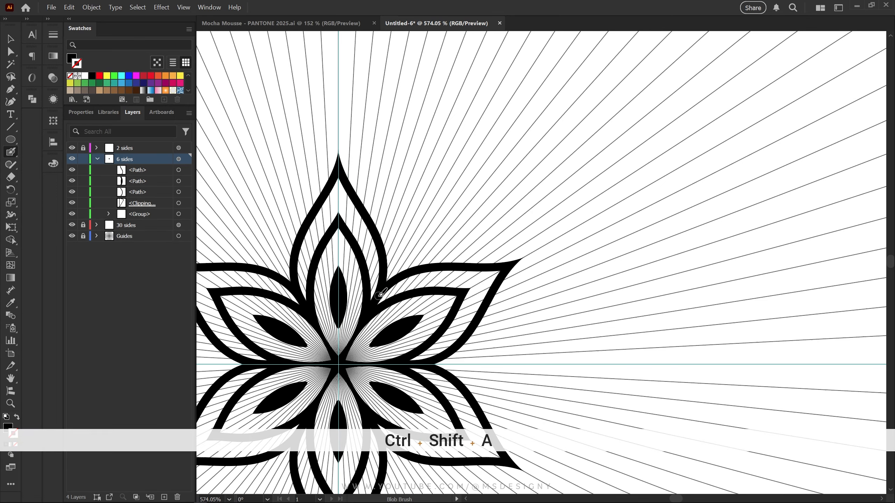
# - Paint a larger pointed petal between two center petals and thicken its curved side with overlapping strokes
pyautogui.moveTo(387, 271)
pyautogui.mouseDown()
pyautogui.moveTo(396, 200)
pyautogui.moveTo(420, 162)
pyautogui.mouseUp()
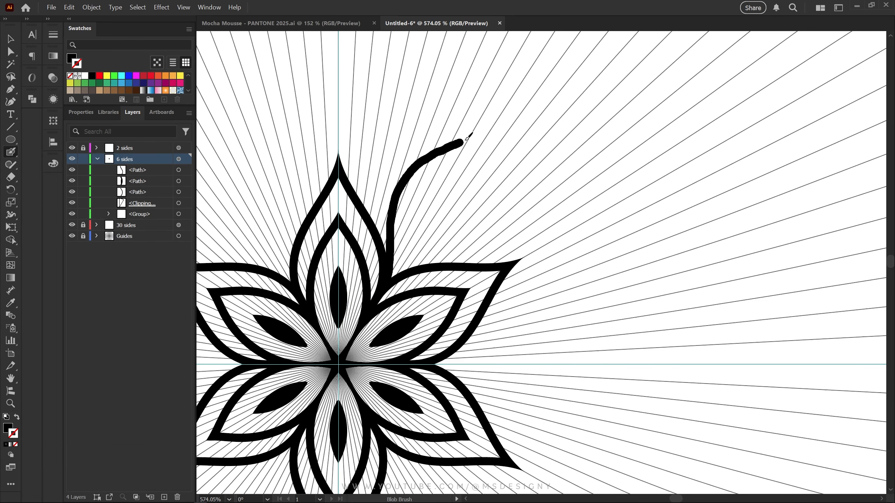
pyautogui.moveTo(504, 117); pyautogui.dragTo(478, 126)
pyautogui.moveTo(388, 240); pyautogui.dragTo(387, 245)
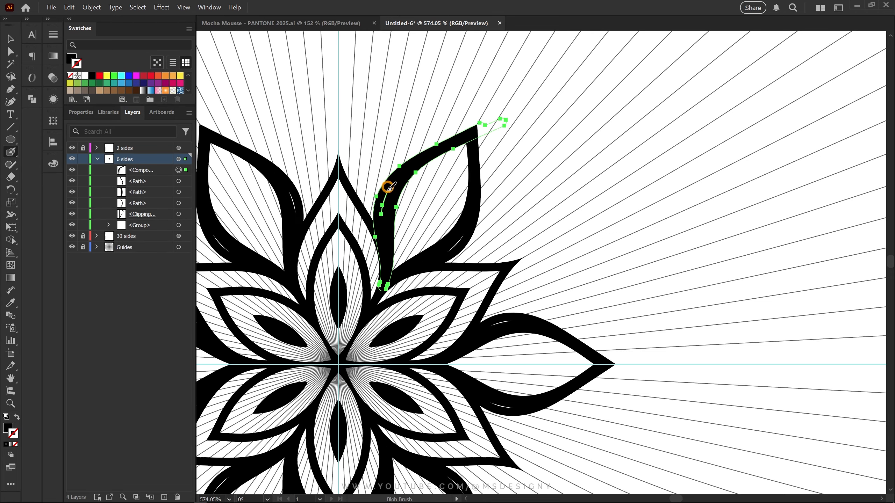
pyautogui.press('space')
pyautogui.moveTo(470, 161)
pyautogui.mouseDown()
pyautogui.moveTo(441, 212)
pyautogui.moveTo(477, 222)
pyautogui.moveTo(467, 263)
pyautogui.moveTo(449, 267)
pyautogui.moveTo(463, 158)
pyautogui.mouseUp()
pyautogui.hotkey('ctrl', 'z')
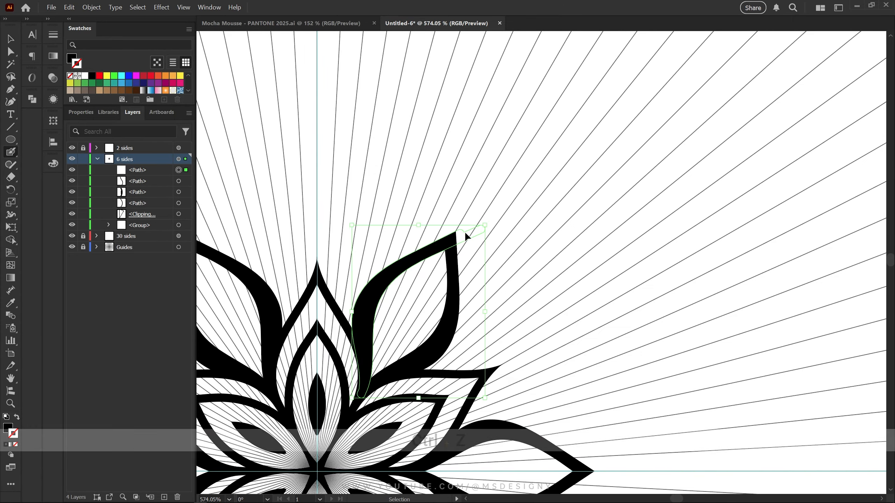
# - Paint spiral curls from the tip and side of the thickened petal, plus a small pointed leaf between the tip curls
pyautogui.moveTo(439, 246); pyautogui.dragTo(455, 225)
pyautogui.moveTo(423, 180); pyautogui.dragTo(426, 192)
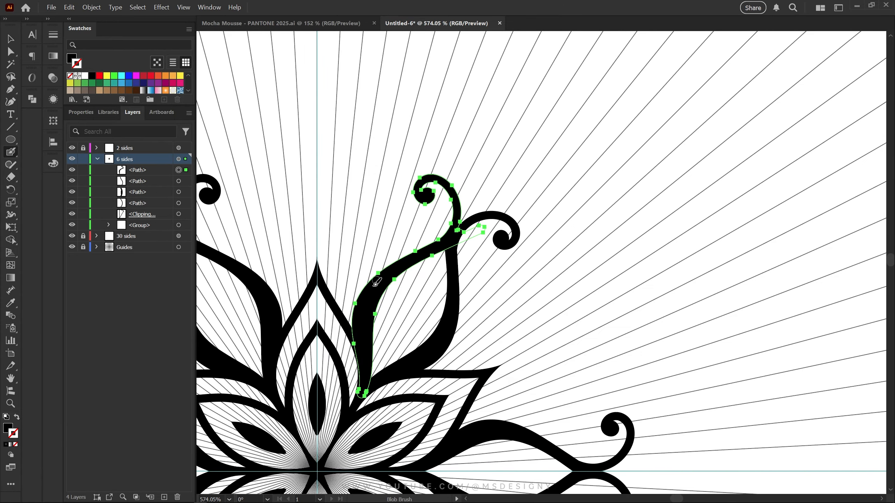
pyautogui.moveTo(352, 294)
pyautogui.mouseDown()
pyautogui.moveTo(370, 232)
pyautogui.moveTo(397, 234)
pyautogui.mouseUp()
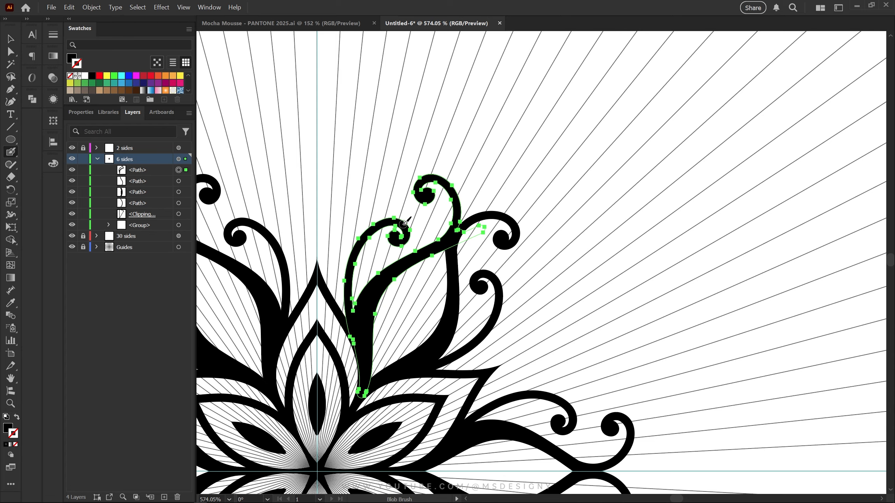
pyautogui.press('space')
pyautogui.moveTo(463, 181); pyautogui.dragTo(435, 231)
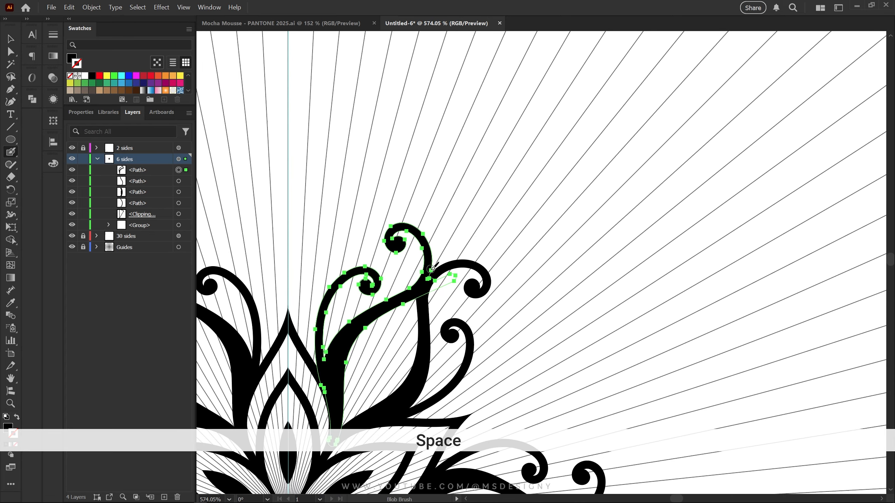
pyautogui.scroll(-2, 462, 219)
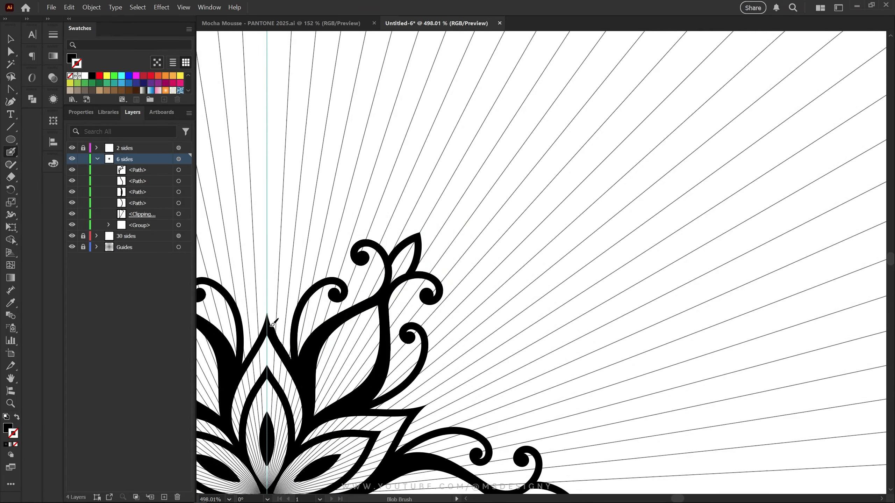
# - Paint a wide pointed petal outline enclosing the curled petal, starting at the tip of the center petal
pyautogui.moveTo(274, 329)
pyautogui.mouseDown()
pyautogui.moveTo(272, 295)
pyautogui.moveTo(295, 240)
pyautogui.moveTo(334, 208)
pyautogui.moveTo(396, 215)
pyautogui.moveTo(455, 191)
pyautogui.mouseUp()
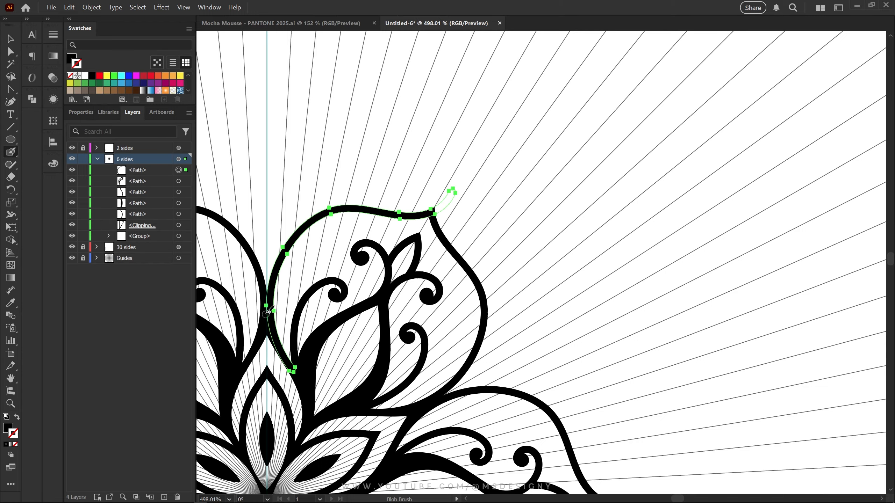
pyautogui.press('space')
pyautogui.moveTo(299, 193); pyautogui.dragTo(305, 246)
pyautogui.moveTo(351, 346); pyautogui.dragTo(363, 277)
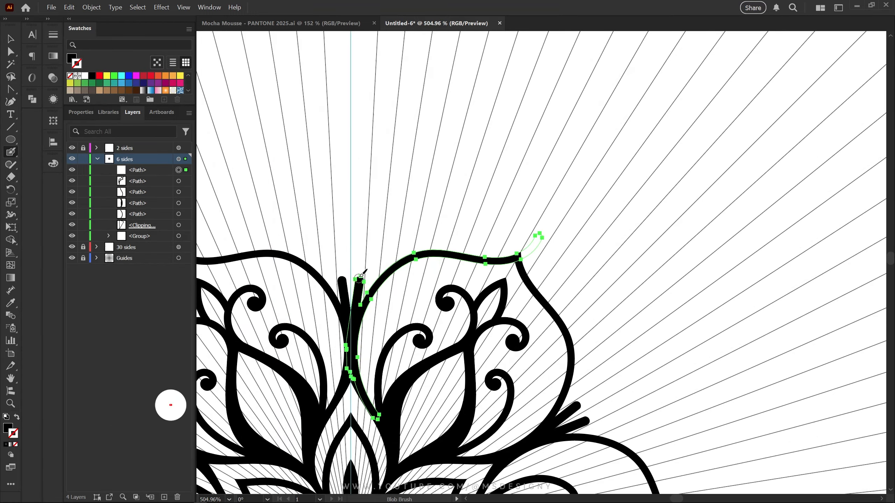
pyautogui.hotkey('ctrl', 'z')
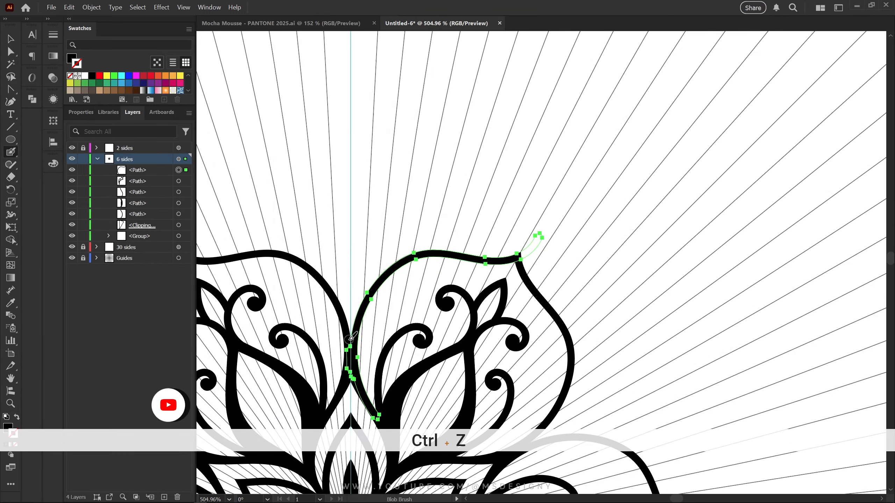
pyautogui.moveTo(351, 343)
pyautogui.mouseDown()
pyautogui.moveTo(355, 210)
pyautogui.moveTo(421, 158)
pyautogui.moveTo(549, 148)
pyautogui.moveTo(603, 112)
pyautogui.mouseUp()
pyautogui.hotkey('ctrl', 'z')
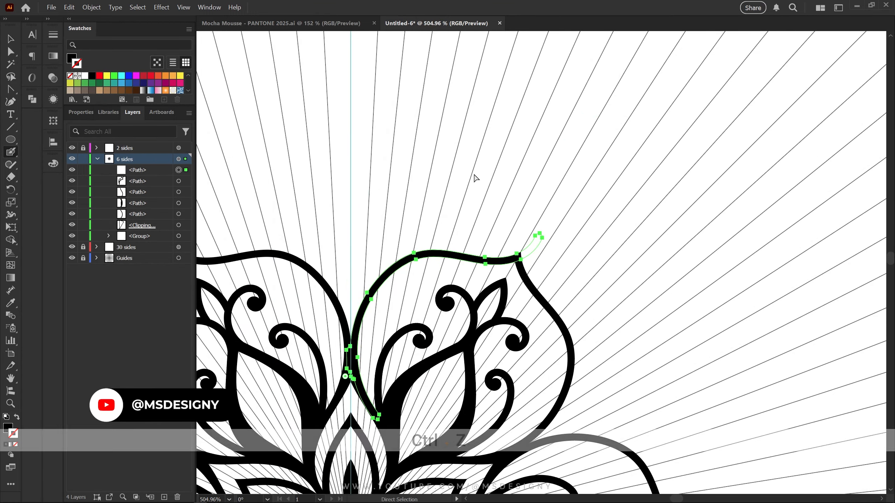
pyautogui.moveTo(351, 349)
pyautogui.mouseDown()
pyautogui.moveTo(355, 224)
pyautogui.moveTo(499, 143)
pyautogui.moveTo(581, 123)
pyautogui.mouseUp()
pyautogui.hotkey('ctrl', 'z')
# - Paint a second, larger pointed petal outline around the wide petal, starting from its side at the vertical guide
pyautogui.moveTo(350, 352)
pyautogui.mouseDown()
pyautogui.moveTo(365, 201)
pyautogui.moveTo(412, 164)
pyautogui.moveTo(556, 149)
pyautogui.moveTo(599, 124)
pyautogui.mouseUp()
# - Reduce the Blob Brush size and paint one small and one large spiral curl at the inner petal outline's tip
pyautogui.press('z')
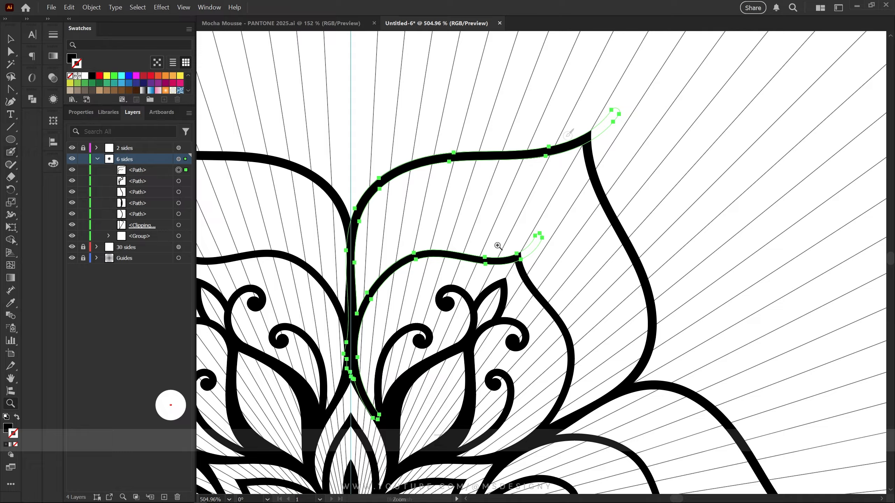
pyautogui.click(561, 233)
pyautogui.press('space')
pyautogui.hotkey('shift', 'b')
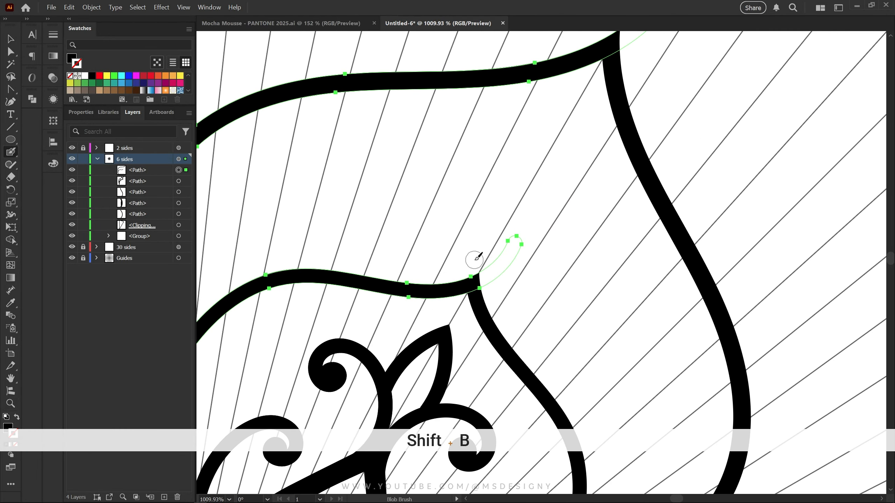
pyautogui.press('[')
pyautogui.press('[')
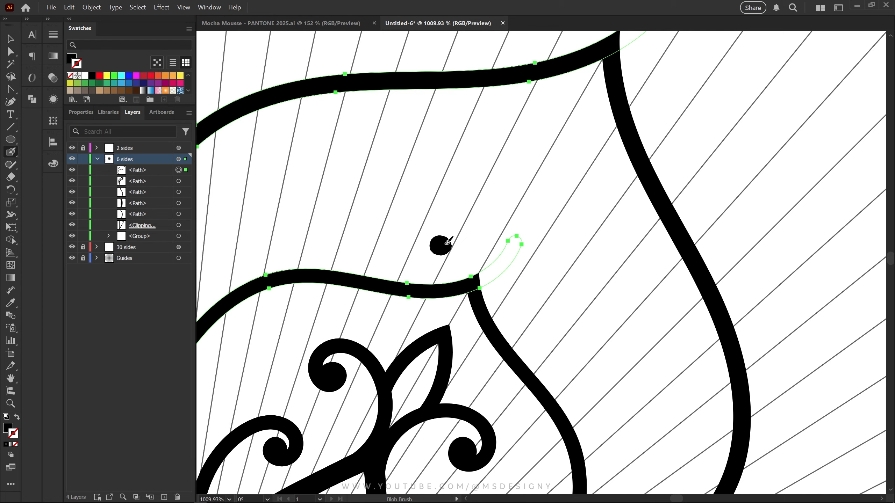
pyautogui.moveTo(447, 243)
pyautogui.mouseDown()
pyautogui.moveTo(427, 260)
pyautogui.moveTo(461, 280)
pyautogui.moveTo(492, 245)
pyautogui.moveTo(462, 166)
pyautogui.moveTo(376, 190)
pyautogui.moveTo(398, 194)
pyautogui.mouseUp()
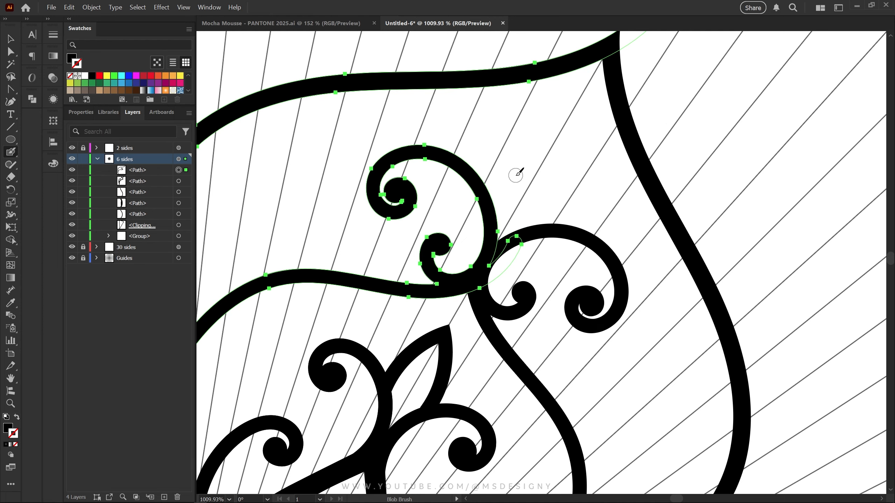
# - Paint a curved rib from the curls up to the outer outline and a straight line from the outer tip to their junction
pyautogui.press('space')
pyautogui.moveTo(521, 192); pyautogui.dragTo(476, 243)
pyautogui.moveTo(450, 293)
pyautogui.mouseDown()
pyautogui.moveTo(445, 178)
pyautogui.moveTo(417, 132)
pyautogui.mouseUp()
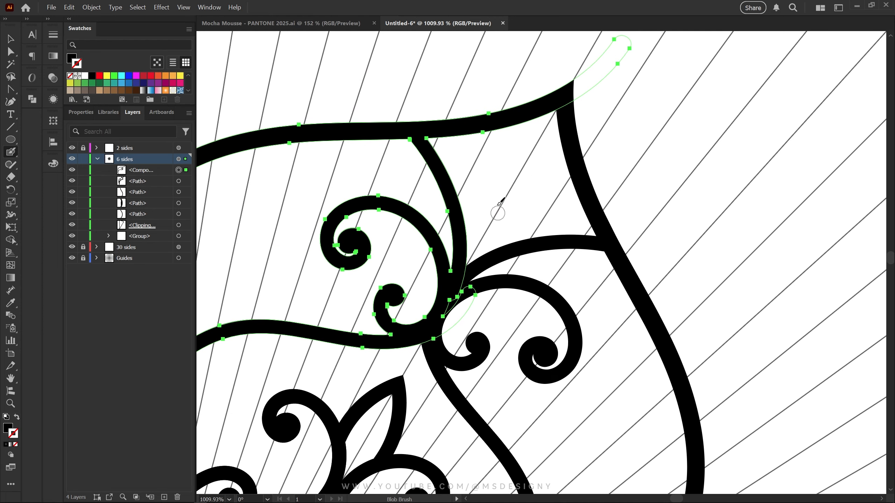
pyautogui.moveTo(553, 111); pyautogui.dragTo(468, 262)
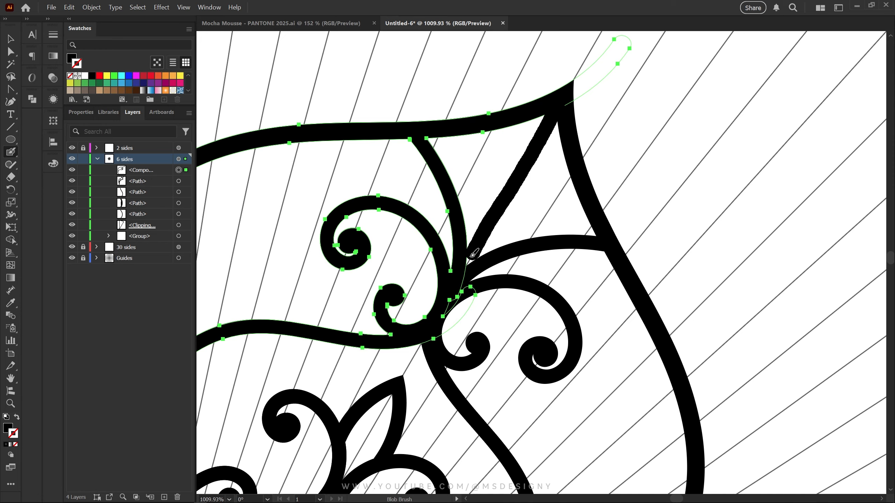
pyautogui.moveTo(469, 262); pyautogui.dragTo(462, 279)
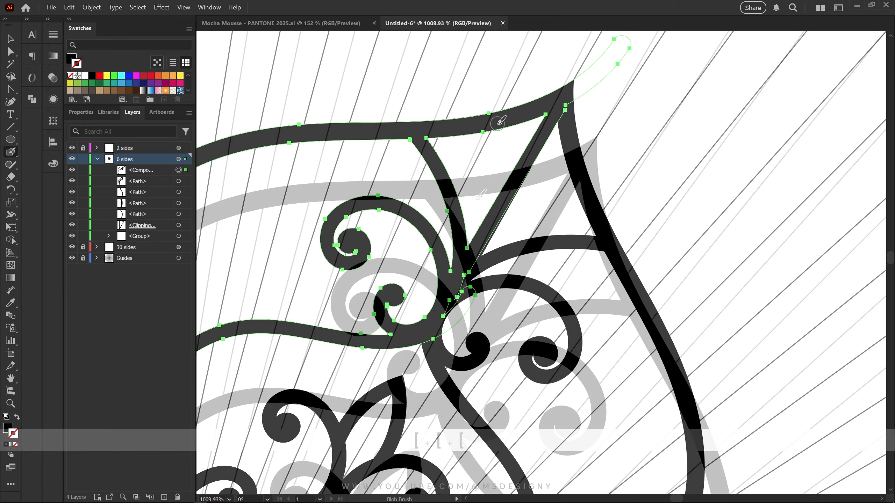
pyautogui.press('[')
pyautogui.press('[')
pyautogui.press('[')
pyautogui.moveTo(474, 189)
pyautogui.mouseDown()
pyautogui.moveTo(495, 265)
pyautogui.moveTo(514, 212)
pyautogui.mouseUp()
pyautogui.hotkey('ctrl', 'z')
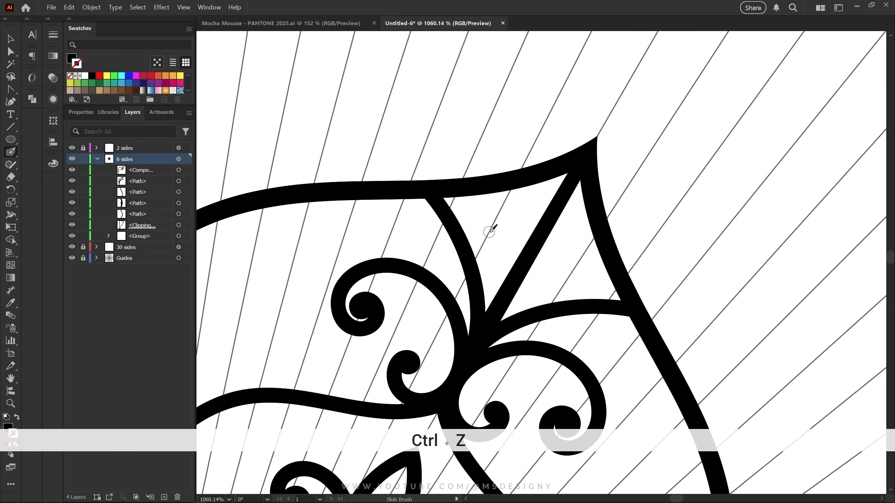
# - Draw a closed, black-filled pointed shape with the Pen tool between the curved rib and the straight line, against the outer outline
pyautogui.press('p')
pyautogui.click(463, 192)
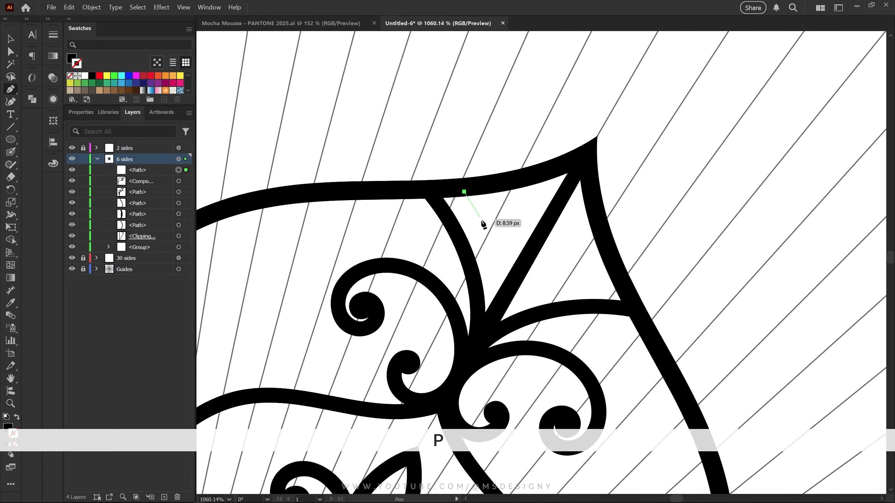
pyautogui.moveTo(491, 291); pyautogui.dragTo(491, 300)
pyautogui.click(494, 266)
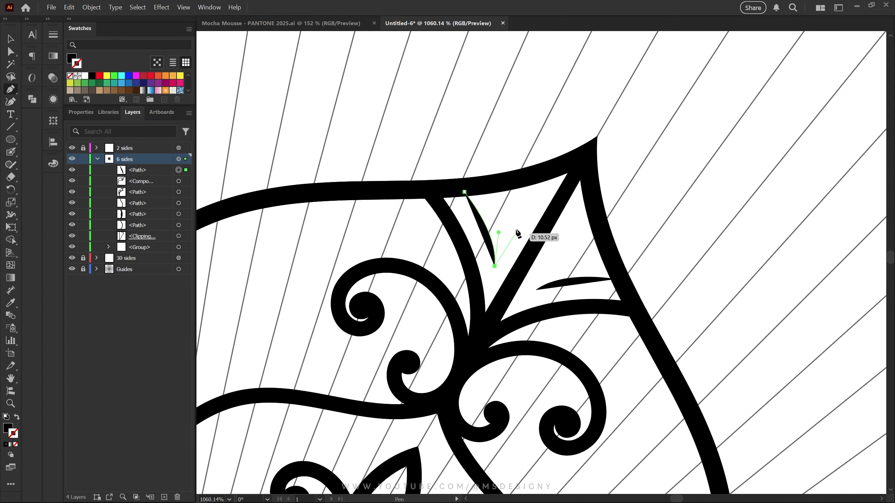
pyautogui.moveTo(536, 177); pyautogui.dragTo(535, 155)
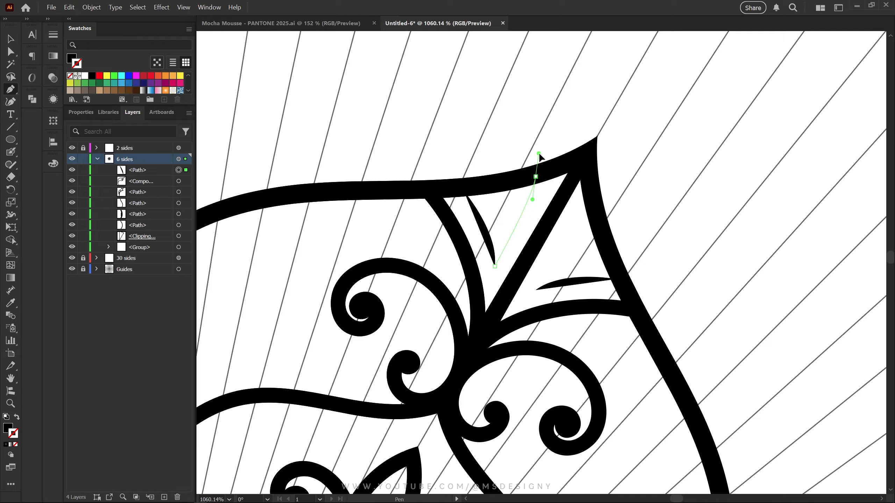
pyautogui.click(535, 176)
pyautogui.click(464, 193)
# - Paint another outline just outside the outermost petal edge with the Blob Brush and thicken the existing edge with a second stroke
pyautogui.press('z')
pyautogui.moveTo(571, 216)
pyautogui.mouseDown()
pyautogui.moveTo(415, 200)
pyautogui.moveTo(357, 214)
pyautogui.moveTo(534, 191)
pyautogui.mouseUp()
pyautogui.press('space')
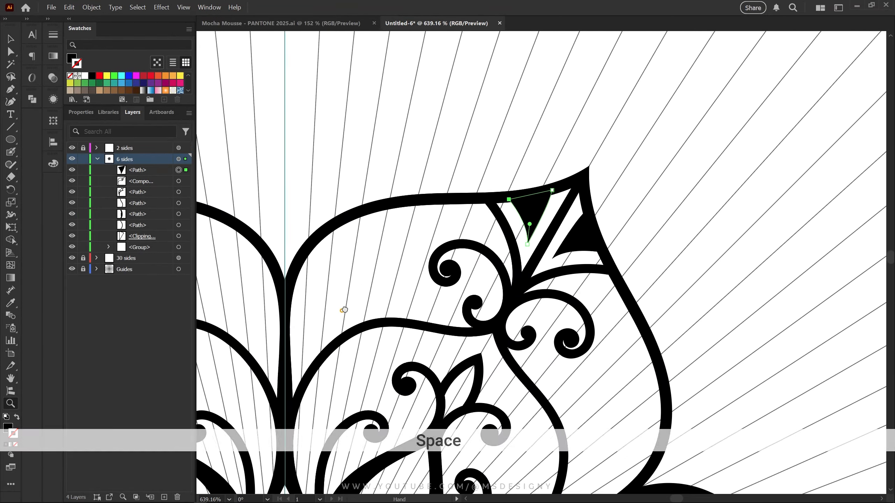
pyautogui.moveTo(322, 342); pyautogui.dragTo(378, 260)
pyautogui.moveTo(338, 287); pyautogui.dragTo(386, 234)
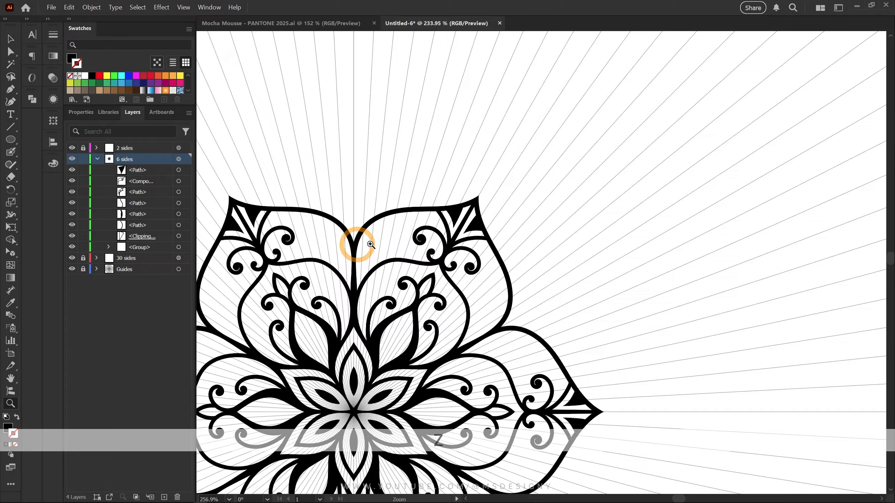
pyautogui.moveTo(360, 243)
pyautogui.mouseDown()
pyautogui.moveTo(356, 270)
pyautogui.moveTo(358, 224)
pyautogui.moveTo(383, 191)
pyautogui.moveTo(544, 163)
pyautogui.moveTo(402, 173)
pyautogui.moveTo(364, 209)
pyautogui.moveTo(353, 249)
pyautogui.mouseUp()
pyautogui.hotkey('ctrl', 'z')
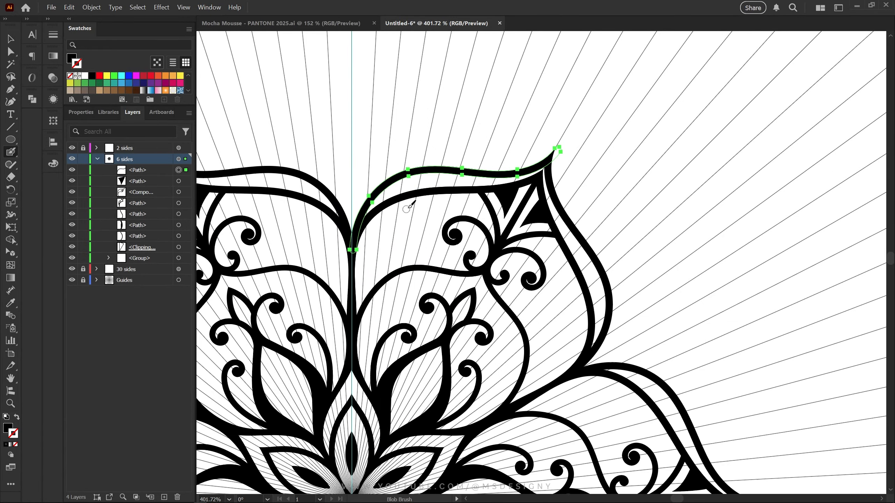
pyautogui.moveTo(534, 165)
pyautogui.mouseDown()
pyautogui.moveTo(496, 186)
pyautogui.moveTo(452, 182)
pyautogui.mouseUp()
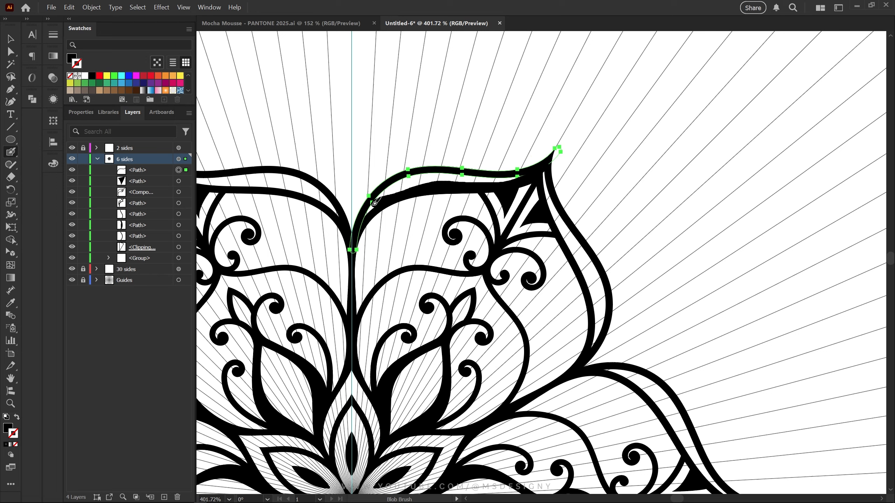
pyautogui.moveTo(374, 202); pyautogui.dragTo(363, 221)
# - Fill the gap between the two outermost outlines by deleting the inner contour of their compound path
pyautogui.press('a')
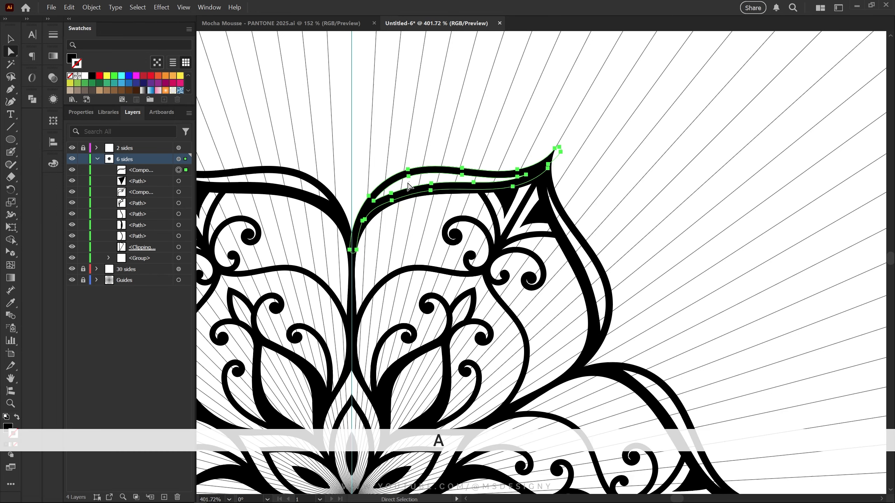
pyautogui.press('Delete')
pyautogui.press('Delete')
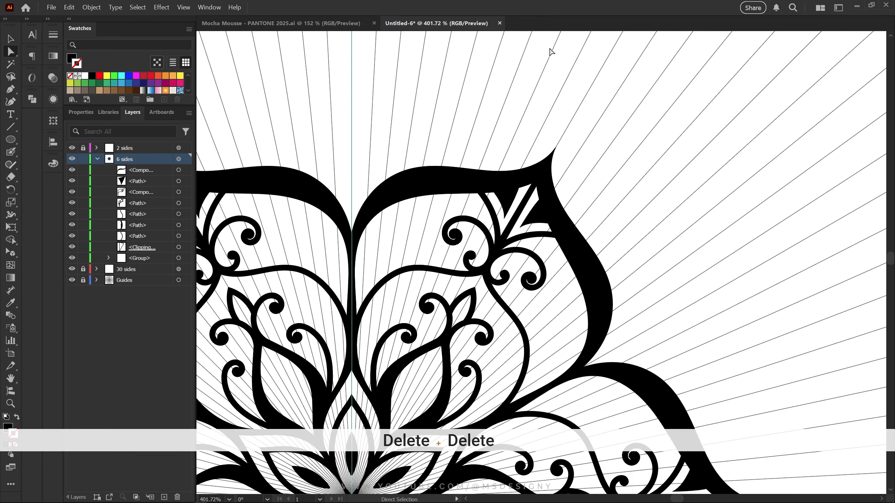
# - Draw a closed, black-filled pointed leaf with the Pen tool where the curved rib meets the vertical petal edge
pyautogui.scroll(2, 385, 282)
pyautogui.press('p')
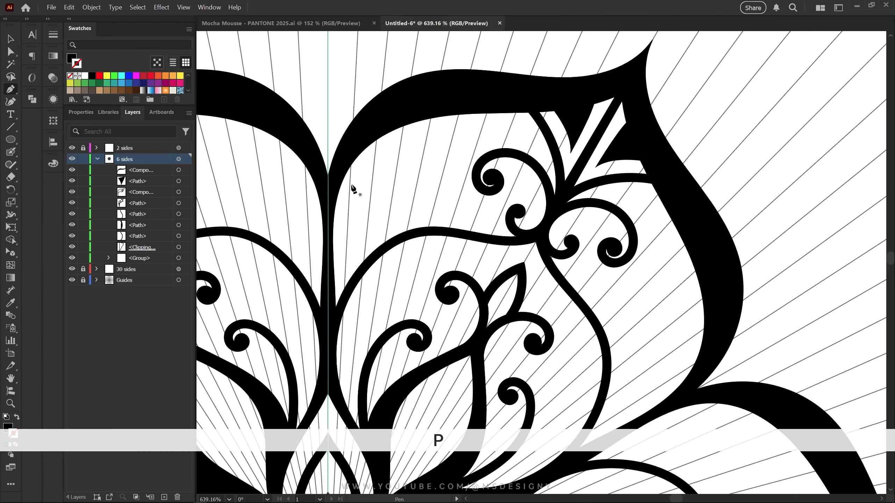
pyautogui.click(334, 315)
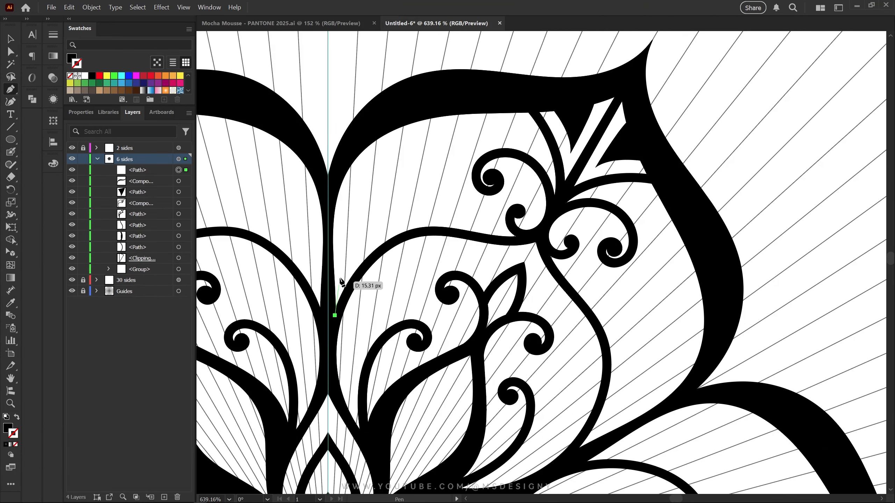
pyautogui.moveTo(390, 196); pyautogui.dragTo(440, 141)
pyautogui.click(389, 196)
pyautogui.moveTo(333, 274); pyautogui.dragTo(316, 313)
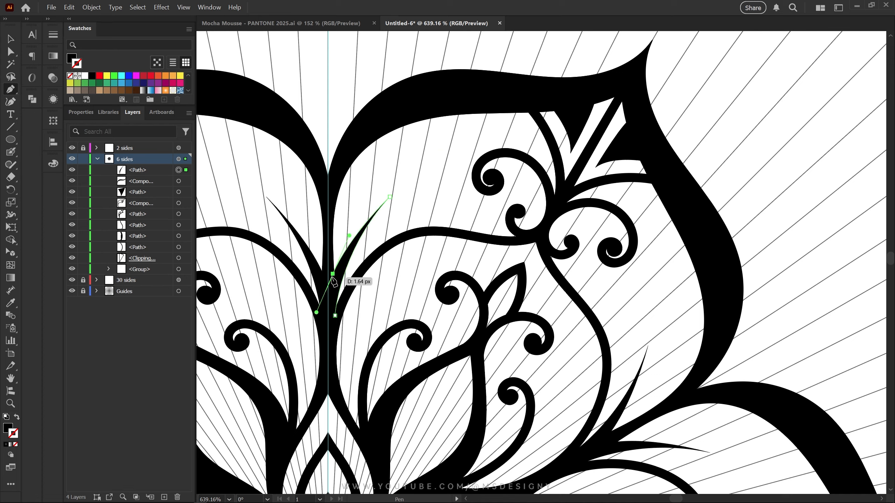
pyautogui.click(332, 275)
pyautogui.click(335, 315)
pyautogui.hotkey('ctrl', 'z')
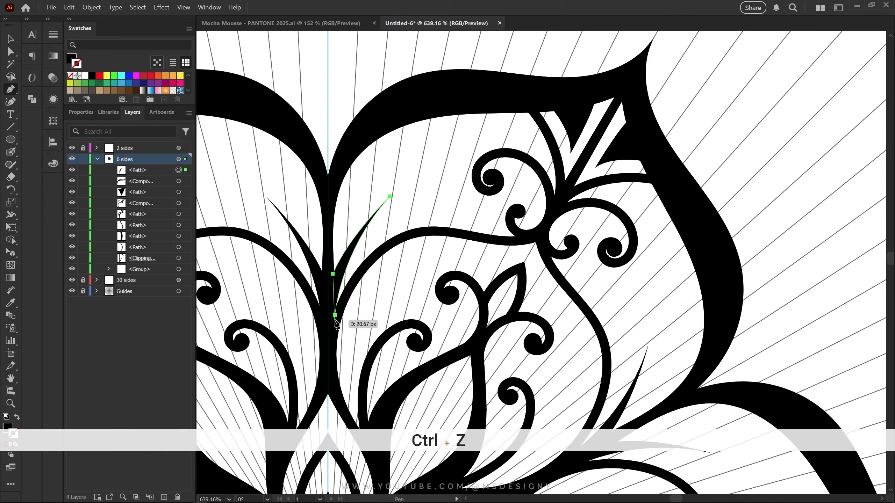
# - Raise the new leaf's inner anchor point along the vertical petal edge and move its tip higher and closer to the centre line
pyautogui.press('a')
pyautogui.scroll(2, 321, 258)
pyautogui.press('Up')
pyautogui.press('Up')
pyautogui.press('Up')
pyautogui.press('Up')
pyautogui.press('Up')
pyautogui.press('Up')
pyautogui.press('Up')
pyautogui.press('Up')
pyautogui.press('Up')
pyautogui.press('Up')
pyautogui.press('Up')
pyautogui.press('Up')
pyautogui.press('Up')
pyautogui.press('Up')
pyautogui.press('Up')
pyautogui.press('Up')
pyautogui.press('Up')
pyautogui.press('Up')
pyautogui.press('Up')
pyautogui.press('Up')
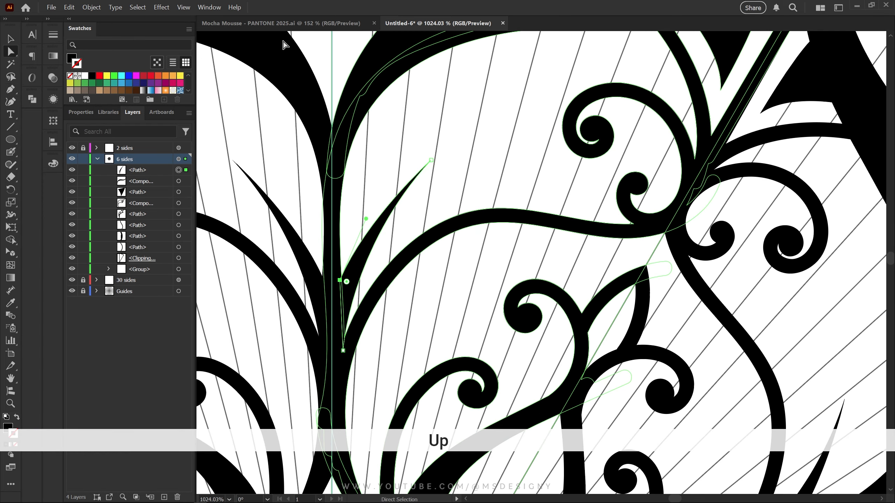
pyautogui.press('Down')
pyautogui.press('Down')
pyautogui.press('Down')
pyautogui.press('Down')
pyautogui.press('Down')
pyautogui.press('Down')
pyautogui.press('Down')
pyautogui.moveTo(431, 161); pyautogui.dragTo(419, 126)
# - Bend the leaf's outer edge with the Anchor Point tool and adjust its handles and tip so it curves outward
pyautogui.hotkey('shift', 'c')
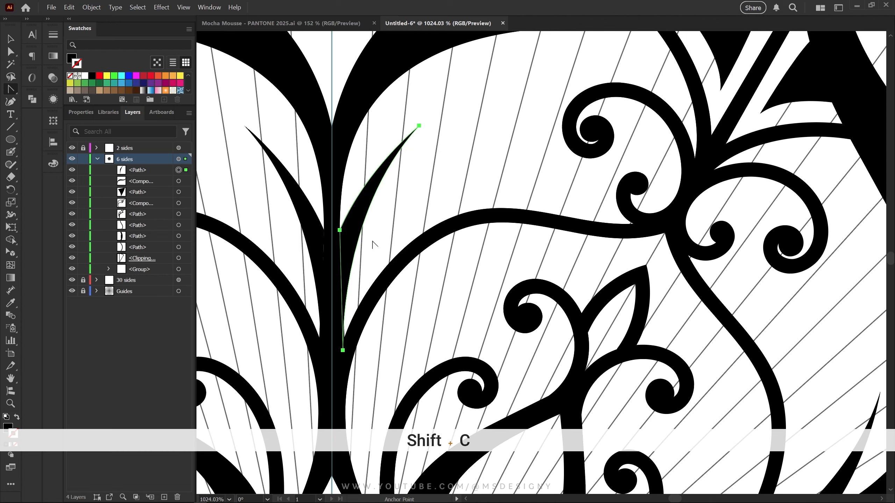
pyautogui.moveTo(360, 239); pyautogui.dragTo(372, 244)
pyautogui.press('a')
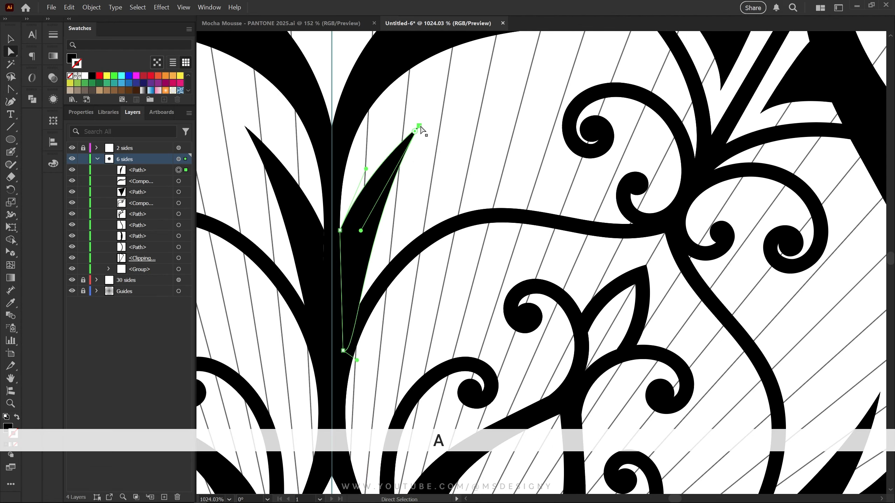
pyautogui.moveTo(419, 126); pyautogui.dragTo(430, 148)
pyautogui.moveTo(357, 360); pyautogui.dragTo(359, 216)
pyautogui.moveTo(371, 253); pyautogui.dragTo(374, 205)
# - Nudge the leaf's inner anchor point farther up and slightly towards the centre line to thicken the leaf, leaving nothing selected
pyautogui.click(340, 230)
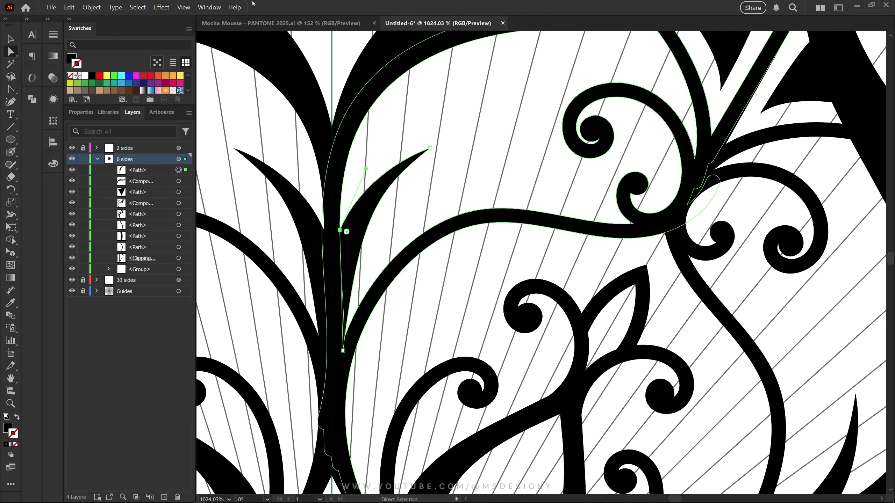
pyautogui.press('Up')
pyautogui.press('Up')
pyautogui.press('Up')
pyautogui.press('Up')
pyautogui.press('Up')
pyautogui.press('Up')
pyautogui.press('Up')
pyautogui.press('Up')
pyautogui.press('Up')
pyautogui.press('Up')
pyautogui.press('Up')
pyautogui.press('Up')
pyautogui.press('Left')
pyautogui.press('Left')
pyautogui.press('Down')
pyautogui.press('Down')
pyautogui.press('Down')
pyautogui.hotkey('ctrl', 'shift', 'a')
# - Paint small pointed accents in the space around the inner buds near the mandala's centre with a smaller Blob Brush
pyautogui.press('z')
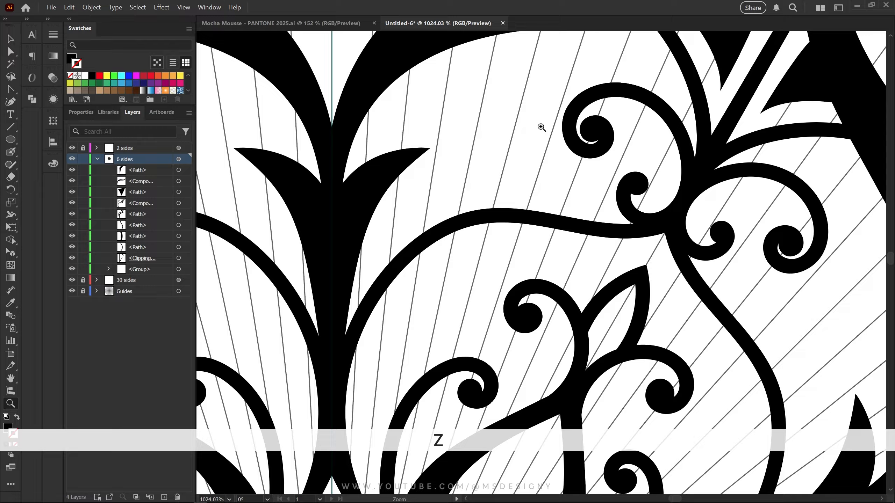
pyautogui.moveTo(541, 128); pyautogui.dragTo(444, 141)
pyautogui.press('space')
pyautogui.moveTo(510, 169); pyautogui.dragTo(402, 182)
pyautogui.moveTo(401, 181); pyautogui.dragTo(487, 197)
pyautogui.hotkey('shift', 'b')
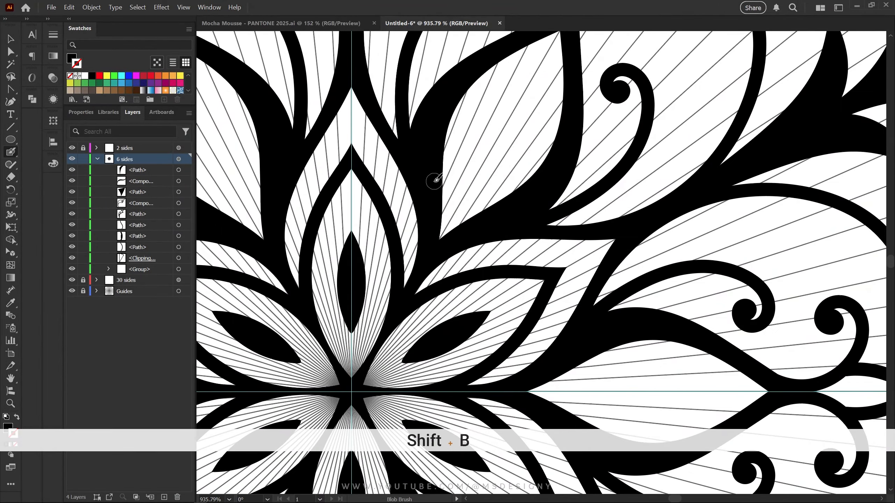
pyautogui.press('[')
pyautogui.press('[')
pyautogui.press('[')
pyautogui.moveTo(432, 173); pyautogui.dragTo(527, 124)
pyautogui.moveTo(473, 197)
pyautogui.mouseDown()
pyautogui.moveTo(436, 223)
pyautogui.moveTo(440, 243)
pyautogui.mouseUp()
pyautogui.press('z')
pyautogui.moveTo(539, 146)
pyautogui.mouseDown()
pyautogui.moveTo(370, 151)
pyautogui.moveTo(571, 111)
pyautogui.mouseUp()
pyautogui.press('a')
pyautogui.moveTo(417, 241); pyautogui.dragTo(421, 237)
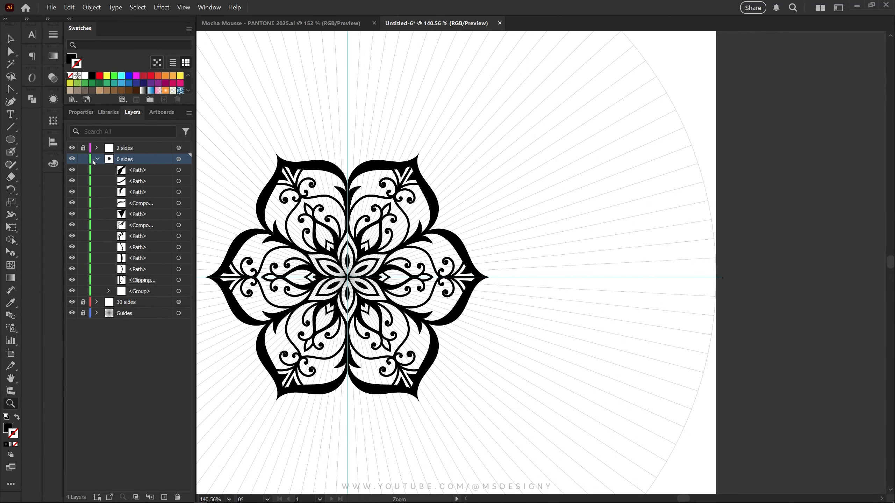
# - Collapse and lock the 6 sides layer, and make the 2 sides layer active and unlocked
pyautogui.click(96, 159)
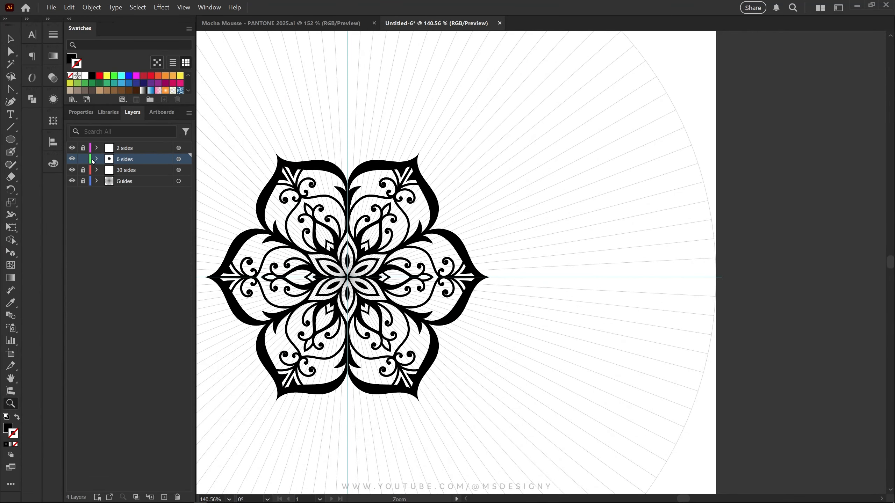
pyautogui.click(134, 147)
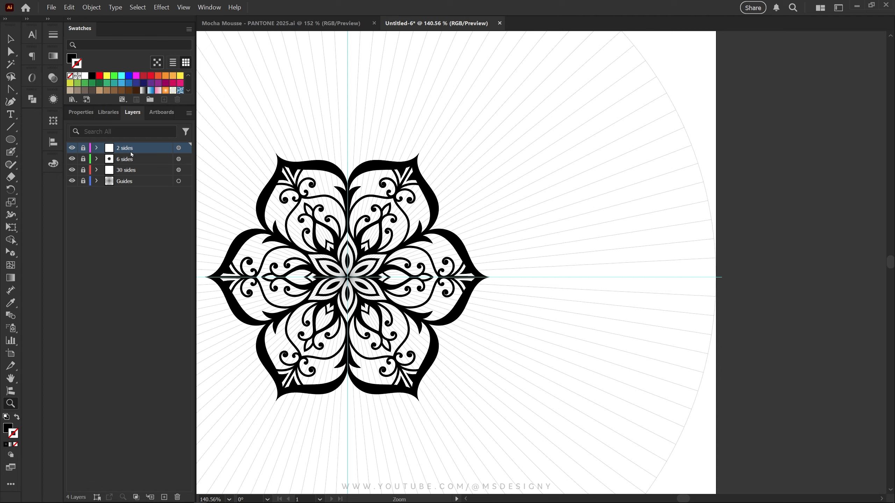
pyautogui.click(83, 148)
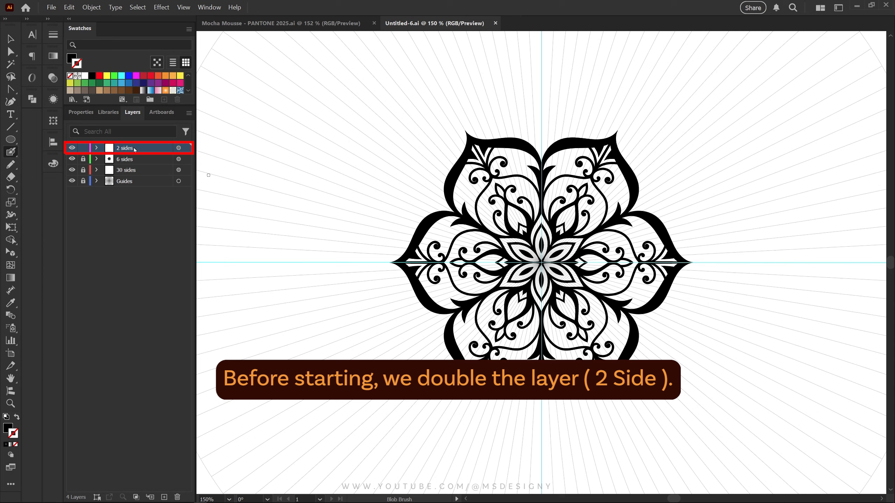
# - Duplicate the 2 sides layer
pyautogui.click(178, 148)
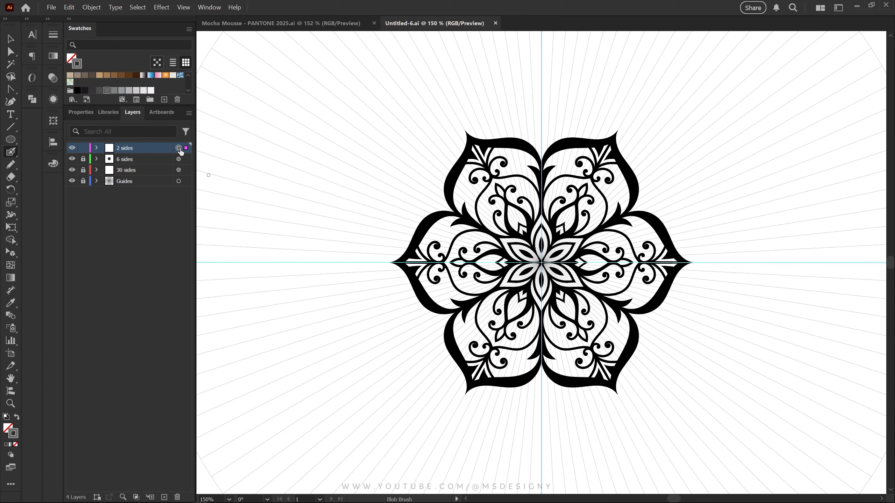
pyautogui.moveTo(154, 150); pyautogui.dragTo(151, 340)
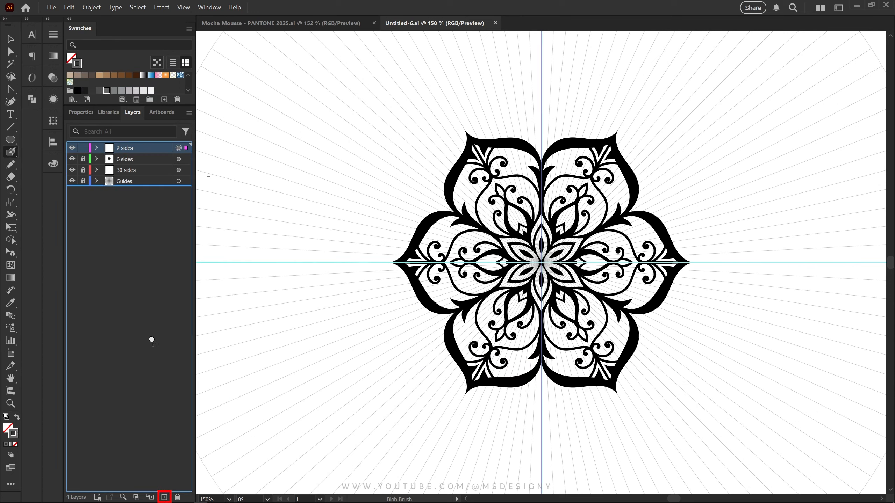
pyautogui.moveTo(165, 498); pyautogui.dragTo(164, 498)
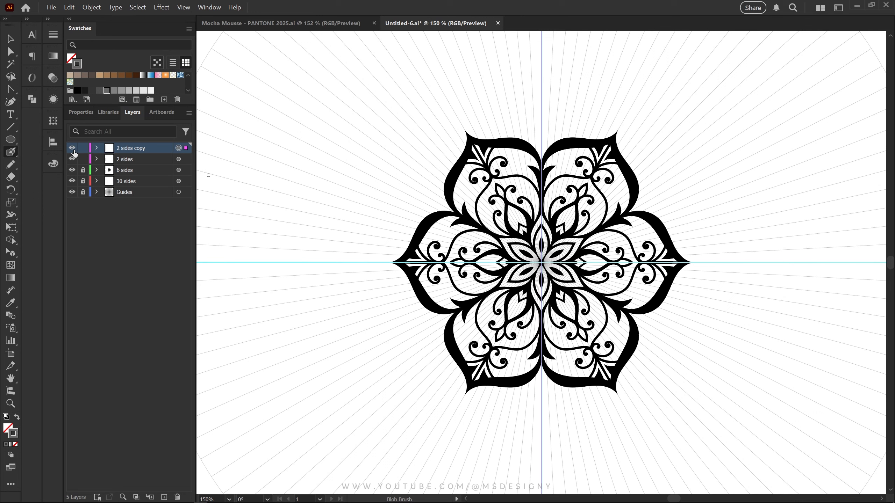
# - Hide the 2 sides copy layer and make the original 2 sides layer active with nothing selected
pyautogui.click(72, 148)
pyautogui.click(150, 159)
pyautogui.click(179, 160)
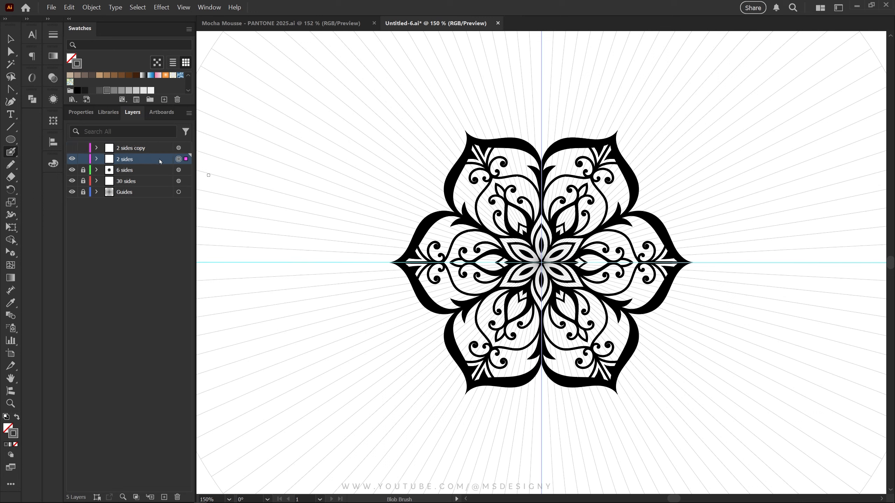
pyautogui.hotkey('ctrl', 'shift', 'a')
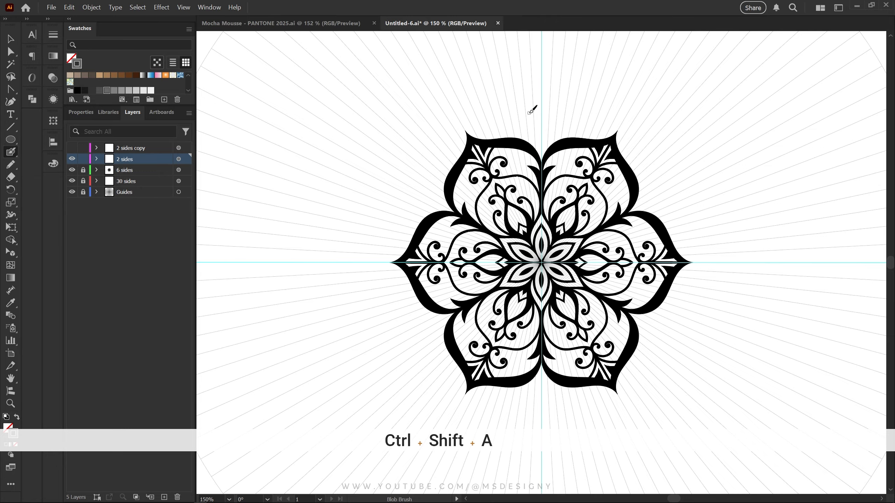
# - Paint a curved leaf outline with an outward-flicked tip above the junction of the two upper petals with the Blob Brush
pyautogui.press('z')
pyautogui.moveTo(524, 113); pyautogui.dragTo(600, 132)
pyautogui.press('space')
pyautogui.moveTo(563, 136); pyautogui.dragTo(446, 225)
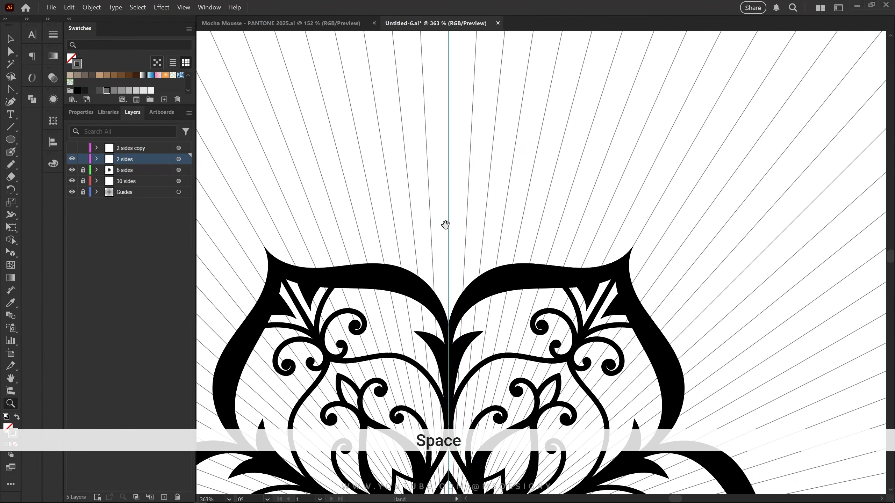
pyautogui.hotkey('shift', 'b')
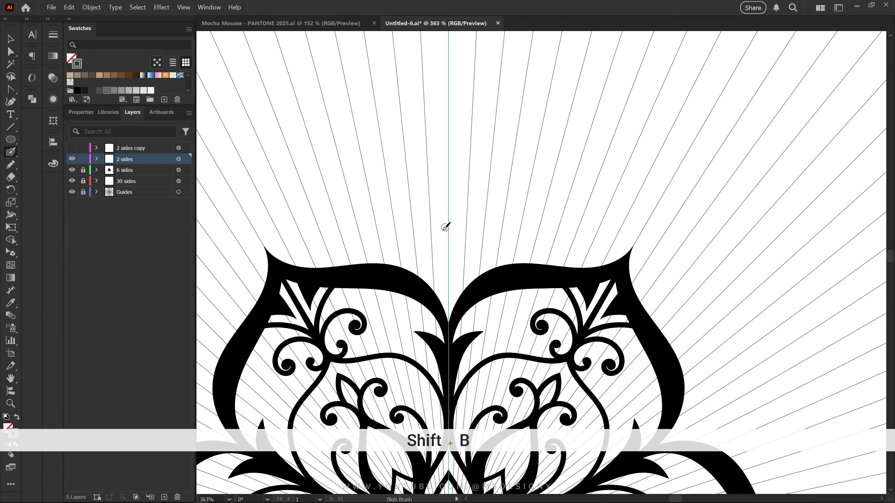
pyautogui.moveTo(440, 303)
pyautogui.mouseDown()
pyautogui.moveTo(426, 236)
pyautogui.moveTo(273, 168)
pyautogui.moveTo(289, 226)
pyautogui.moveTo(440, 305)
pyautogui.mouseUp()
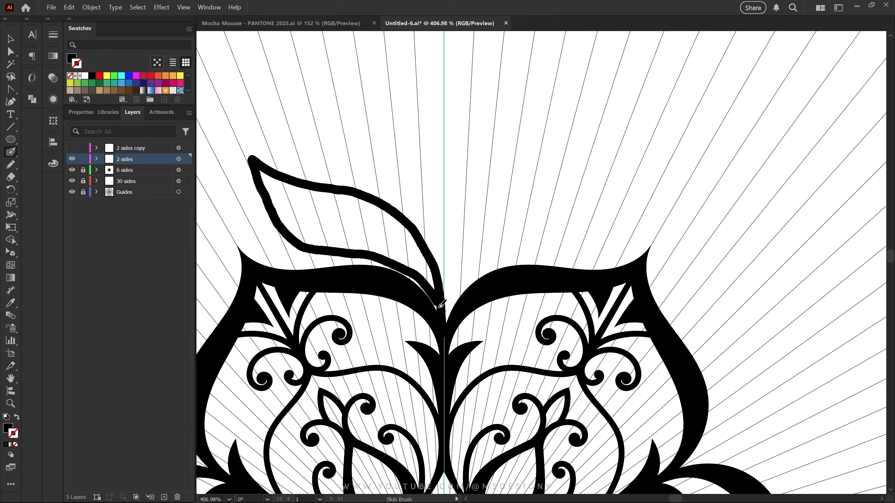
pyautogui.press('space')
pyautogui.moveTo(461, 201); pyautogui.dragTo(477, 240)
pyautogui.hotkey('ctrl', 'z')
pyautogui.moveTo(460, 372)
pyautogui.mouseDown()
pyautogui.moveTo(456, 296)
pyautogui.moveTo(365, 199)
pyautogui.moveTo(253, 198)
pyautogui.moveTo(288, 197)
pyautogui.moveTo(345, 279)
pyautogui.moveTo(412, 291)
pyautogui.moveTo(456, 357)
pyautogui.mouseUp()
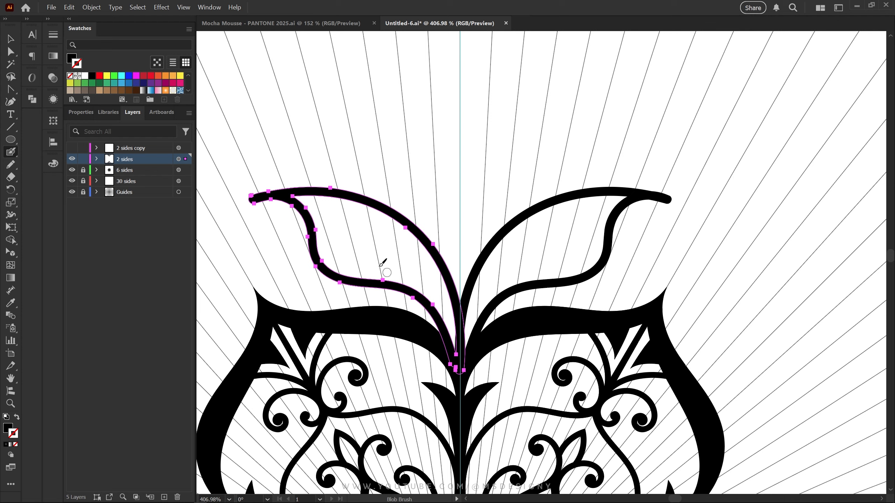
# - Paint two curved veins inside the leaf, running from its outer edge down to its base
pyautogui.moveTo(312, 213)
pyautogui.mouseDown()
pyautogui.moveTo(388, 248)
pyautogui.moveTo(439, 294)
pyautogui.moveTo(455, 338)
pyautogui.moveTo(390, 242)
pyautogui.moveTo(436, 283)
pyautogui.moveTo(452, 341)
pyautogui.mouseUp()
pyautogui.hotkey('ctrl', 'z')
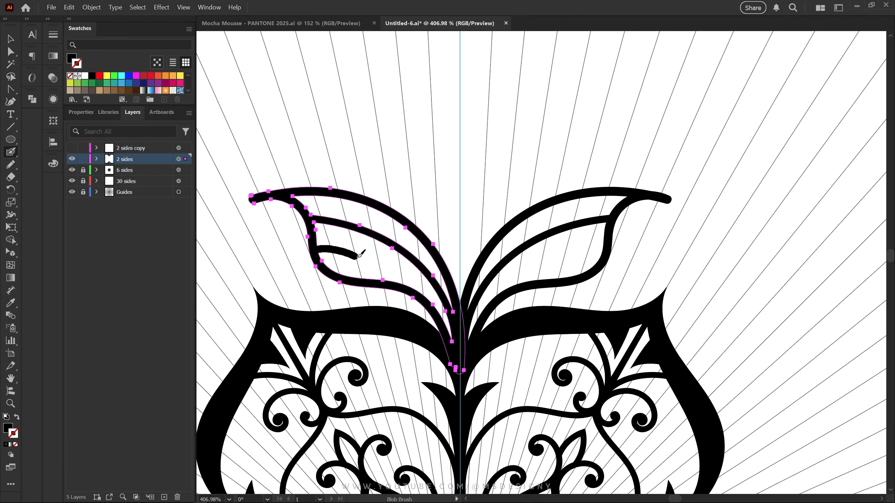
pyautogui.hotkey('ctrl', 'z')
pyautogui.moveTo(314, 243)
pyautogui.mouseDown()
pyautogui.moveTo(399, 269)
pyautogui.moveTo(434, 299)
pyautogui.moveTo(448, 335)
pyautogui.mouseUp()
# - Redraw the leaf's rounded outer end as a sharp point with the Pencil tool
pyautogui.hotkey('ctrl', 'space')
pyautogui.moveTo(257, 185); pyautogui.dragTo(384, 218)
pyautogui.moveTo(384, 217); pyautogui.dragTo(481, 207)
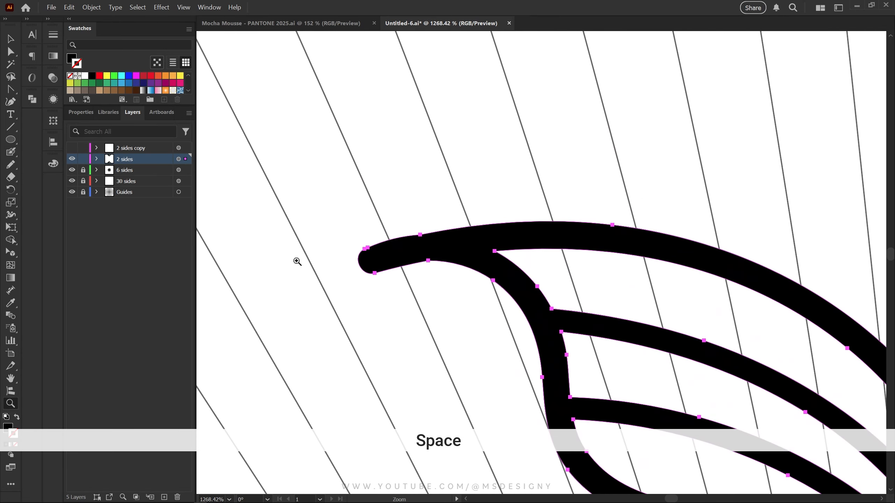
pyautogui.press('n')
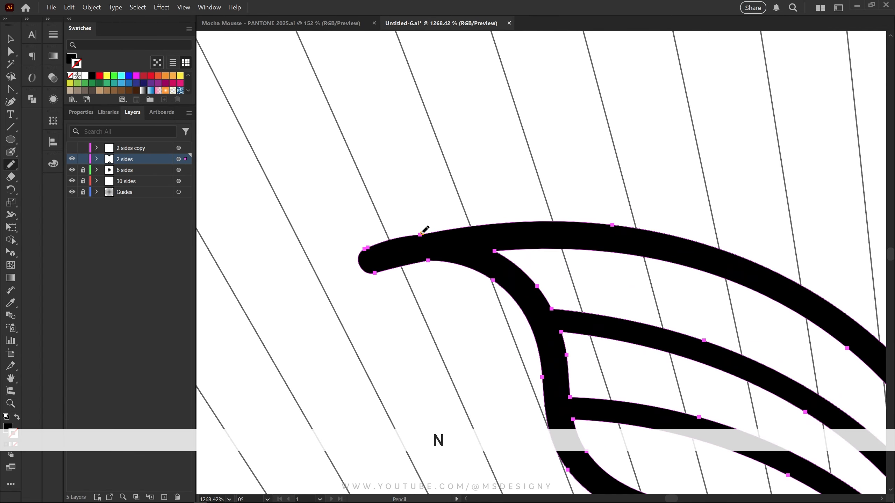
pyautogui.moveTo(353, 270); pyautogui.dragTo(438, 256)
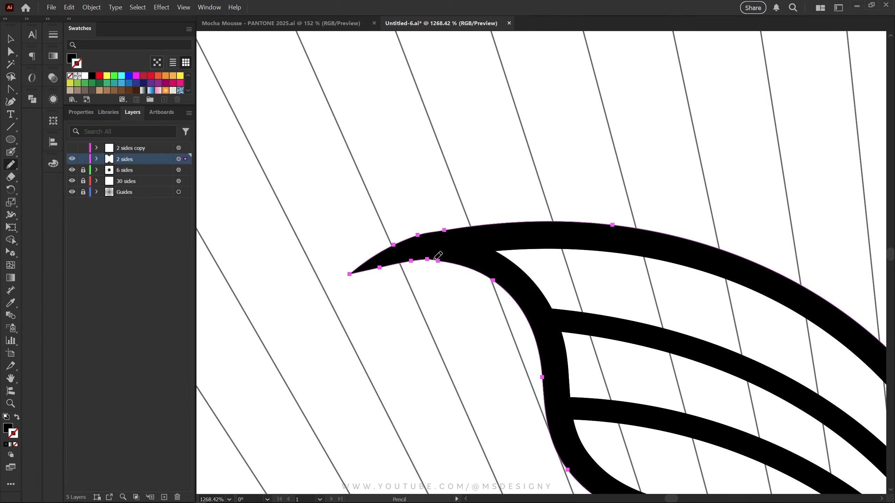
# - Try to smooth the contour around the leaf's sharpened tip with the Smooth tool
pyautogui.press('a')
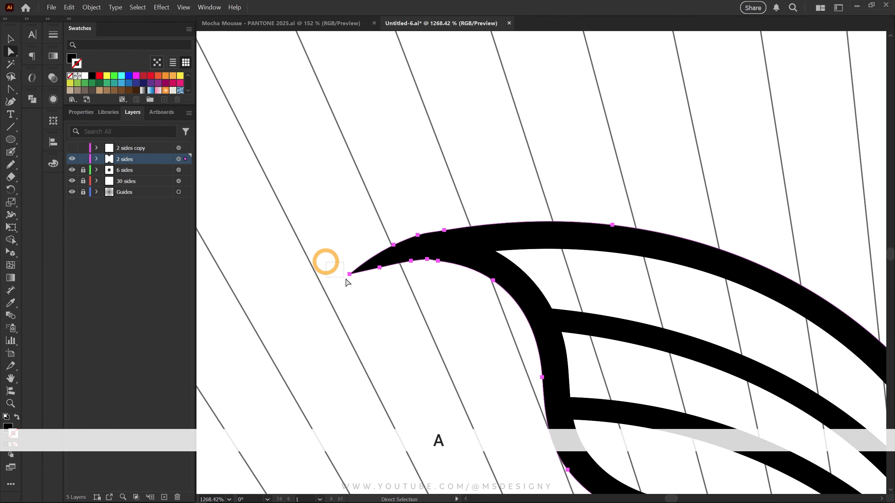
pyautogui.moveTo(395, 285); pyautogui.dragTo(399, 284)
pyautogui.click(400, 283)
pyautogui.moveTo(462, 294); pyautogui.dragTo(413, 248)
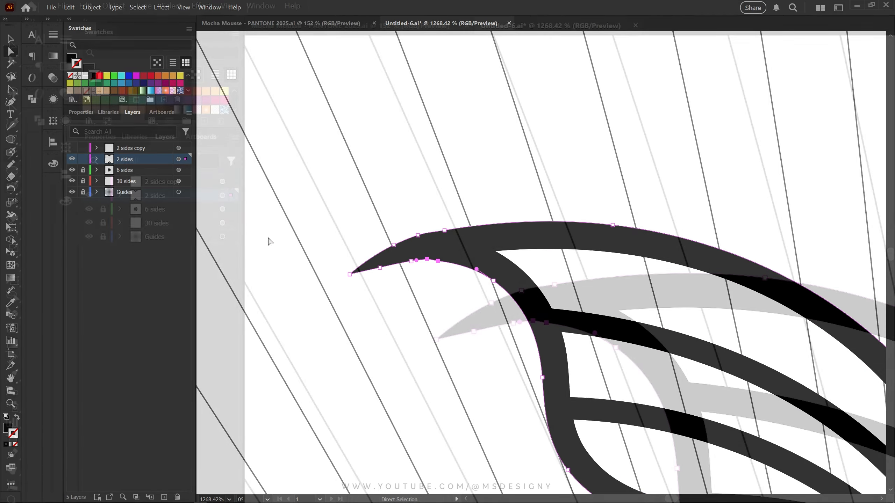
pyautogui.click(10, 165)
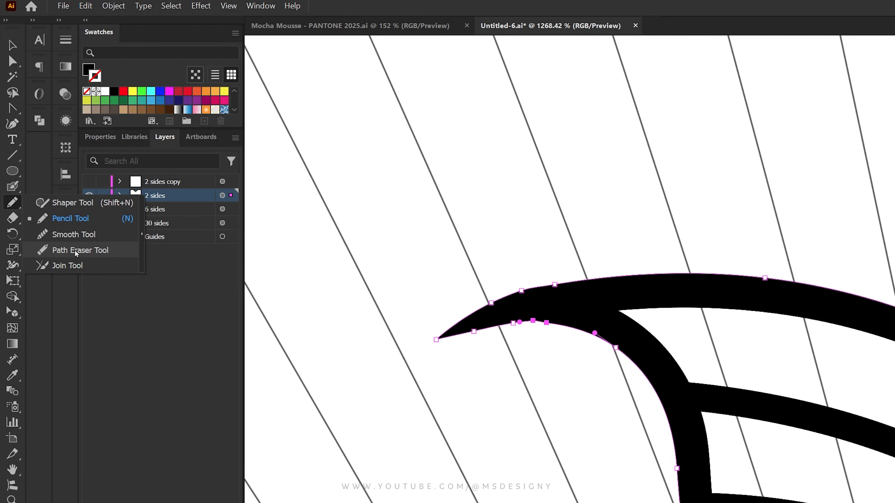
pyautogui.click(74, 235)
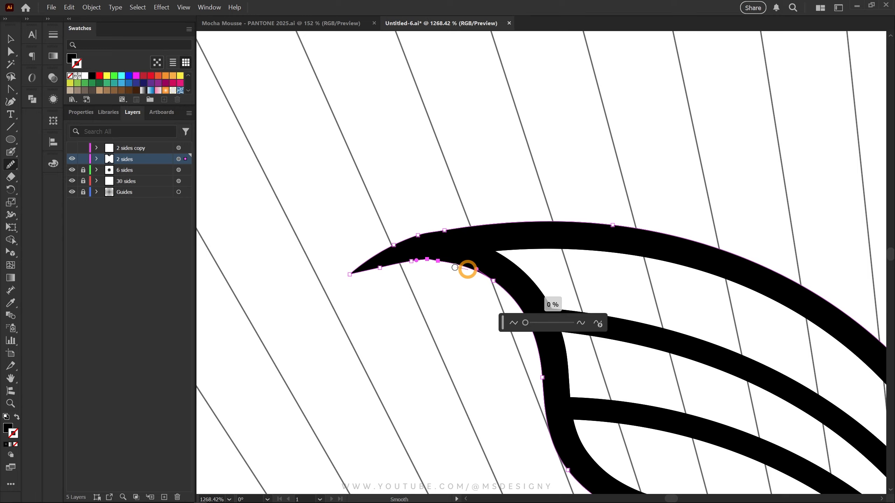
pyautogui.moveTo(375, 261)
pyautogui.mouseDown()
pyautogui.moveTo(468, 271)
pyautogui.moveTo(418, 262)
pyautogui.mouseUp()
pyautogui.moveTo(354, 271); pyautogui.dragTo(386, 248)
pyautogui.hotkey('ctrl', 'z')
pyautogui.hotkey('ctrl', 'z')
pyautogui.press('a')
pyautogui.click(411, 168)
# - Scale the whole veined leaf down slightly in proportion, keeping its base at the petal junction
pyautogui.press('v')
pyautogui.scroll(-5, 428, 204)
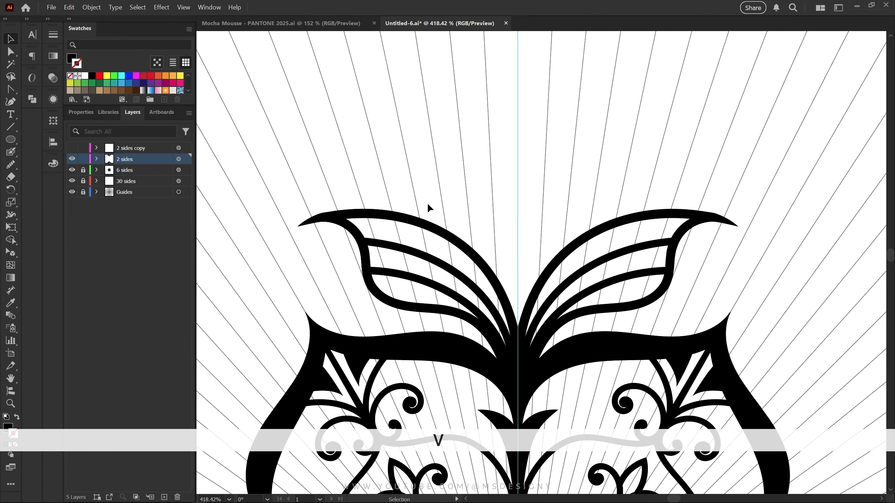
pyautogui.click(437, 217)
pyautogui.moveTo(300, 209); pyautogui.dragTo(314, 223)
pyautogui.click(471, 206)
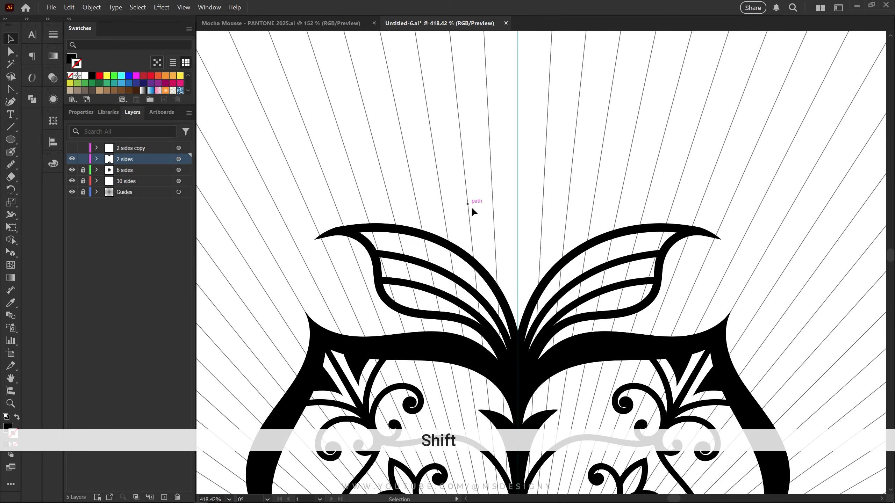
# - Lock the 2 sides layer, and show the 2 sides copy layer and make it active for the Blob Brush
pyautogui.hotkey('shift', 'b')
pyautogui.press('space')
pyautogui.moveTo(417, 262); pyautogui.dragTo(388, 218)
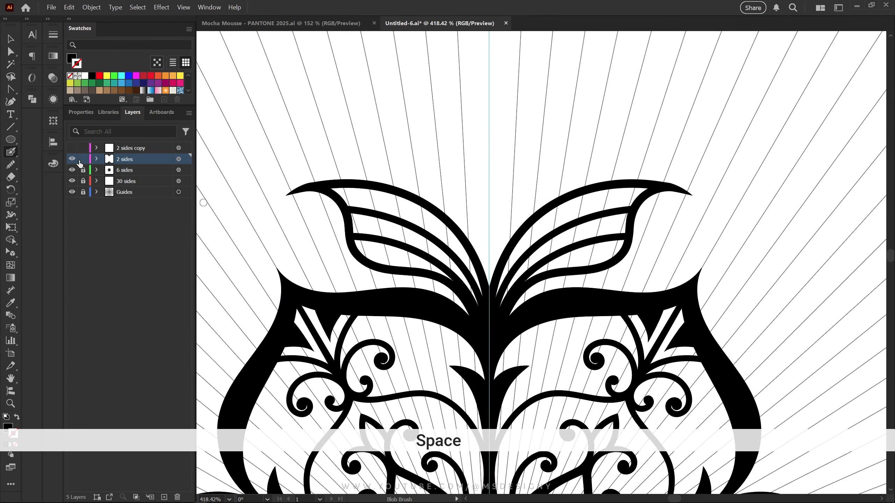
pyautogui.click(72, 148)
pyautogui.click(133, 148)
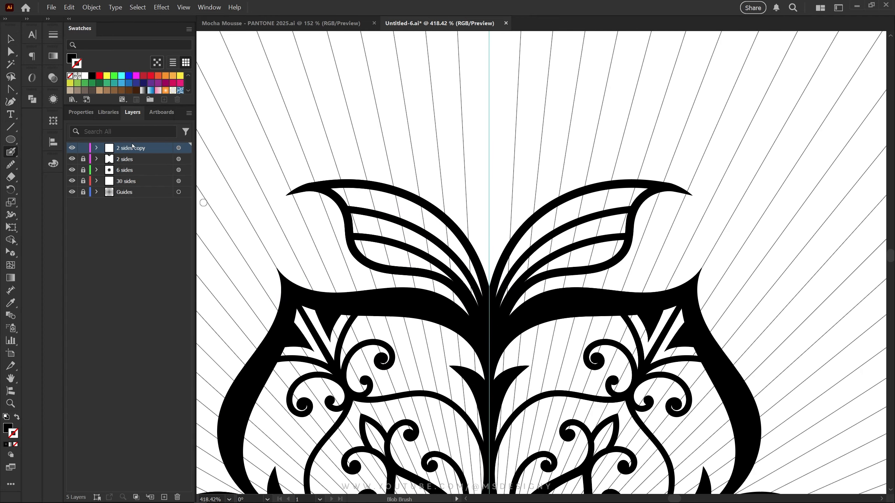
# - Target the 2 sides copy layer and remove its mirroring Transform effect with the 180° angle and Reflect X
pyautogui.click(179, 148)
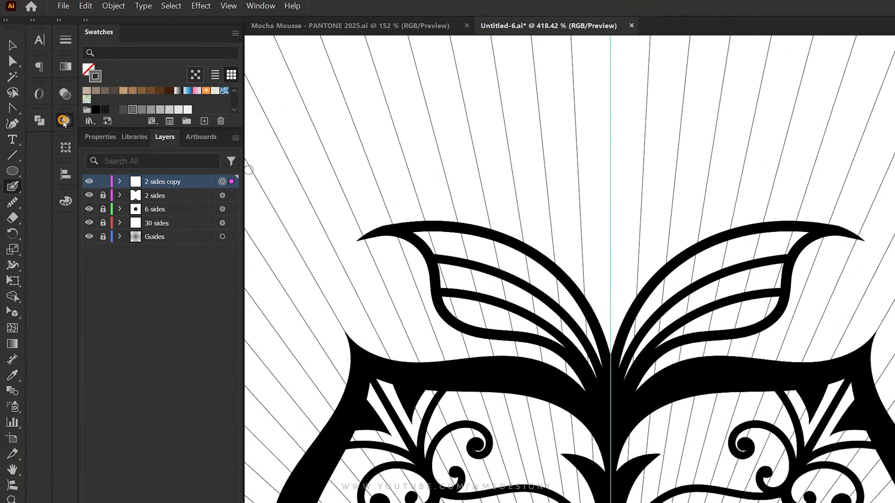
pyautogui.click(63, 121)
pyautogui.click(129, 186)
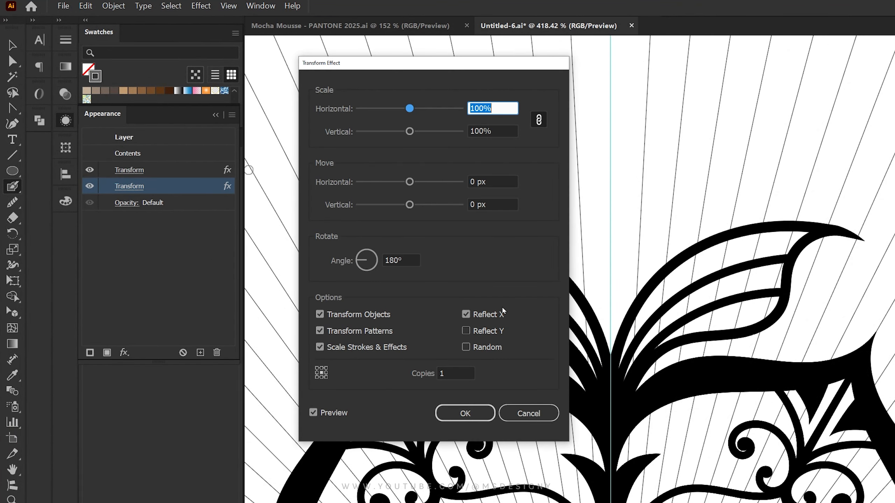
pyautogui.click(528, 413)
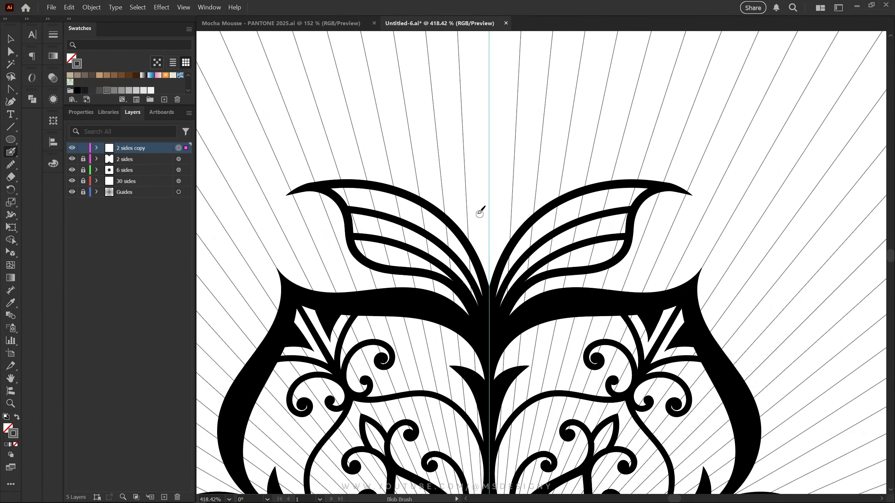
# - Test the 2 sides copy layer's symmetry with trial Blob Brush strokes above the motif, and undo them
pyautogui.moveTo(471, 243); pyautogui.dragTo(523, 87)
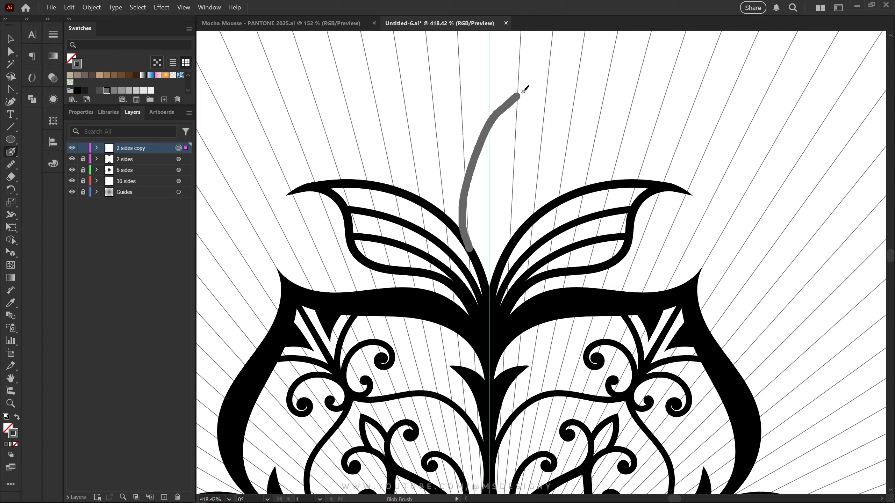
pyautogui.press('z')
pyautogui.moveTo(515, 206); pyautogui.dragTo(350, 257)
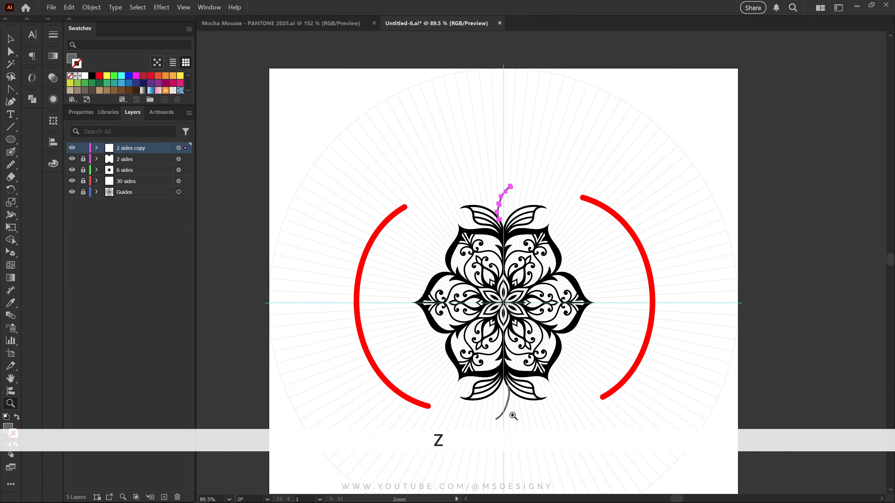
pyautogui.hotkey('shift', 'b')
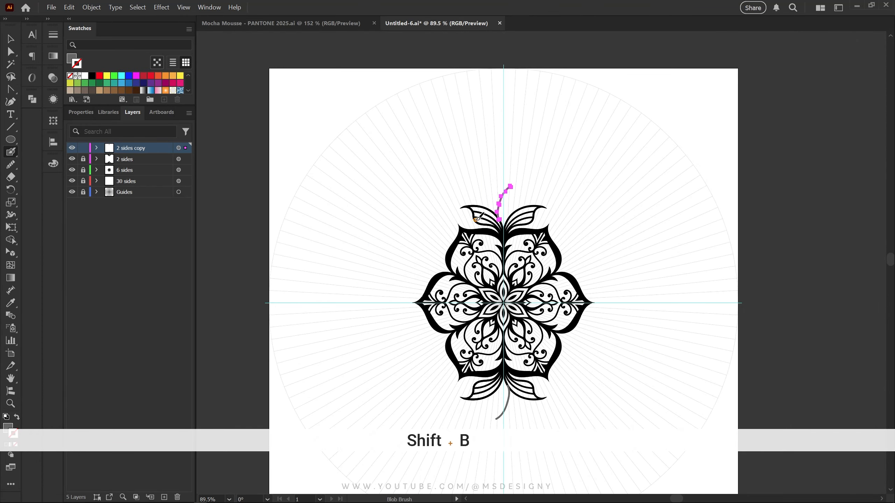
pyautogui.moveTo(475, 206); pyautogui.dragTo(526, 142)
pyautogui.hotkey('ctrl', 'z')
pyautogui.hotkey('ctrl', 'z')
# - Draw a spiral-ended tendril beneath the upper right leaf with the Blob Brush and match its colour to the black artwork
pyautogui.press('z')
pyautogui.moveTo(503, 207); pyautogui.dragTo(683, 208)
pyautogui.hotkey('shift', 'b')
pyautogui.press('space')
pyautogui.moveTo(546, 352)
pyautogui.mouseDown()
pyautogui.moveTo(449, 256)
pyautogui.moveTo(474, 220)
pyautogui.moveTo(613, 143)
pyautogui.moveTo(603, 163)
pyautogui.mouseUp()
pyautogui.press('i')
pyautogui.click(437, 230)
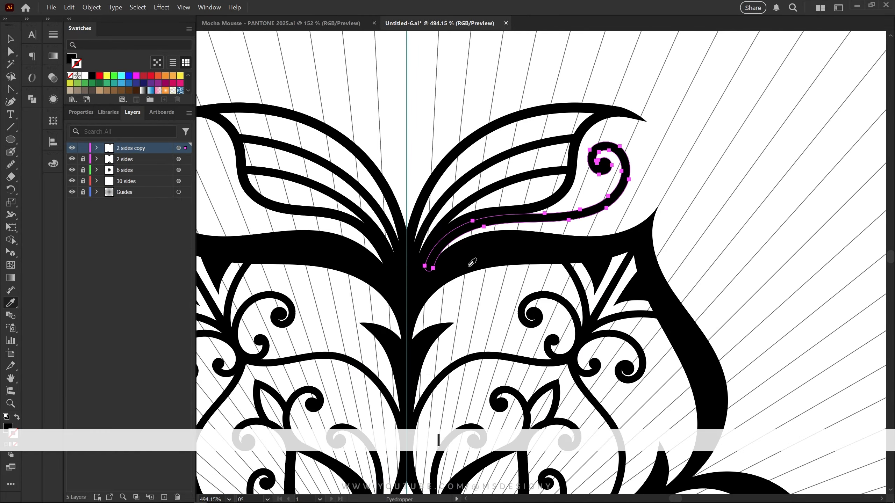
# - Draw a slender curved leaf beneath the upper left leaf, adding an inner vein with a smaller Blob Brush
pyautogui.hotkey('shift', 'b')
pyautogui.press('space')
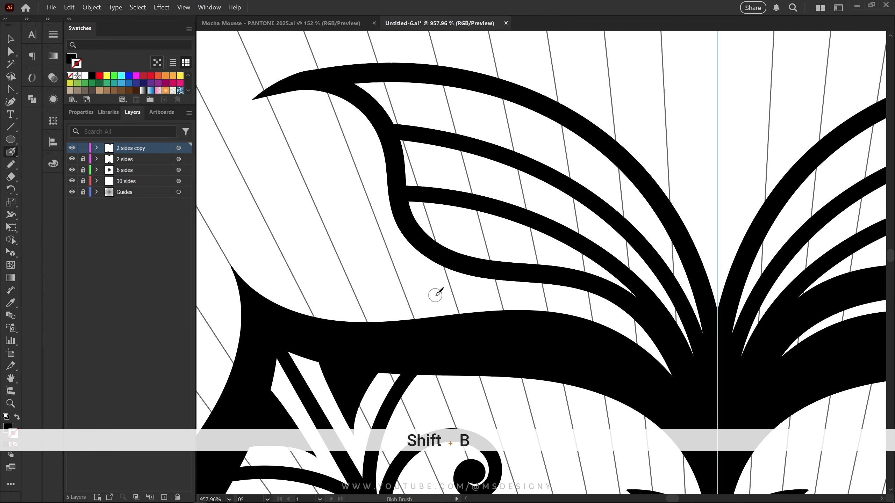
pyautogui.moveTo(432, 222)
pyautogui.mouseDown()
pyautogui.moveTo(338, 215)
pyautogui.moveTo(304, 240)
pyautogui.moveTo(500, 299)
pyautogui.moveTo(587, 284)
pyautogui.moveTo(649, 345)
pyautogui.moveTo(671, 386)
pyautogui.mouseUp()
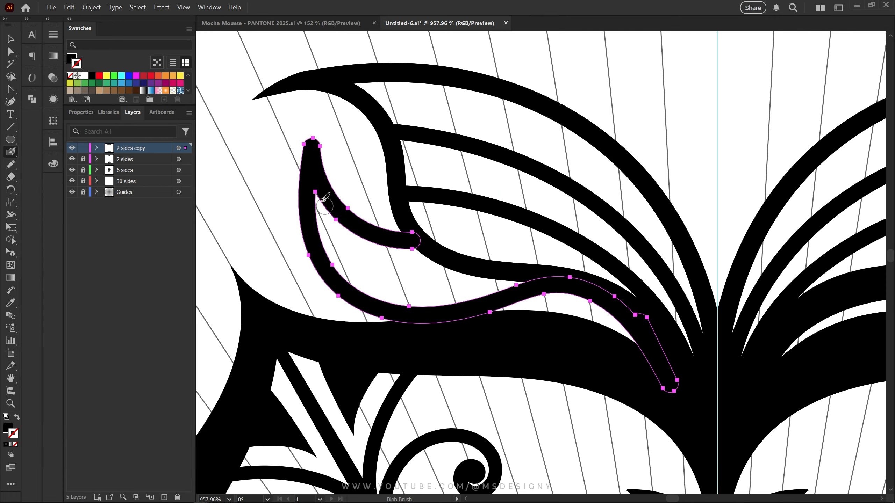
pyautogui.press('[')
pyautogui.moveTo(337, 233)
pyautogui.mouseDown()
pyautogui.moveTo(355, 259)
pyautogui.moveTo(391, 274)
pyautogui.moveTo(464, 264)
pyautogui.mouseUp()
# - Redraw the slender leaf's rounded outer end as a sharp point with the Pencil tool
pyautogui.press('n')
pyautogui.scroll(3, 344, 157)
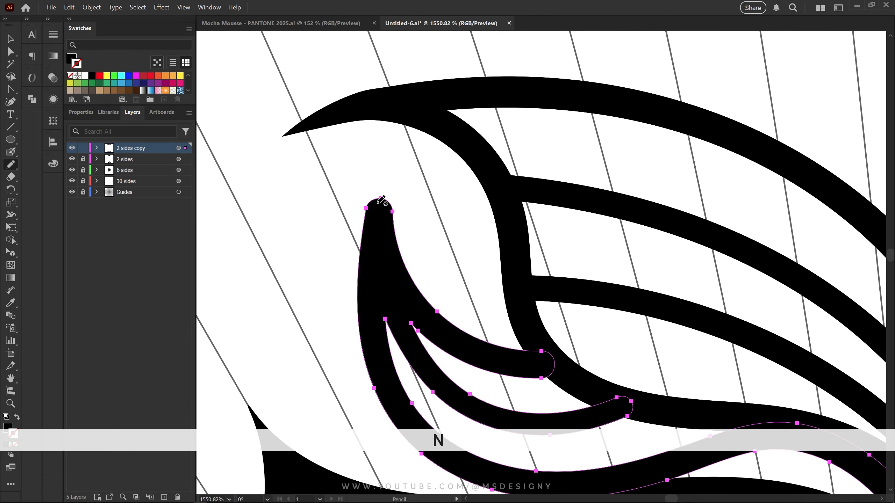
pyautogui.moveTo(358, 268); pyautogui.dragTo(370, 220)
pyautogui.moveTo(387, 187)
pyautogui.mouseDown()
pyautogui.moveTo(401, 266)
pyautogui.moveTo(427, 293)
pyautogui.mouseUp()
pyautogui.hotkey('ctrl', 'z')
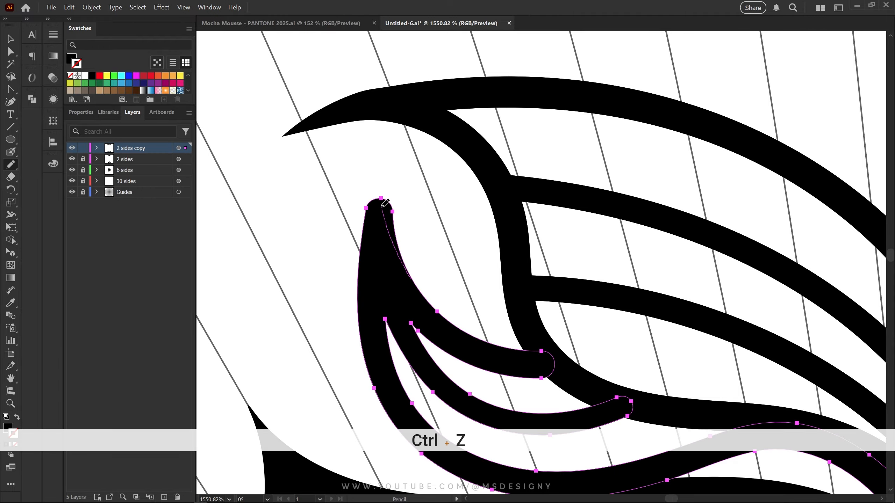
pyautogui.moveTo(383, 207)
pyautogui.mouseDown()
pyautogui.moveTo(362, 261)
pyautogui.moveTo(360, 305)
pyautogui.mouseUp()
# - Draw a tall leaf outline rising from the central junction and bending left, and trim its base with the Eraser
pyautogui.press('z')
pyautogui.moveTo(436, 290); pyautogui.dragTo(310, 290)
pyautogui.press('space')
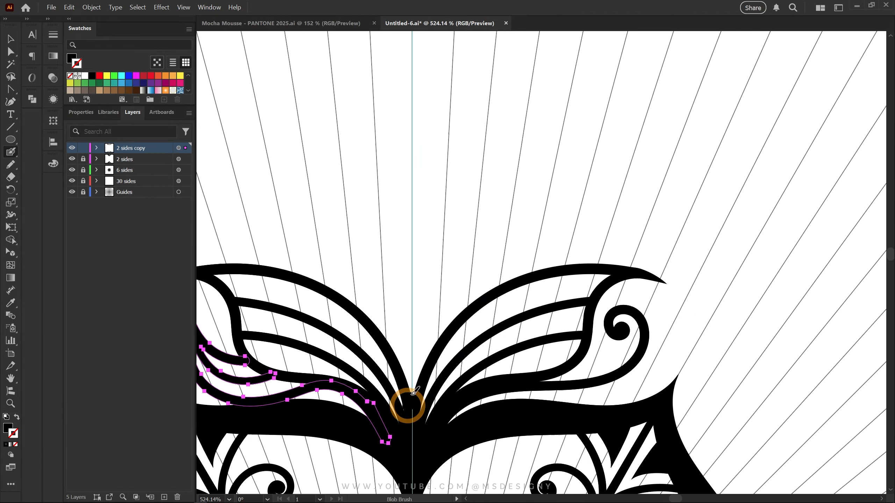
pyautogui.moveTo(407, 406)
pyautogui.mouseDown()
pyautogui.moveTo(456, 269)
pyautogui.moveTo(396, 98)
pyautogui.moveTo(280, 65)
pyautogui.moveTo(320, 116)
pyautogui.moveTo(302, 259)
pyautogui.moveTo(310, 284)
pyautogui.mouseUp()
pyautogui.hotkey('ctrl', 'z')
pyautogui.moveTo(244, 65)
pyautogui.mouseDown()
pyautogui.moveTo(303, 99)
pyautogui.moveTo(282, 203)
pyautogui.moveTo(289, 258)
pyautogui.moveTo(309, 284)
pyautogui.mouseUp()
pyautogui.hotkey('shift', 'e')
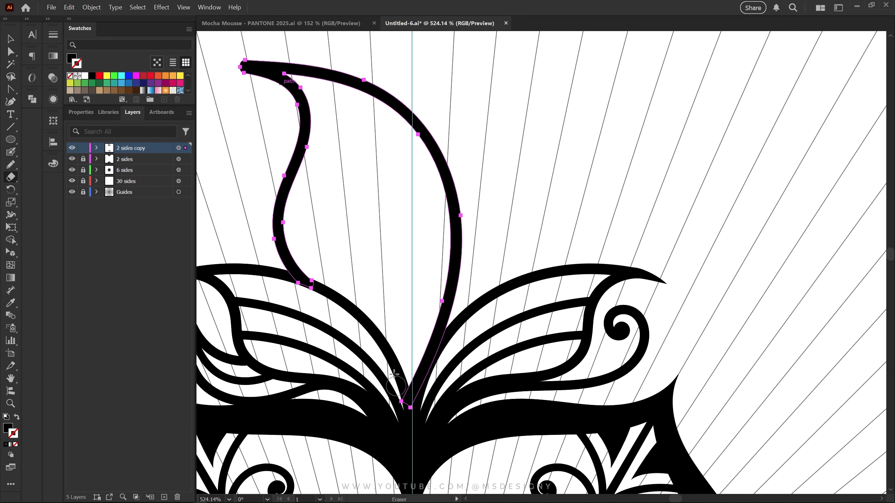
pyautogui.hotkey('shift', 'b')
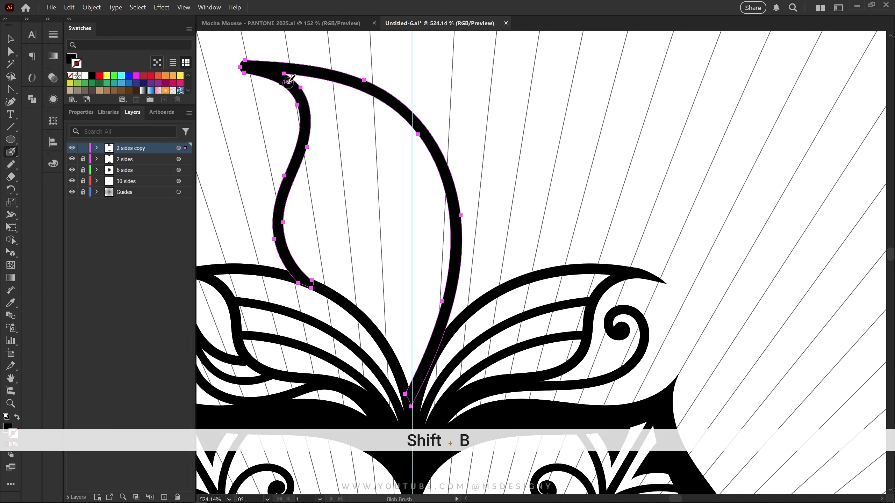
# - Add inner veins to the tall leaf and a spiral-ended stem rising from its base and curling right
pyautogui.moveTo(289, 80)
pyautogui.mouseDown()
pyautogui.moveTo(406, 254)
pyautogui.moveTo(409, 388)
pyautogui.moveTo(350, 240)
pyautogui.moveTo(282, 208)
pyautogui.mouseUp()
pyautogui.hotkey('ctrl', 'z')
pyautogui.moveTo(466, 352)
pyautogui.mouseDown()
pyautogui.moveTo(467, 286)
pyautogui.moveTo(390, 121)
pyautogui.moveTo(474, 201)
pyautogui.moveTo(552, 175)
pyautogui.moveTo(545, 161)
pyautogui.mouseUp()
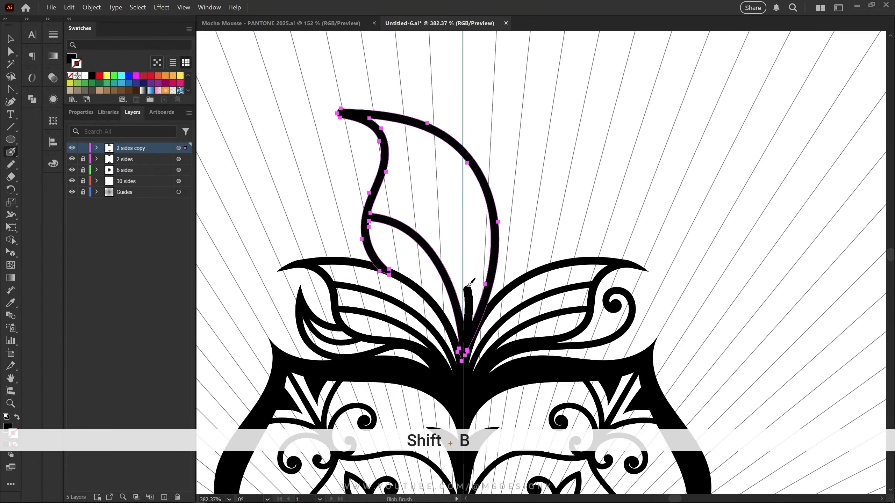
pyautogui.press('space')
pyautogui.moveTo(364, 146); pyautogui.dragTo(450, 196)
# - Redraw the tall leaf's blunt tip as a sharp point with the Pencil tool and smooth the contour beneath it
pyautogui.press('z')
pyautogui.moveTo(425, 173)
pyautogui.mouseDown()
pyautogui.moveTo(474, 174)
pyautogui.moveTo(433, 222)
pyautogui.moveTo(385, 173)
pyautogui.mouseUp()
pyautogui.press('space')
pyautogui.press('n')
pyautogui.hotkey('ctrl', 'z')
pyautogui.moveTo(490, 221); pyautogui.dragTo(466, 202)
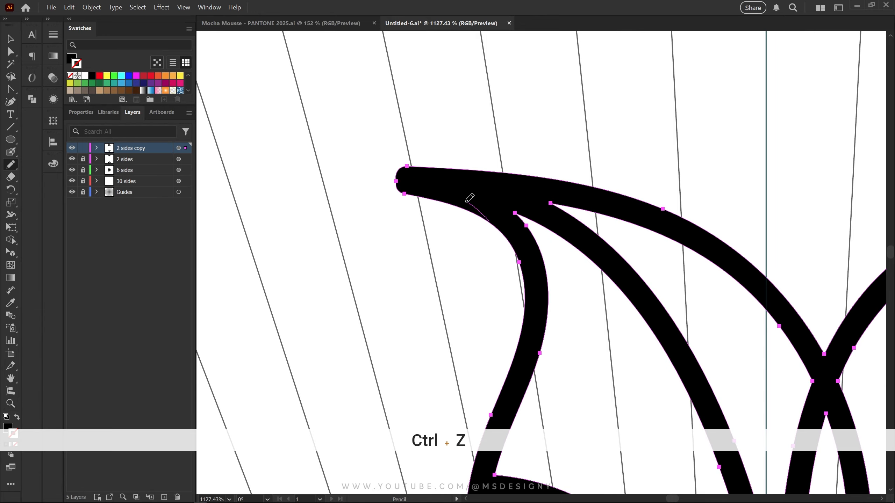
pyautogui.moveTo(441, 166); pyautogui.dragTo(640, 198)
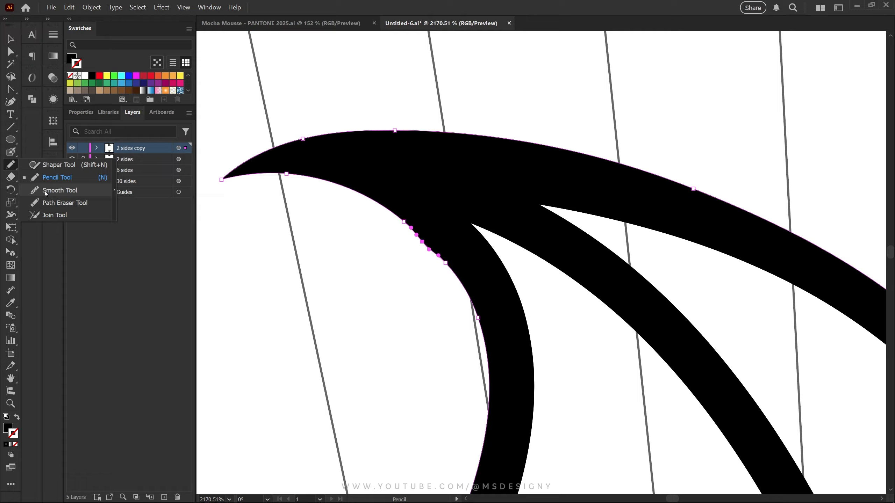
pyautogui.click(49, 191)
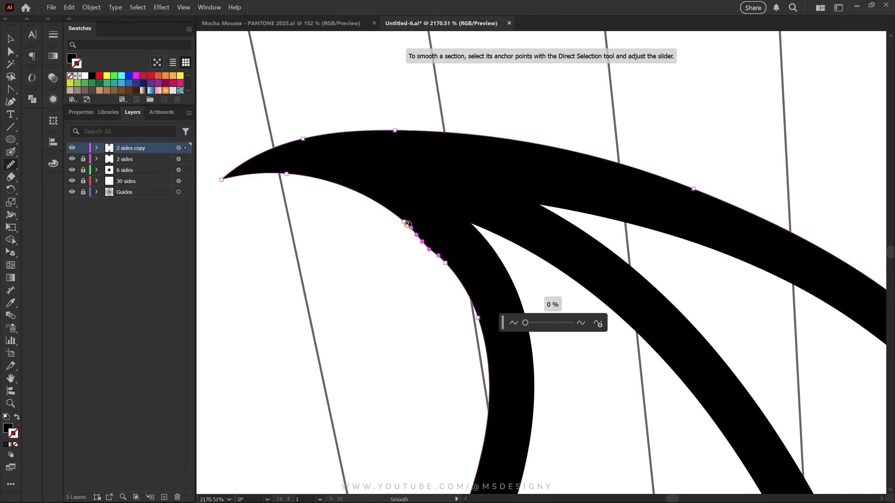
pyautogui.moveTo(396, 216)
pyautogui.mouseDown()
pyautogui.moveTo(372, 288)
pyautogui.moveTo(501, 171)
pyautogui.mouseUp()
# - Draw a small curling tendril and a larger arching one branching left from the base of the tall leaf's outer edge
pyautogui.press('z')
pyautogui.moveTo(511, 220); pyautogui.dragTo(339, 287)
pyautogui.moveTo(464, 377); pyautogui.dragTo(410, 295)
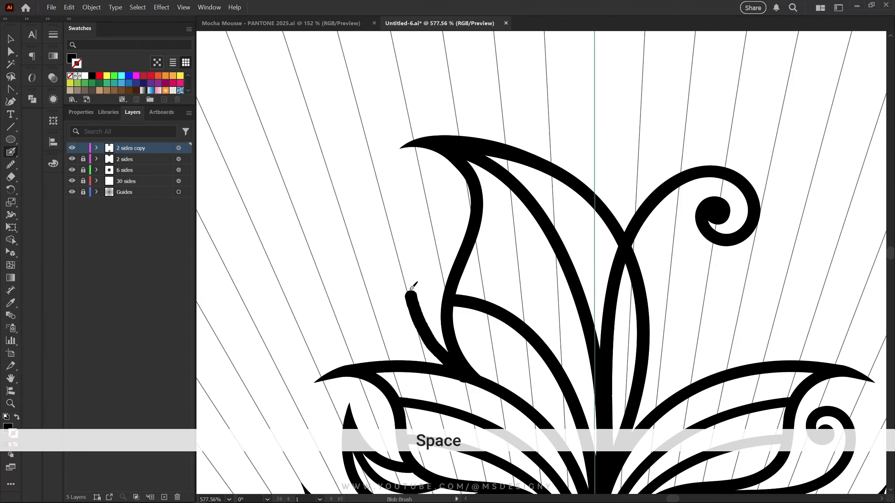
pyautogui.hotkey('ctrl', 'z')
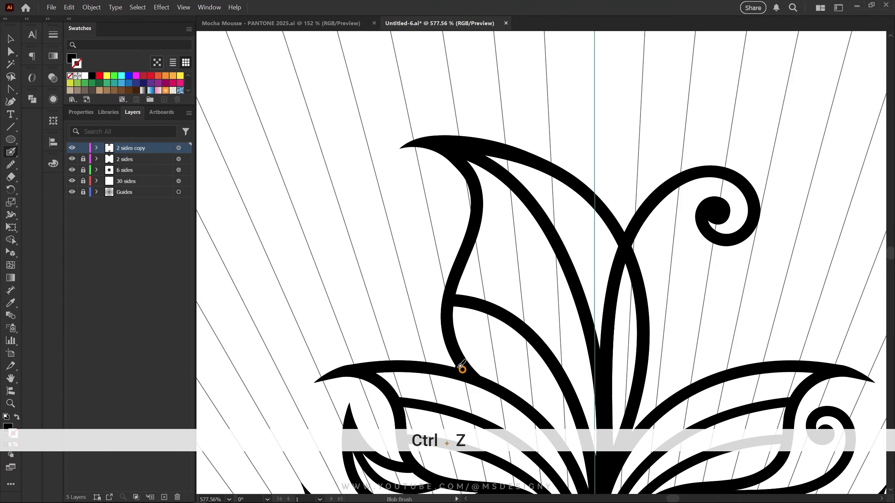
pyautogui.moveTo(461, 371)
pyautogui.mouseDown()
pyautogui.moveTo(450, 237)
pyautogui.moveTo(437, 241)
pyautogui.mouseUp()
pyautogui.hotkey('ctrl', 'z')
pyautogui.moveTo(467, 376); pyautogui.dragTo(412, 249)
pyautogui.moveTo(460, 370)
pyautogui.mouseDown()
pyautogui.moveTo(289, 323)
pyautogui.moveTo(287, 422)
pyautogui.moveTo(279, 405)
pyautogui.mouseUp()
# - Draw a small separate leaf with an inner vein and a curled side tendril to the upper left of the tall leaf
pyautogui.press('space')
pyautogui.moveTo(300, 268); pyautogui.dragTo(376, 394)
pyautogui.moveTo(398, 361)
pyautogui.mouseDown()
pyautogui.moveTo(347, 196)
pyautogui.moveTo(374, 152)
pyautogui.moveTo(402, 245)
pyautogui.moveTo(391, 347)
pyautogui.moveTo(405, 360)
pyautogui.moveTo(369, 222)
pyautogui.mouseUp()
pyautogui.moveTo(401, 363)
pyautogui.mouseDown()
pyautogui.moveTo(294, 334)
pyautogui.moveTo(300, 383)
pyautogui.mouseUp()
pyautogui.hotkey('ctrl', 'z')
pyautogui.moveTo(402, 365)
pyautogui.mouseDown()
pyautogui.moveTo(289, 315)
pyautogui.moveTo(301, 343)
pyautogui.mouseUp()
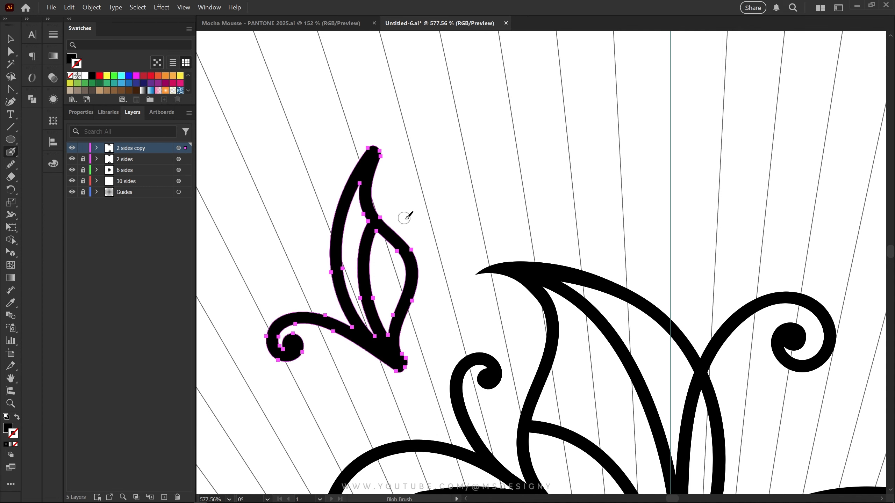
# - Taper the small separate leaf's tip and base into points with the Eraser
pyautogui.hotkey('shift', 'e')
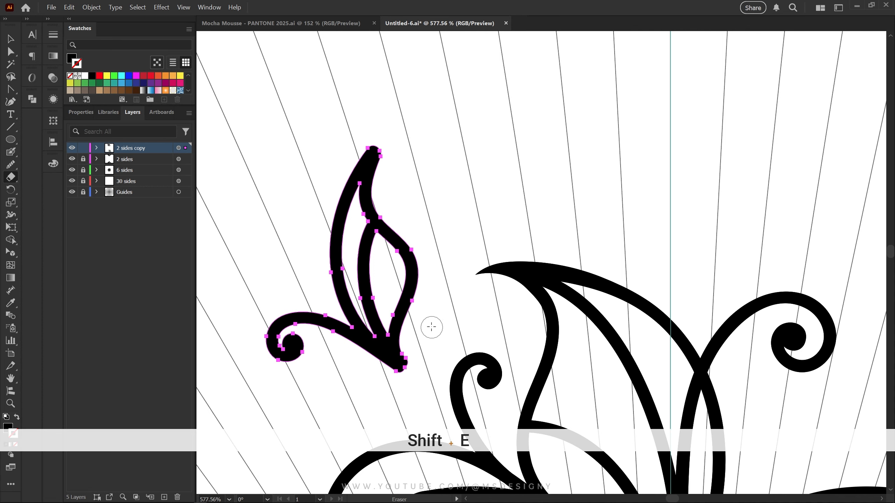
pyautogui.moveTo(372, 152); pyautogui.dragTo(381, 199)
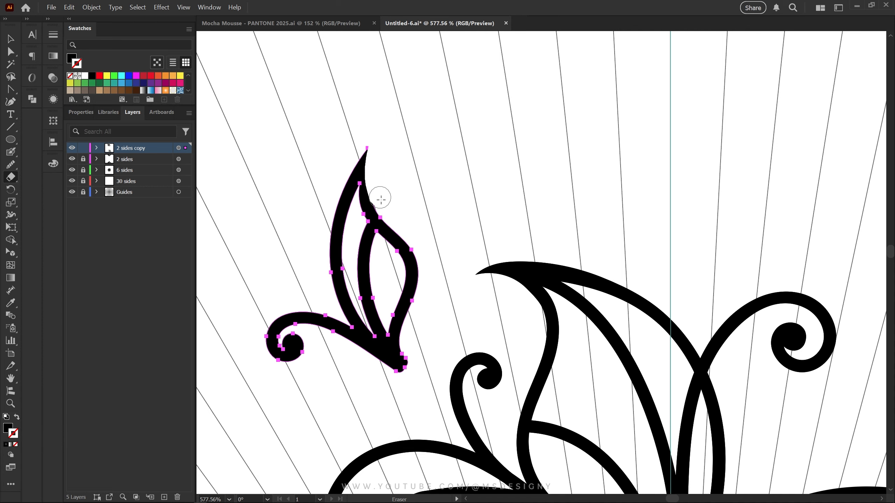
pyautogui.moveTo(438, 296); pyautogui.dragTo(407, 340)
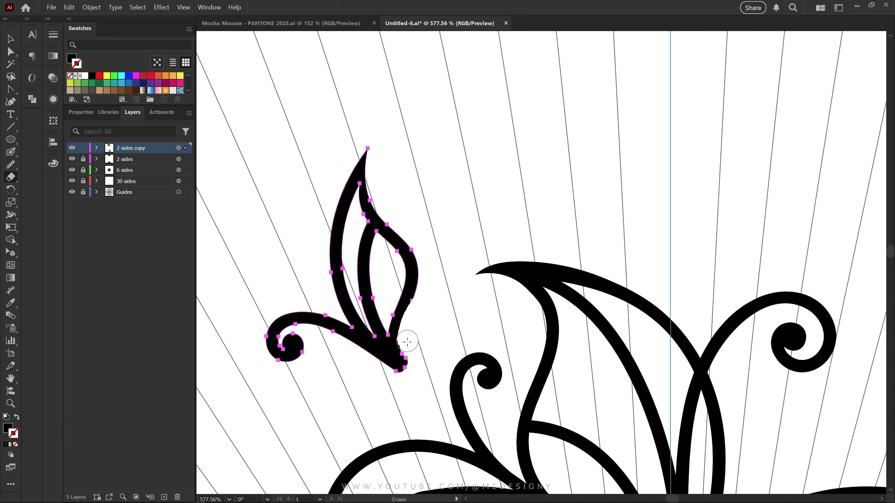
pyautogui.hotkey('ctrl', 'z')
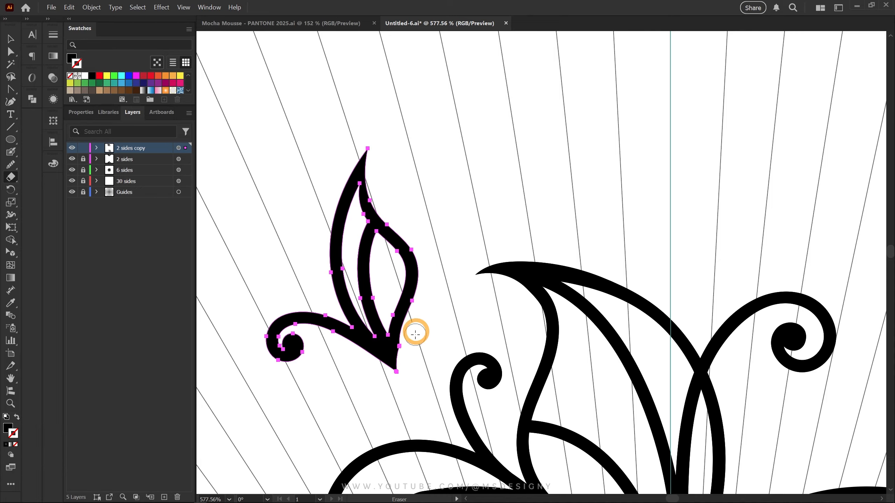
# - Smooth the small leaf's right-hand contour down to its pointed base with the Smooth tool
pyautogui.press('z')
pyautogui.moveTo(392, 344); pyautogui.dragTo(469, 323)
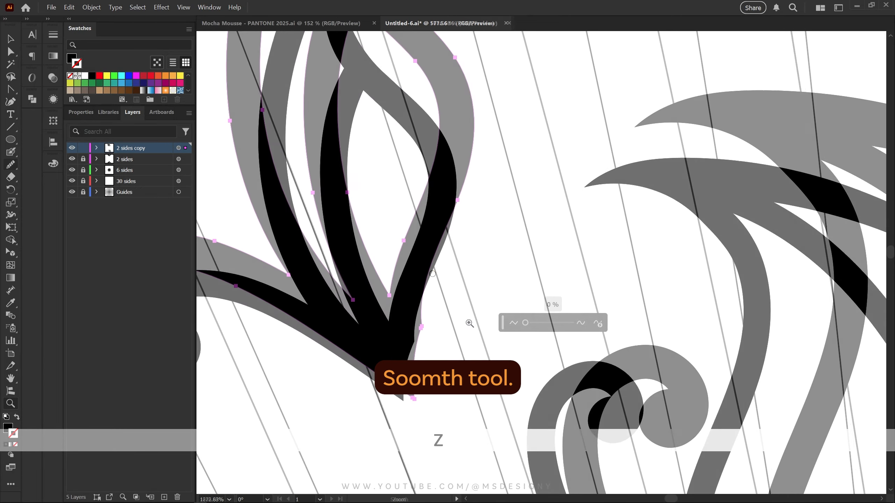
pyautogui.moveTo(415, 398); pyautogui.dragTo(437, 257)
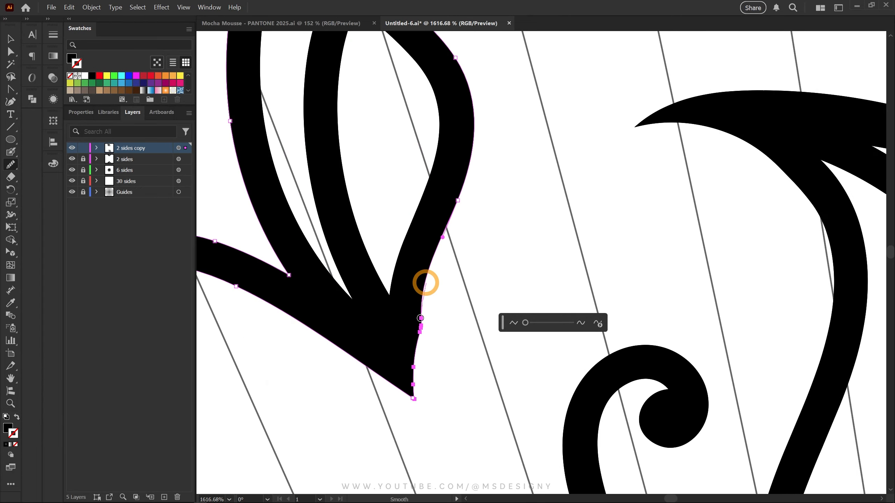
pyautogui.moveTo(420, 318); pyautogui.dragTo(418, 340)
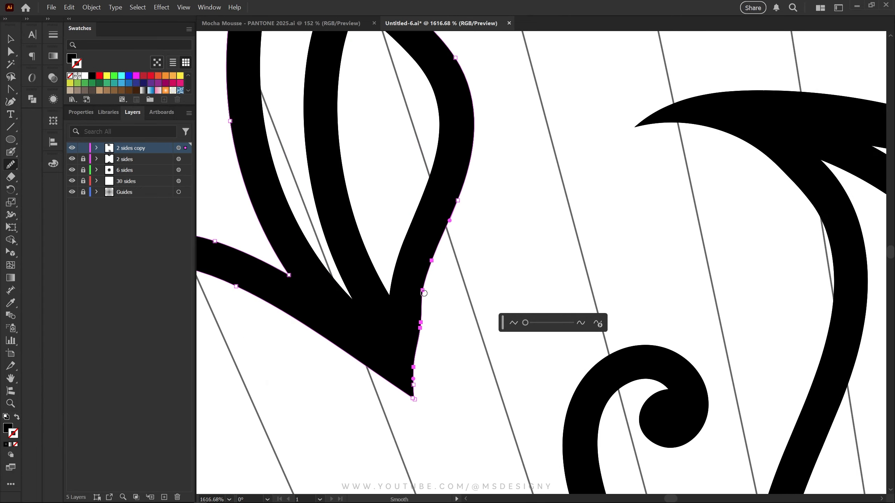
pyautogui.moveTo(424, 294); pyautogui.dragTo(414, 381)
pyautogui.moveTo(428, 276); pyautogui.dragTo(416, 351)
# - Reposition the small leaf motif slightly and rotate it a little counter-clockwise around its pointed base
pyautogui.press('z')
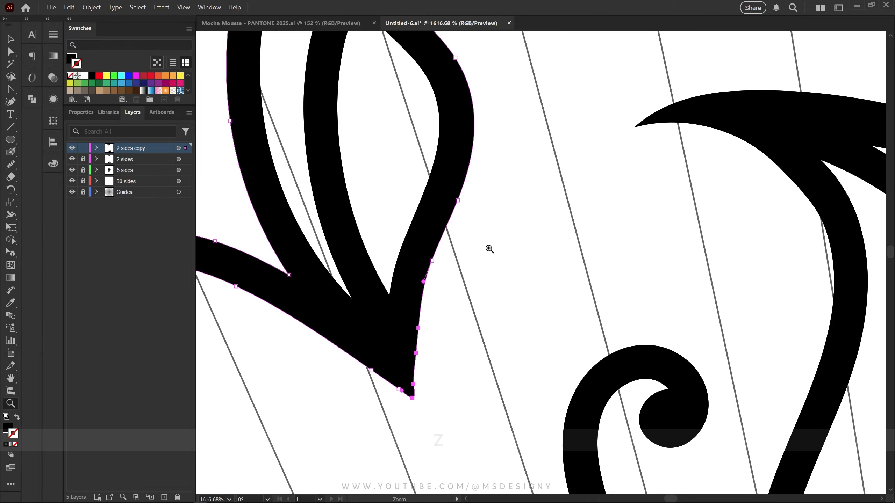
pyautogui.moveTo(489, 250); pyautogui.dragTo(355, 270)
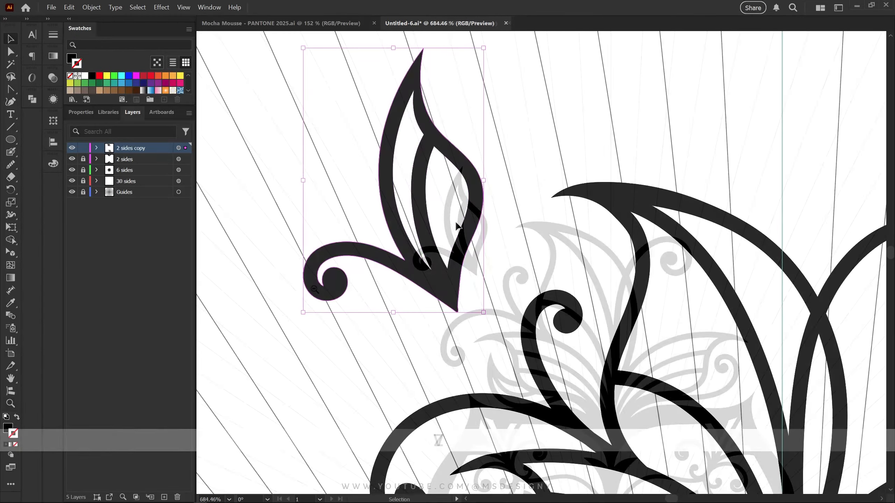
pyautogui.press('v')
pyautogui.moveTo(460, 262); pyautogui.dragTo(451, 274)
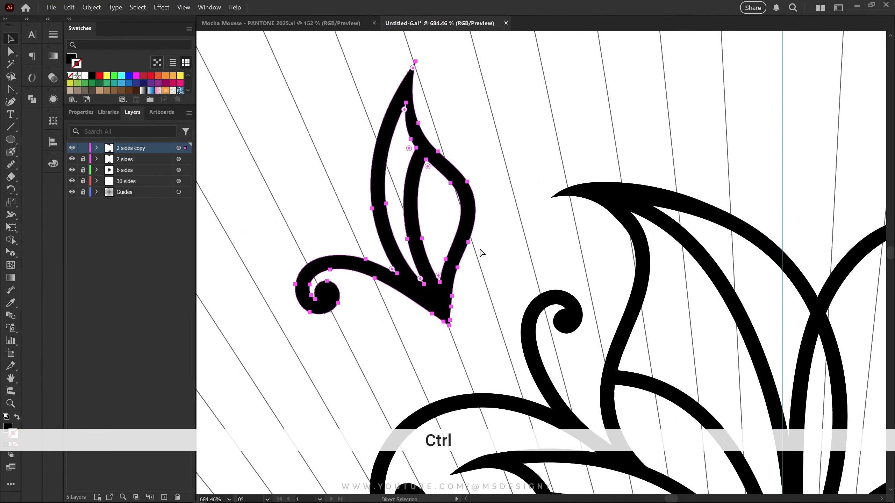
pyautogui.hotkey('ctrl', 'z')
pyautogui.press('r')
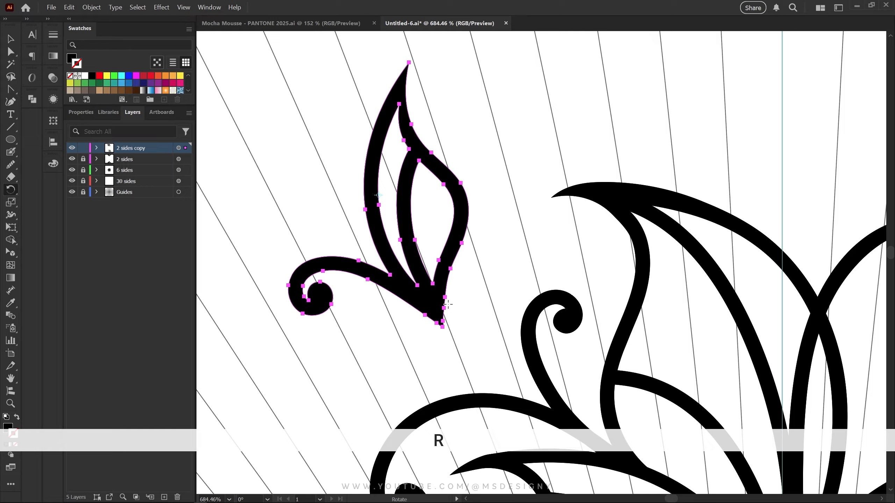
pyautogui.moveTo(445, 271); pyautogui.dragTo(427, 156)
pyautogui.press('v')
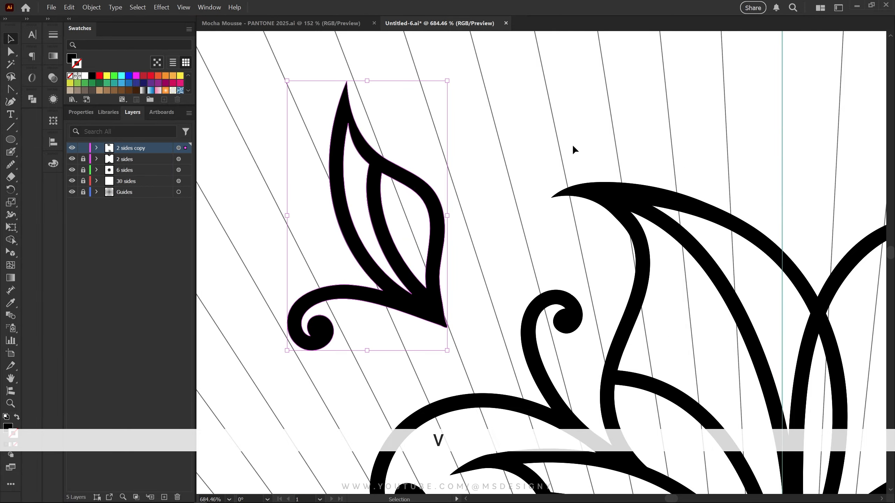
# - Draw a separate fan motif above and right of the tall scroll with the Blob Brush: wavy lower leaf, curled tendril and arched upper leaf
pyautogui.press('z')
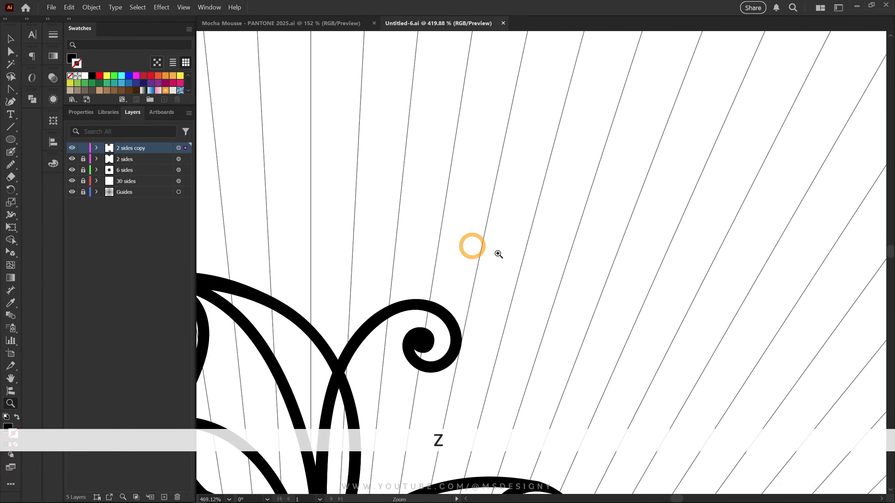
pyautogui.moveTo(498, 254); pyautogui.dragTo(507, 256)
pyautogui.press('space')
pyautogui.moveTo(514, 293)
pyautogui.mouseDown()
pyautogui.moveTo(419, 260)
pyautogui.moveTo(405, 270)
pyautogui.mouseUp()
pyautogui.moveTo(443, 251); pyautogui.dragTo(433, 262)
pyautogui.hotkey('shift', 'b')
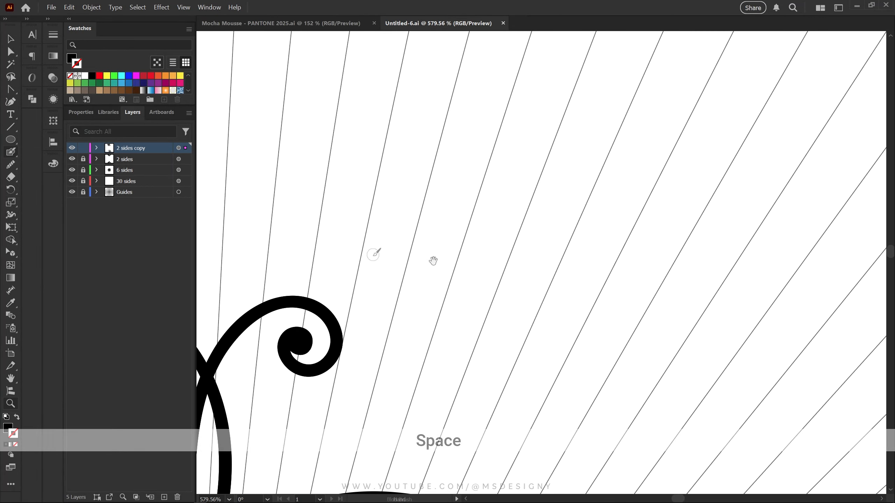
pyautogui.moveTo(370, 259)
pyautogui.mouseDown()
pyautogui.moveTo(606, 262)
pyautogui.moveTo(645, 246)
pyautogui.moveTo(503, 167)
pyautogui.moveTo(359, 263)
pyautogui.moveTo(329, 308)
pyautogui.moveTo(536, 168)
pyautogui.moveTo(560, 216)
pyautogui.mouseUp()
pyautogui.press('space')
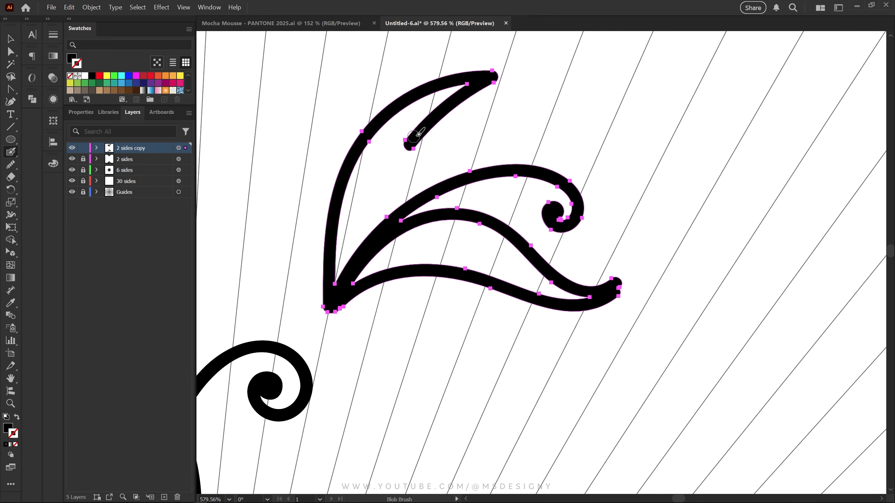
pyautogui.hotkey('ctrl', 'z')
pyautogui.moveTo(333, 299)
pyautogui.mouseDown()
pyautogui.moveTo(379, 186)
pyautogui.moveTo(503, 131)
pyautogui.mouseUp()
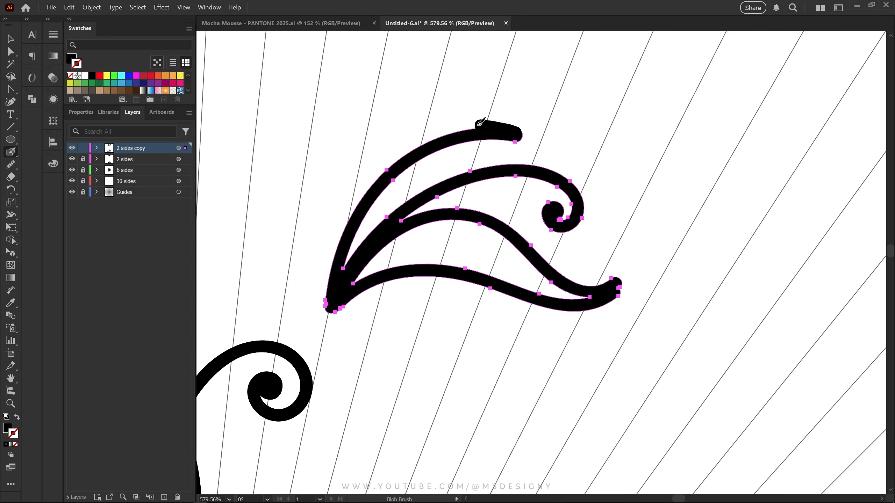
pyautogui.moveTo(329, 226); pyautogui.dragTo(331, 300)
# - Reshape the tips of the fan motif's wavy lower leaf and arched upper leaf into sharp points with the Pencil
pyautogui.press('space')
pyautogui.moveTo(521, 228); pyautogui.dragTo(585, 305)
pyautogui.moveTo(678, 330); pyautogui.dragTo(534, 218)
pyautogui.press('n')
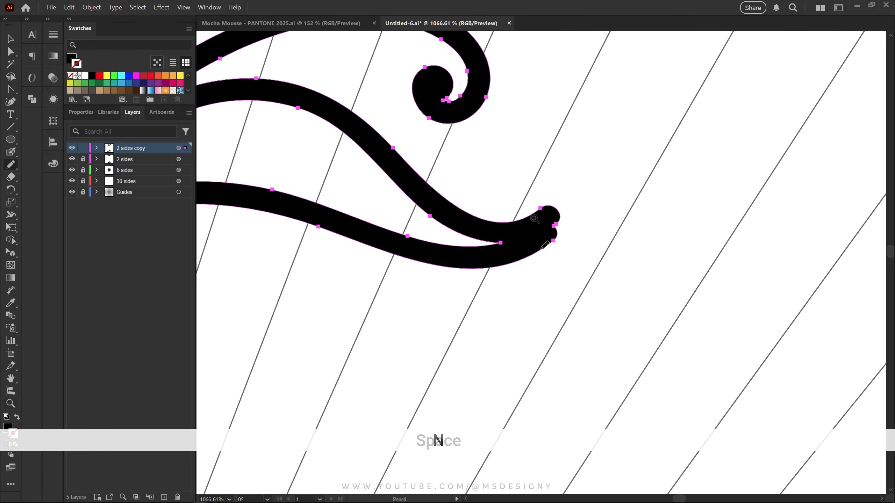
pyautogui.moveTo(590, 164); pyautogui.dragTo(758, 391)
pyautogui.press('space')
pyautogui.moveTo(443, 138); pyautogui.dragTo(553, 175)
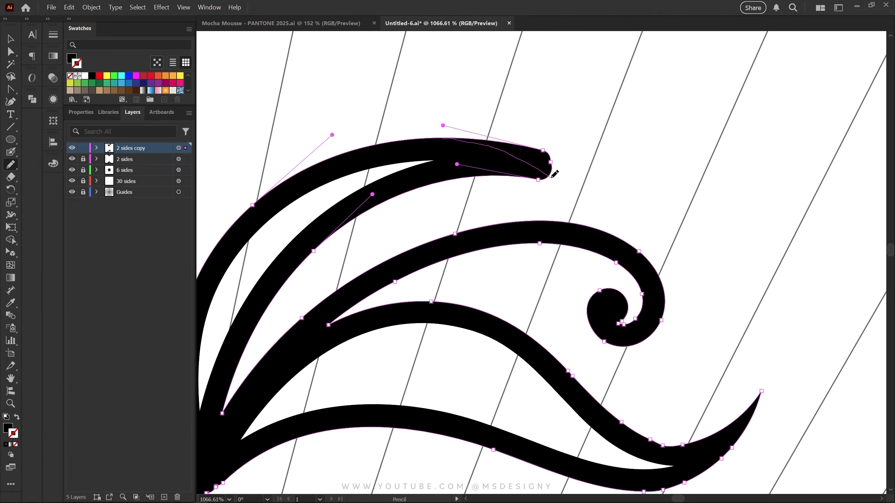
# - Redraw the fan motif's rounded shared base as a sharp point with the Pencil
pyautogui.press('n')
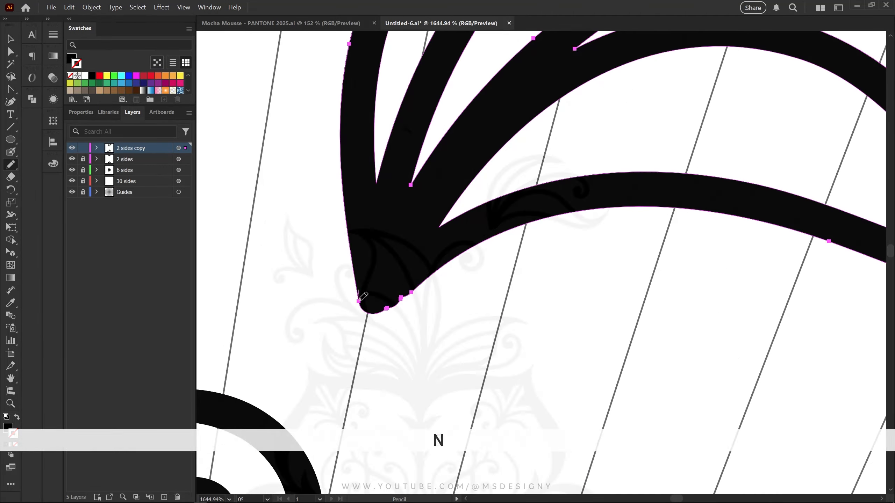
pyautogui.moveTo(361, 302)
pyautogui.mouseDown()
pyautogui.moveTo(399, 293)
pyautogui.moveTo(466, 250)
pyautogui.mouseUp()
pyautogui.hotkey('ctrl', 'z')
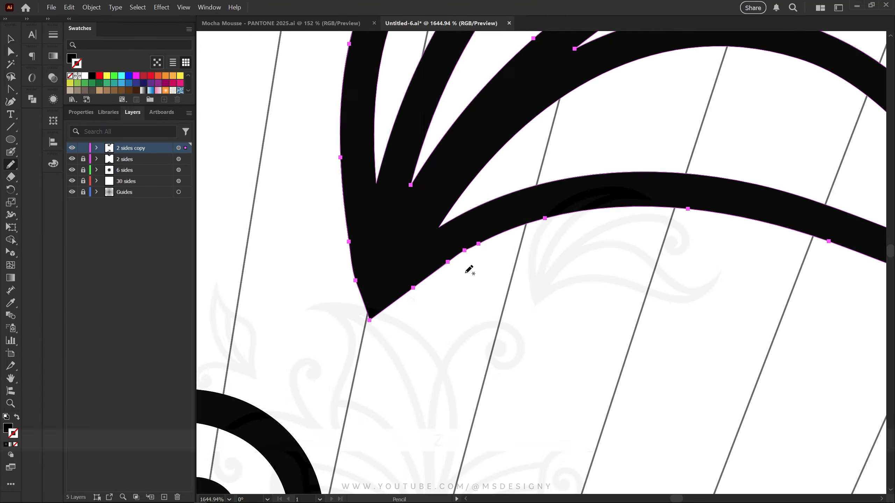
# - Rotate the fan motif clockwise and move it so its pointed base sits above the tall curled scroll
pyautogui.press('v')
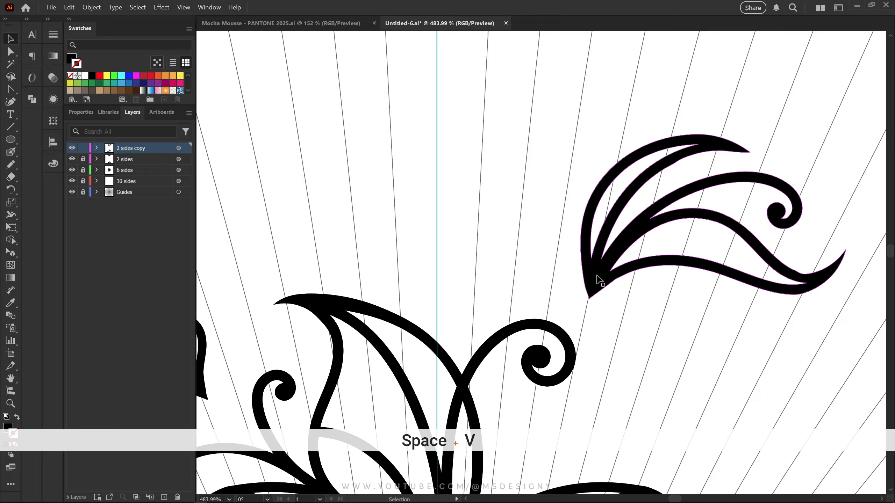
pyautogui.click(602, 251)
pyautogui.press('r')
pyautogui.moveTo(749, 148); pyautogui.dragTo(765, 185)
pyautogui.press('v')
pyautogui.moveTo(556, 188); pyautogui.dragTo(549, 254)
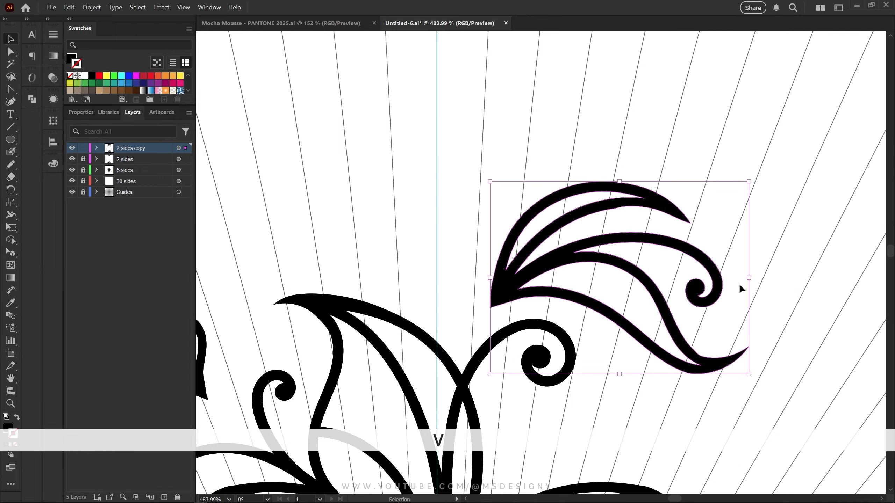
# - Scale the fan motif down proportionally and rotate it slightly counter-clockwise above the scroll
pyautogui.moveTo(750, 183); pyautogui.dragTo(709, 213)
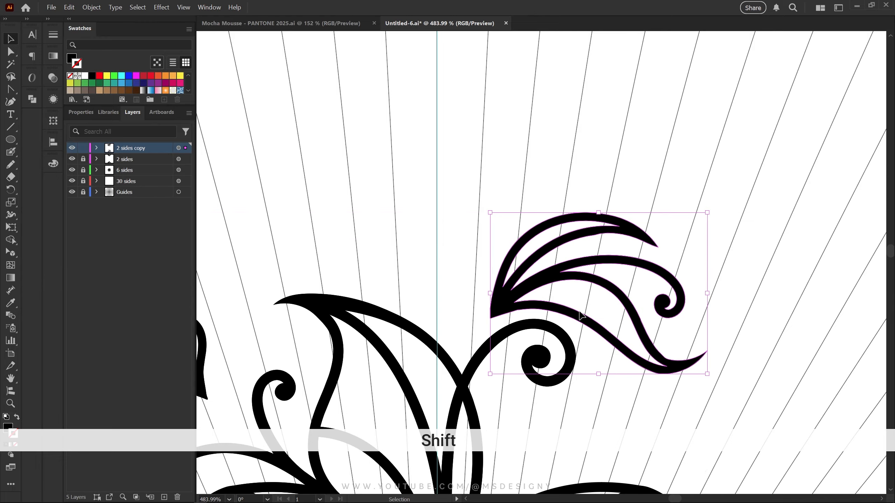
pyautogui.press('r')
pyautogui.moveTo(649, 240); pyautogui.dragTo(670, 212)
pyautogui.scroll(3, 604, 244)
pyautogui.press('v')
pyautogui.moveTo(790, 170); pyautogui.dragTo(742, 203)
# - Fine-tune the fan motif's rotation and nudge its base slightly upward, clear of the scroll
pyautogui.press('r')
pyautogui.moveTo(736, 164); pyautogui.dragTo(724, 143)
pyautogui.press('v')
pyautogui.moveTo(497, 379); pyautogui.dragTo(495, 362)
pyautogui.press('r')
pyautogui.moveTo(713, 173); pyautogui.dragTo(442, 392)
# - Draw a small black dot with the Ellipse tool outside the lower left leaf and duplicate it into a triangular cluster of three
pyautogui.press('z')
pyautogui.press('space')
pyautogui.moveTo(442, 392); pyautogui.dragTo(576, 310)
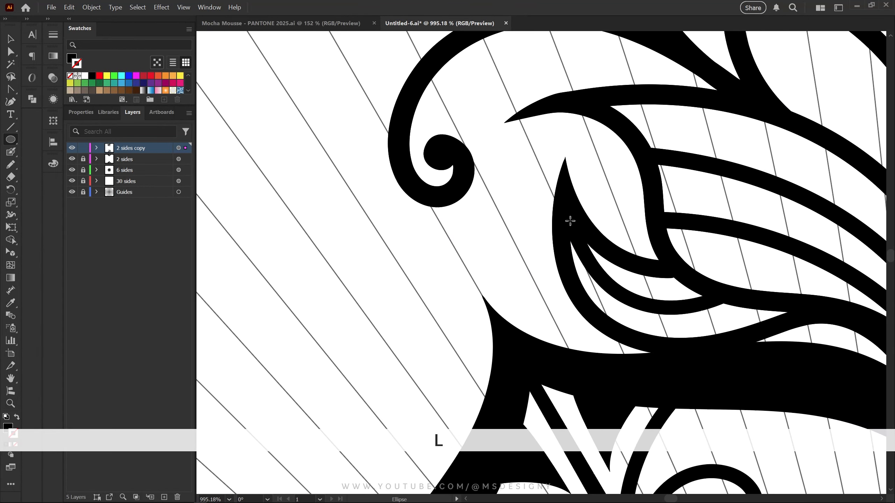
pyautogui.press('v')
pyautogui.moveTo(483, 221)
pyautogui.mouseDown()
pyautogui.moveTo(509, 247)
pyautogui.moveTo(499, 282)
pyautogui.mouseUp()
pyautogui.moveTo(499, 281); pyautogui.dragTo(533, 256)
pyautogui.moveTo(500, 236); pyautogui.dragTo(498, 229)
pyautogui.moveTo(500, 280); pyautogui.dragTo(497, 273)
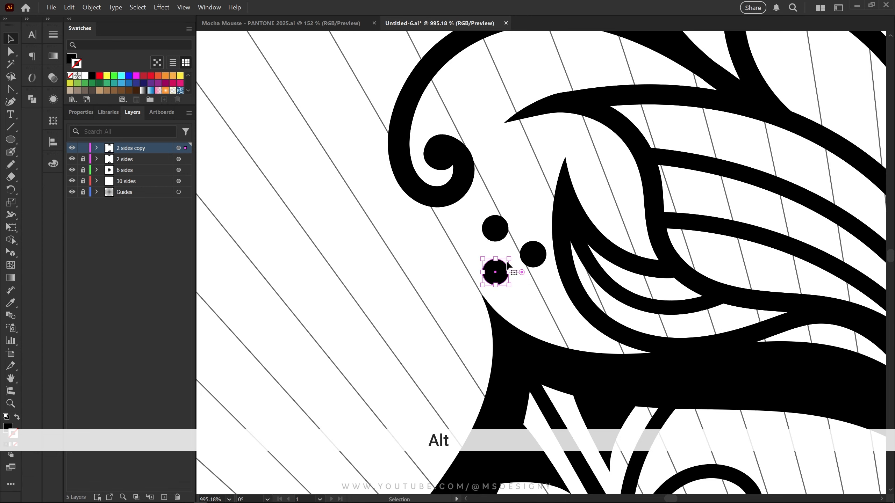
# - Copy the three-dot cluster, paste it between the small separate leaf and the nearby curled tendril, and rotate it to fit
pyautogui.keyDown('shift'); pyautogui.click(496, 229); pyautogui.keyUp('shift')
pyautogui.press('ctrl')
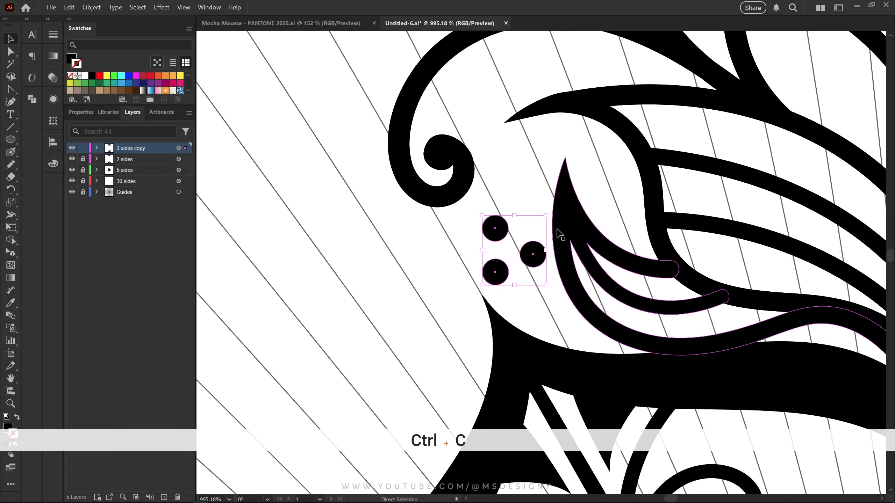
pyautogui.moveTo(585, 131); pyautogui.dragTo(526, 342)
pyautogui.moveTo(536, 220); pyautogui.dragTo(509, 307)
pyautogui.hotkey('ctrl', 'v')
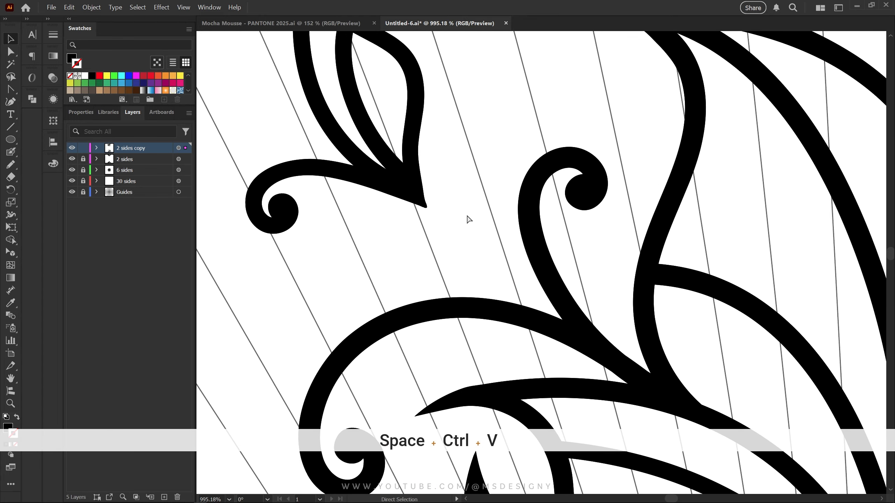
pyautogui.moveTo(528, 236); pyautogui.dragTo(435, 257)
pyautogui.press('r')
pyautogui.moveTo(653, 181); pyautogui.dragTo(423, 152)
# - Paste another three-dot cluster beside the tall stem, in the space beneath its curled scroll
pyautogui.moveTo(741, 229); pyautogui.dragTo(472, 186)
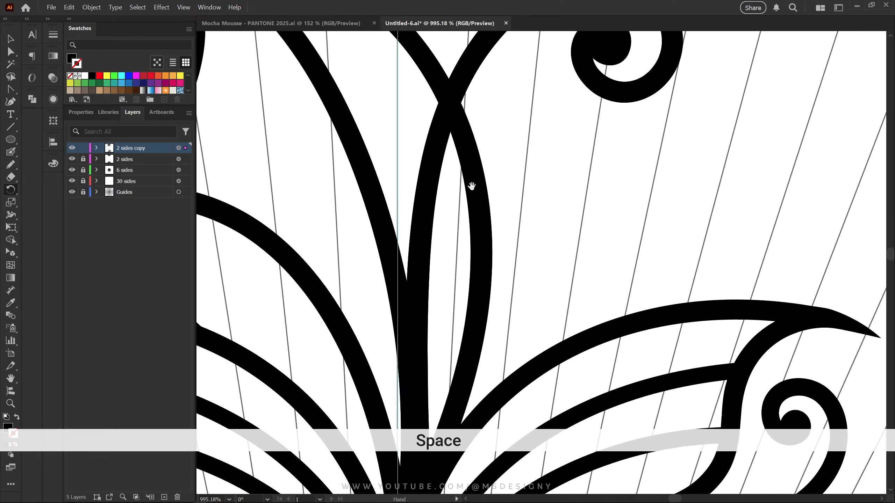
pyautogui.moveTo(476, 117); pyautogui.dragTo(493, 300)
pyautogui.moveTo(491, 118); pyautogui.dragTo(478, 372)
pyautogui.hotkey('ctrl', 'v')
pyautogui.press('v')
pyautogui.moveTo(565, 372); pyautogui.dragTo(516, 148)
pyautogui.moveTo(465, 126); pyautogui.dragTo(536, 251)
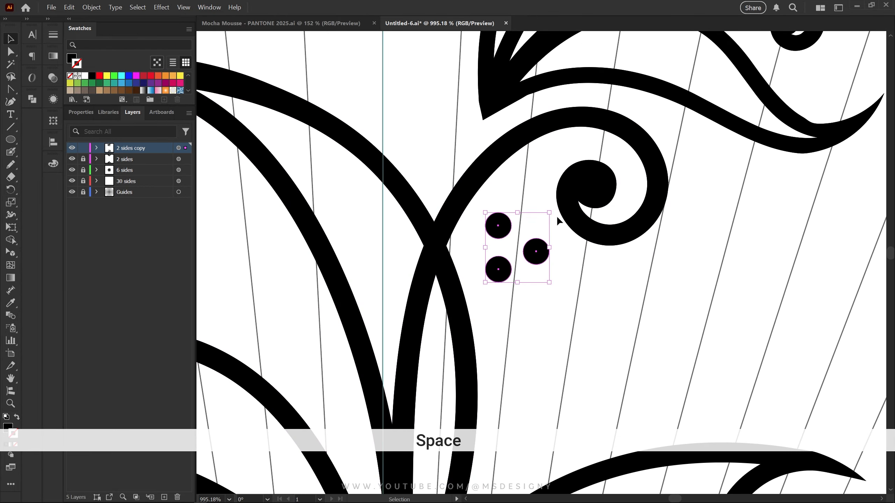
pyautogui.moveTo(590, 83); pyautogui.dragTo(562, 174)
pyautogui.moveTo(601, 448); pyautogui.dragTo(577, 151)
pyautogui.hotkey('ctrl', 'v')
pyautogui.moveTo(527, 281); pyautogui.dragTo(487, 304)
# - Paste another three-dot cluster just outside the curled scroll of the lower right leaf
pyautogui.moveTo(676, 416); pyautogui.dragTo(540, 132)
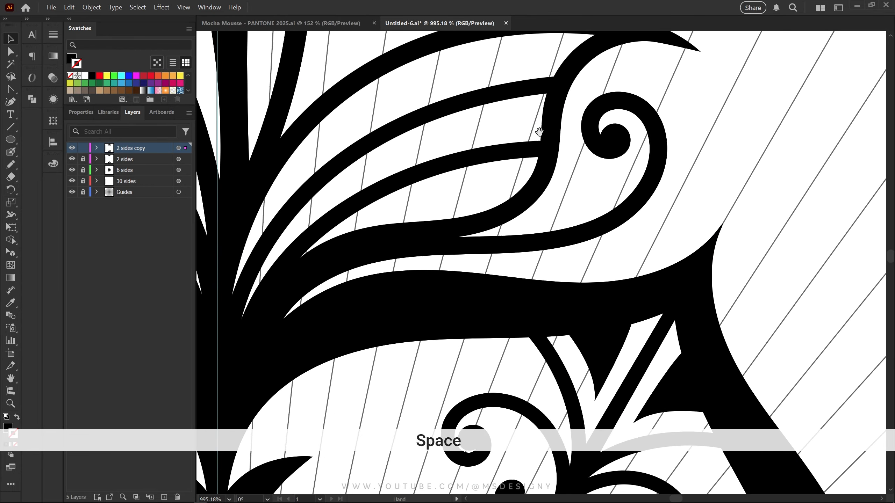
pyautogui.moveTo(715, 153); pyautogui.dragTo(578, 222)
pyautogui.hotkey('ctrl', 'v')
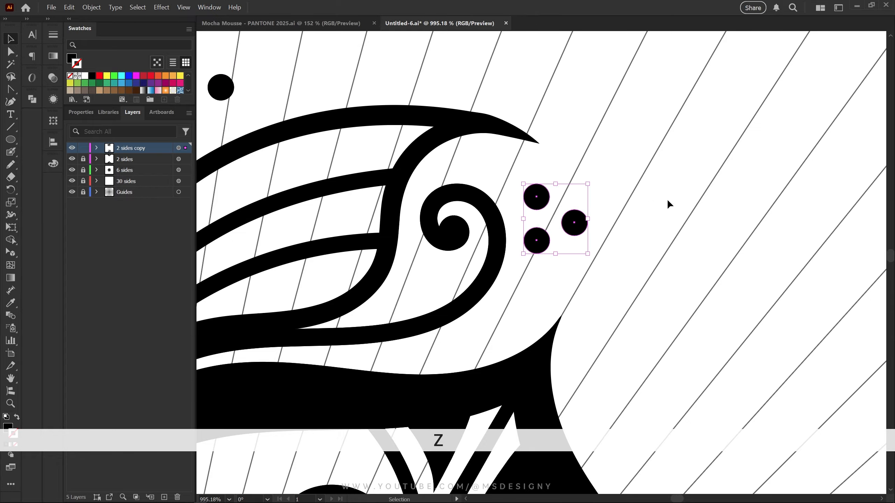
# - Lock the 2 sides copy layer, then make the 2 sides layer active and unlock it
pyautogui.press('z')
pyautogui.moveTo(677, 198); pyautogui.dragTo(453, 152)
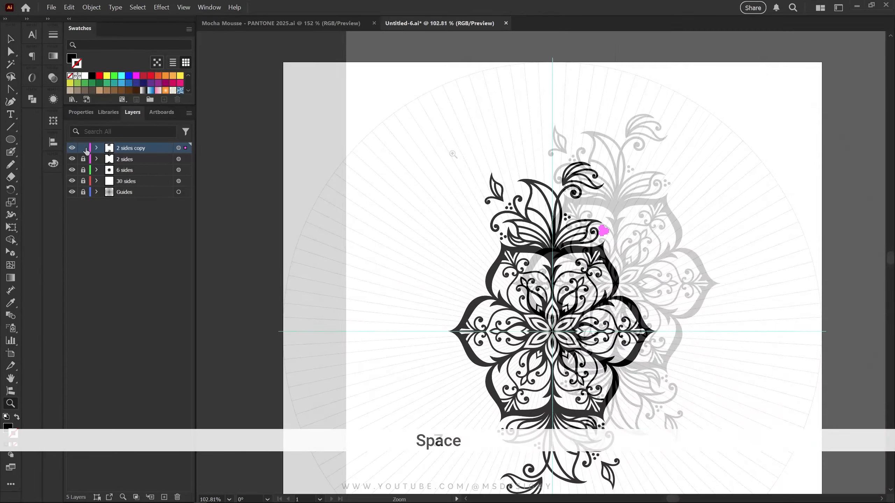
pyautogui.click(85, 150)
pyautogui.click(137, 159)
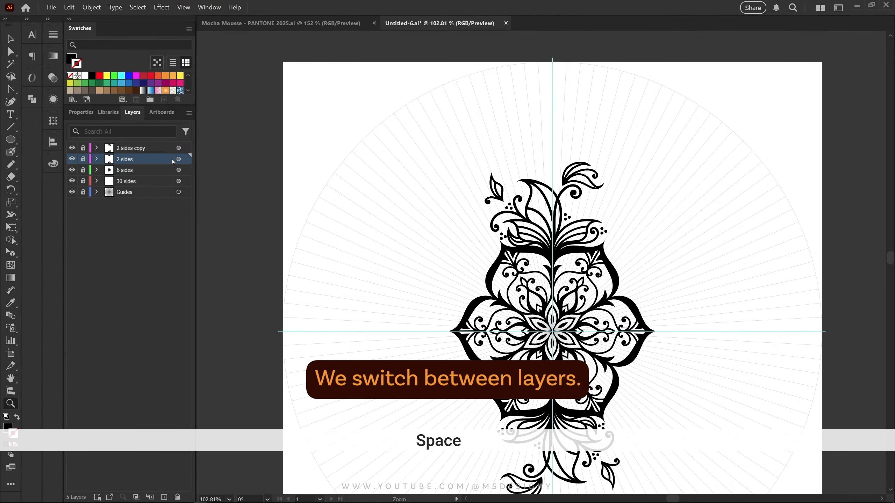
pyautogui.click(84, 160)
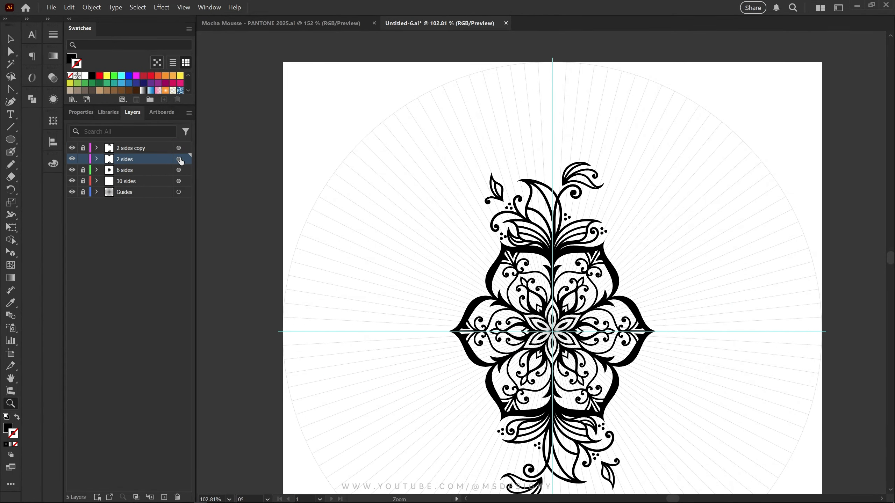
# - Draw a large S-curved arch outline with the Blob Brush from the left petal junction up to the vertical guide near the artboard's upper edge
pyautogui.hotkey('shift', 'b')
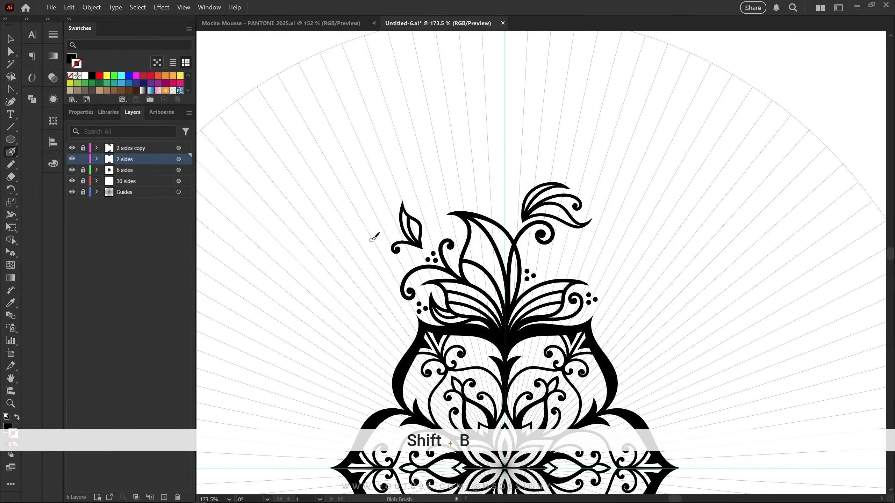
pyautogui.moveTo(364, 270); pyautogui.dragTo(365, 385)
pyautogui.hotkey('ctrl', 'z')
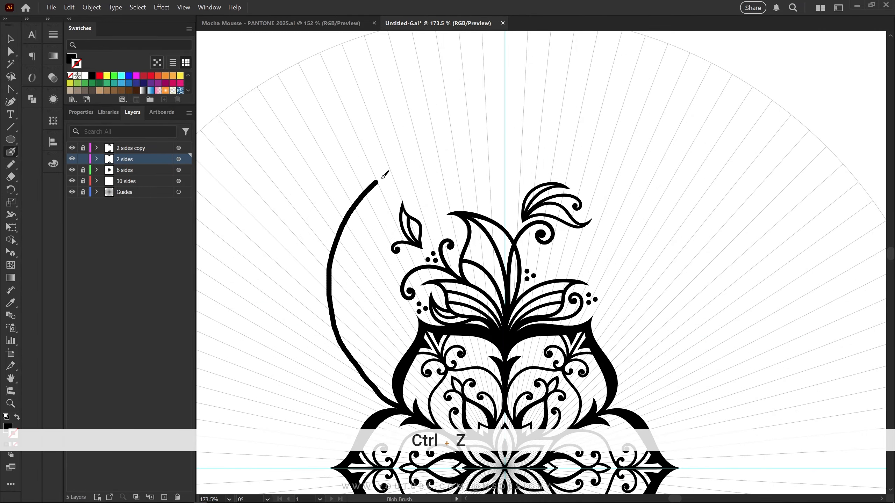
pyautogui.moveTo(382, 177)
pyautogui.mouseDown()
pyautogui.moveTo(483, 87)
pyautogui.moveTo(506, 30)
pyautogui.mouseUp()
pyautogui.press('space')
pyautogui.moveTo(512, 93); pyautogui.dragTo(460, 169)
# - Enlarge the arch outline slightly in proportion so its tip crosses the vertical guide, and deselect it
pyautogui.press('v')
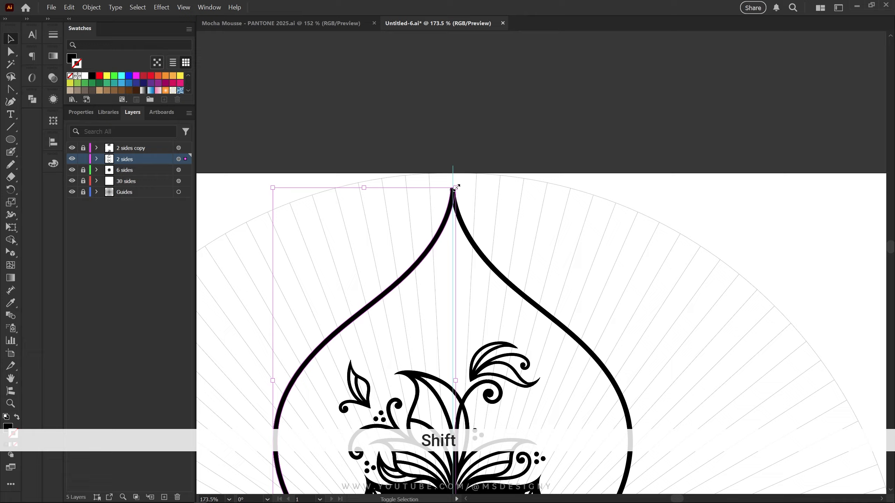
pyautogui.keyDown('shift'); pyautogui.moveTo(456, 187); pyautogui.dragTo(460, 179); pyautogui.keyUp('shift')
pyautogui.press('space')
pyautogui.moveTo(474, 295); pyautogui.dragTo(502, 78)
pyautogui.press('z')
pyautogui.moveTo(506, 202); pyautogui.dragTo(464, 169)
pyautogui.press('space')
pyautogui.moveTo(458, 94); pyautogui.dragTo(436, 174)
pyautogui.hotkey('ctrl', 'shift', 'a')
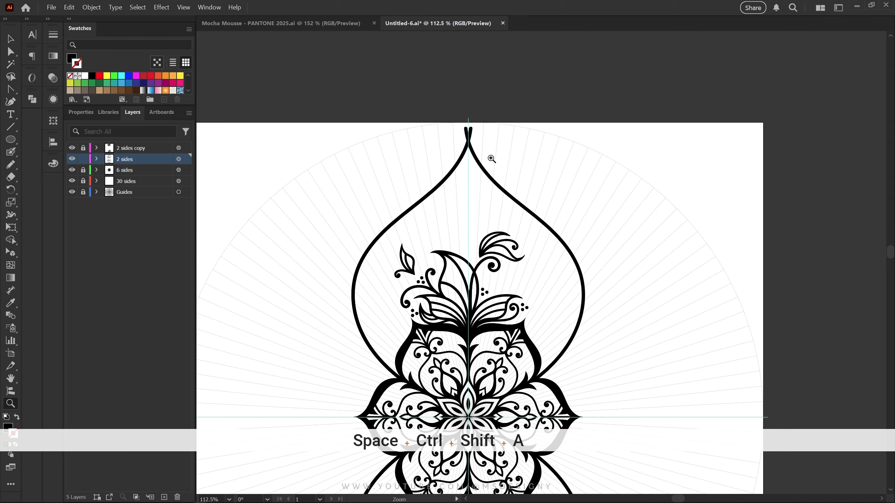
# - Draw a triangle with the Pen between the vertical guide's upper end, mandala centre and horizontal guide's left end, and clip the 2 sides layer with it
pyautogui.press('p')
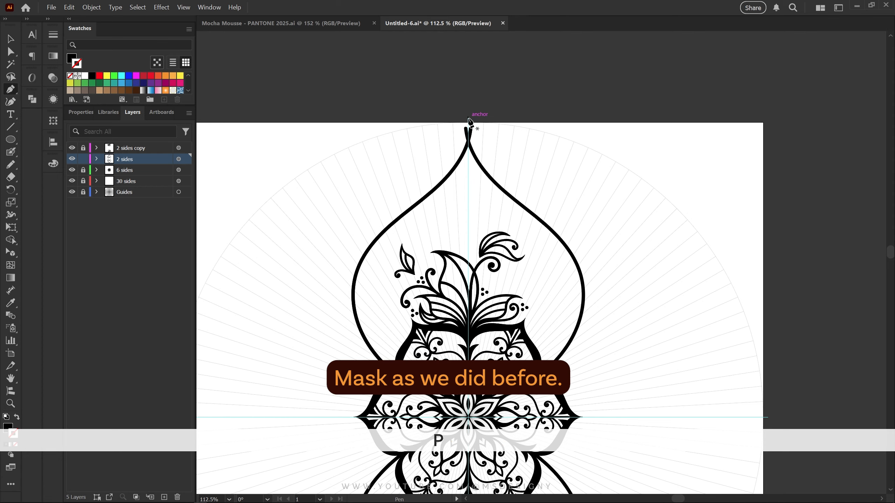
pyautogui.click(468, 118)
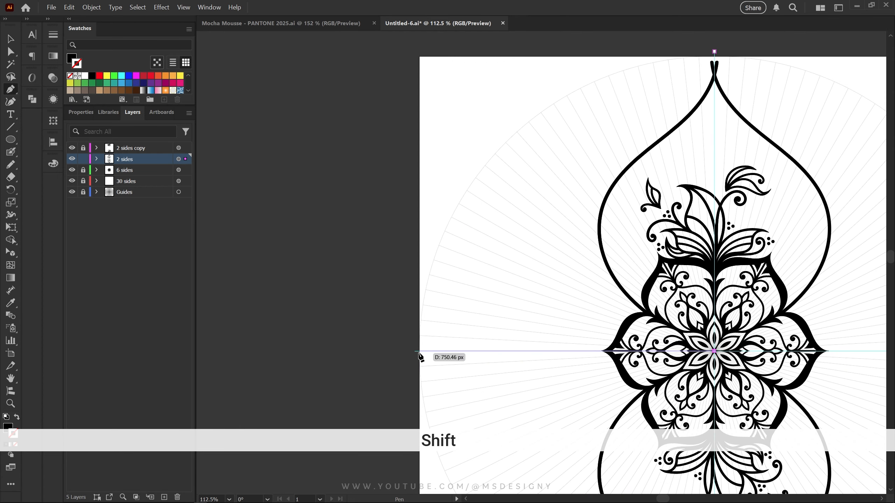
pyautogui.click(415, 351)
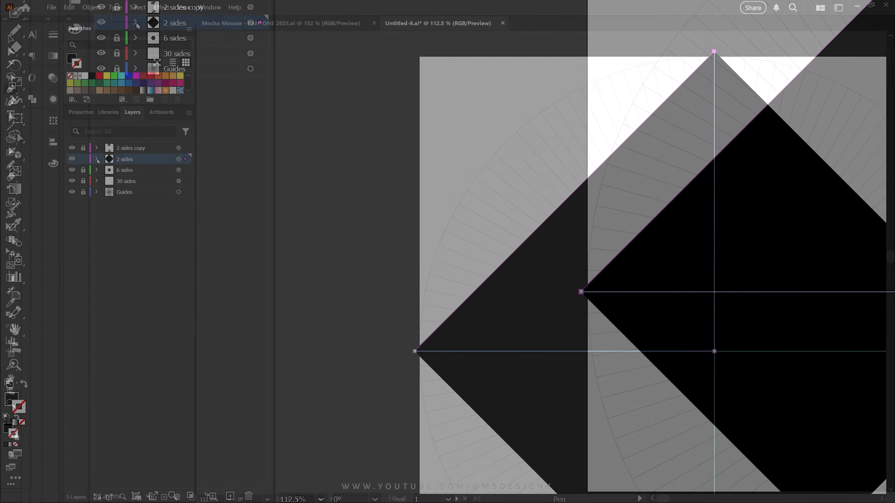
pyautogui.click(96, 159)
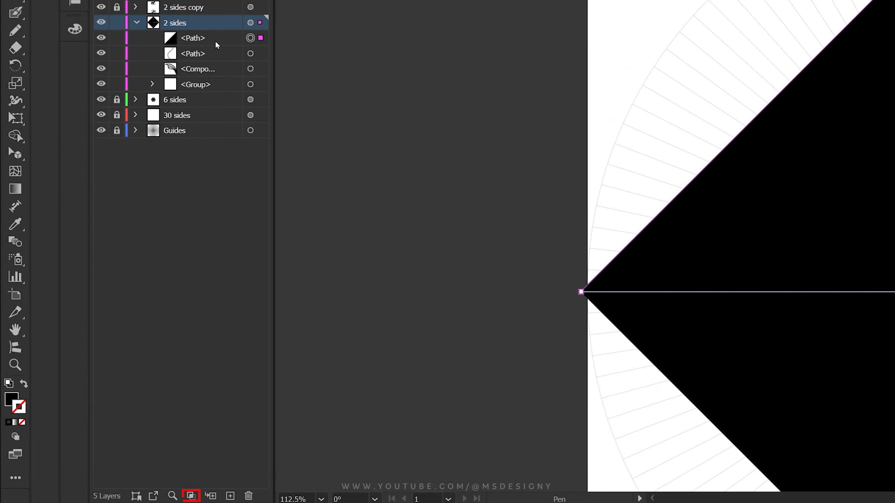
pyautogui.click(196, 494)
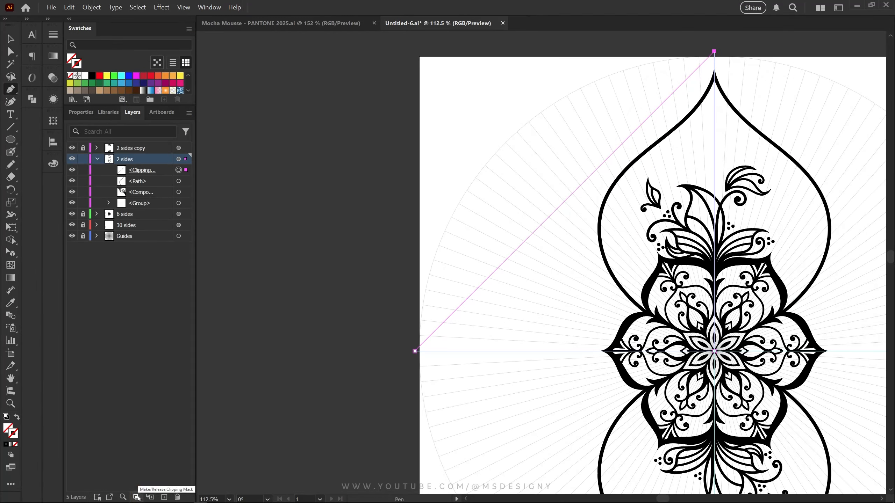
# - Clear the clipping path selection and select the arch outline path inside the 2 sides layer
pyautogui.press('space')
pyautogui.moveTo(704, 64); pyautogui.dragTo(418, 93)
pyautogui.press('z')
pyautogui.moveTo(419, 93); pyautogui.dragTo(428, 139)
pyautogui.moveTo(319, 331); pyautogui.dragTo(335, 423)
pyautogui.press('space')
pyautogui.hotkey('ctrl', 'shift', 'a')
pyautogui.click(157, 180)
pyautogui.click(179, 181)
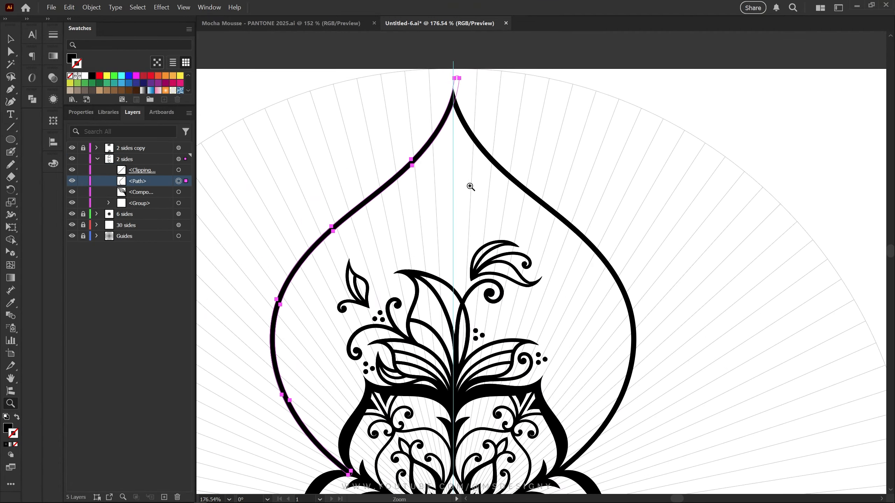
# - Draw a stem with a smaller Blob Brush, rising from the tall leaf along the vertical guide and curling into a spiral against the arch
pyautogui.hotkey('shift', 'b')
pyautogui.press('z')
pyautogui.moveTo(391, 328)
pyautogui.mouseDown()
pyautogui.moveTo(434, 340)
pyautogui.moveTo(449, 387)
pyautogui.moveTo(412, 380)
pyautogui.mouseUp()
pyautogui.press('[')
pyautogui.hotkey('ctrl', 'z')
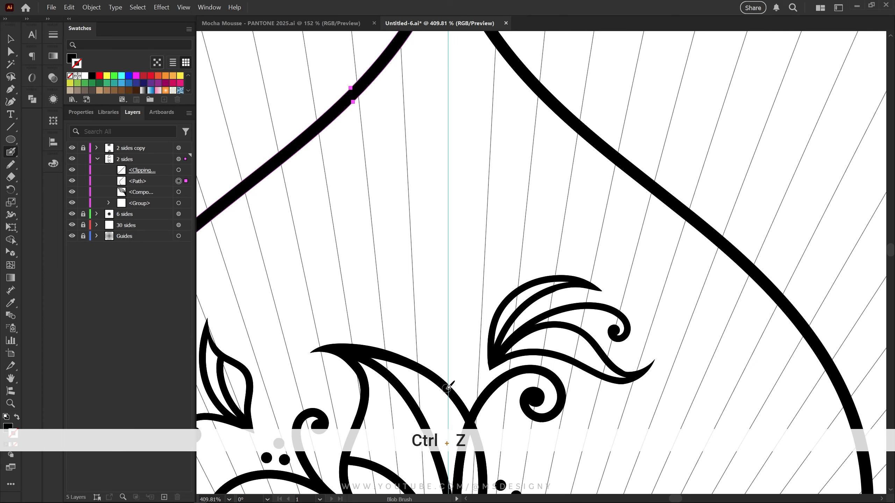
pyautogui.moveTo(433, 273)
pyautogui.mouseDown()
pyautogui.moveTo(374, 187)
pyautogui.moveTo(286, 170)
pyautogui.moveTo(260, 205)
pyautogui.moveTo(312, 212)
pyautogui.moveTo(285, 202)
pyautogui.mouseUp()
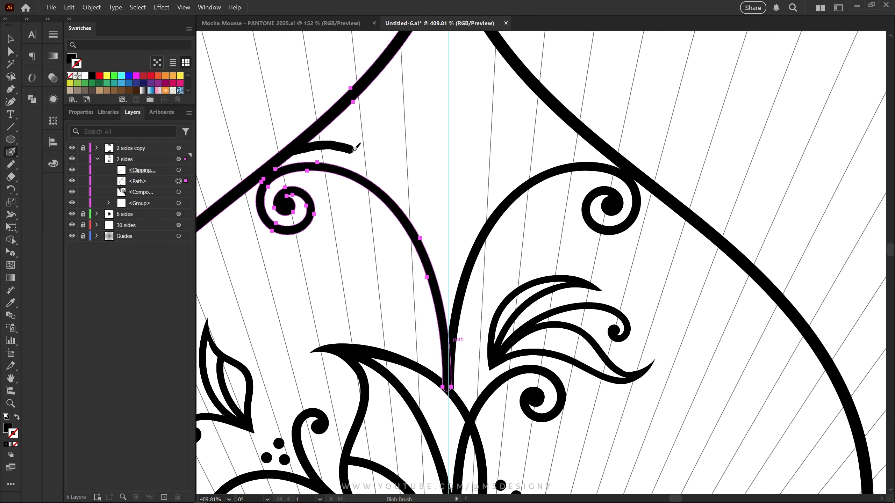
# - Add a second curved stroke above the spiral stem, joining the stem to the arch outline
pyautogui.moveTo(433, 258); pyautogui.dragTo(310, 143)
pyautogui.press('space')
pyautogui.moveTo(414, 165); pyautogui.dragTo(439, 200)
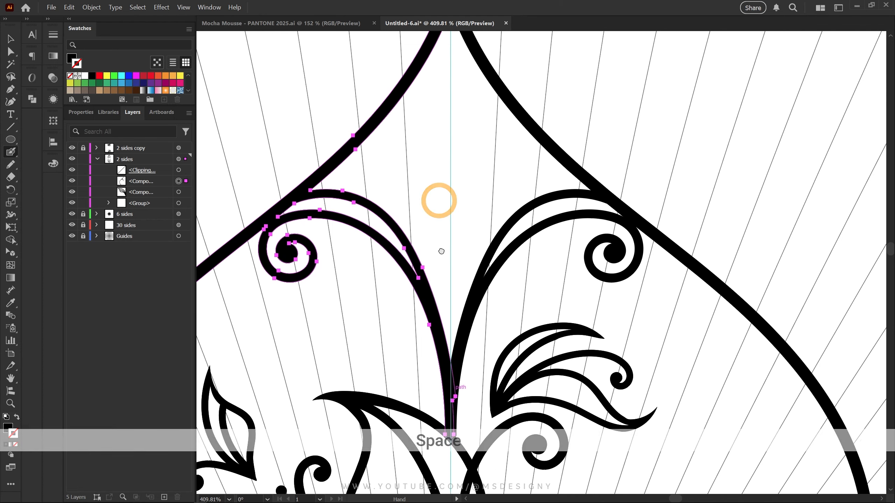
# - Delete the inner contour between the two curved stem strokes to turn them into one solid band
pyautogui.press('Delete')
pyautogui.press('Delete')
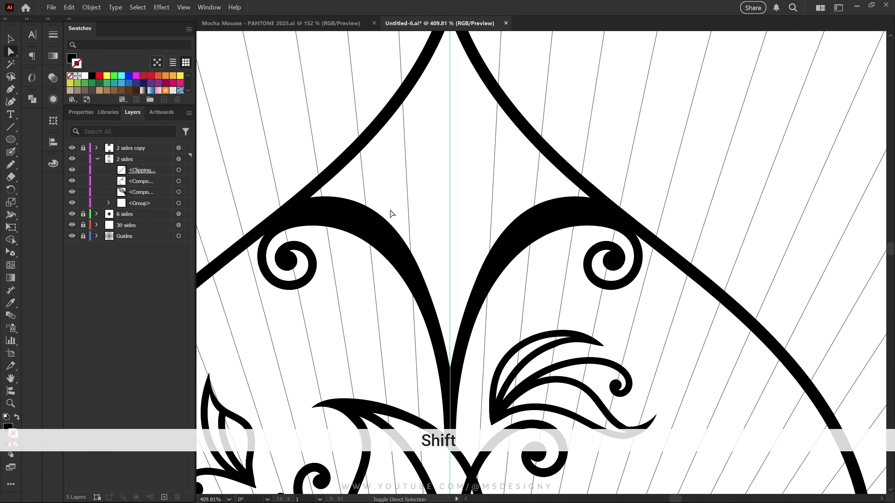
# - Draw a thick curved band with the Blob Brush above the spiral stem, running from the vertical guide to the arch outline
pyautogui.hotkey('shift', 'b')
pyautogui.press('space')
pyautogui.moveTo(414, 156); pyautogui.dragTo(402, 204)
pyautogui.moveTo(438, 347)
pyautogui.mouseDown()
pyautogui.moveTo(402, 207)
pyautogui.moveTo(361, 180)
pyautogui.mouseUp()
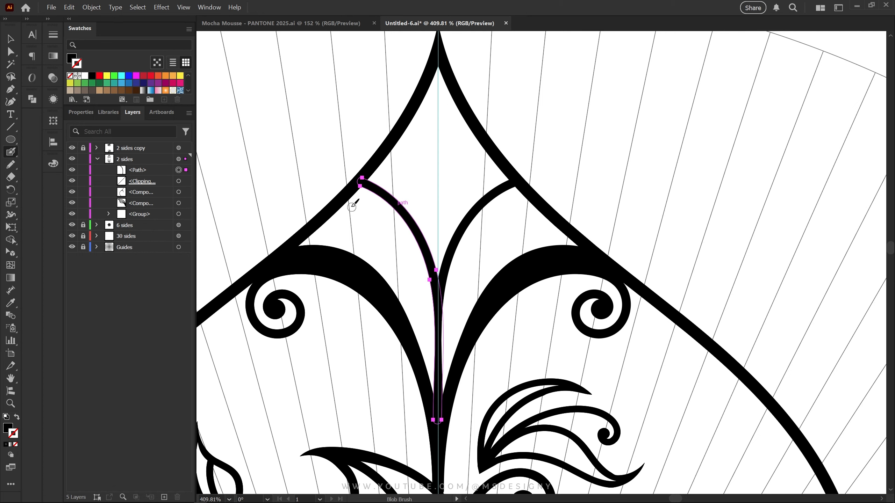
pyautogui.hotkey('ctrl', 'z')
pyautogui.moveTo(438, 420)
pyautogui.mouseDown()
pyautogui.moveTo(380, 209)
pyautogui.moveTo(358, 184)
pyautogui.mouseUp()
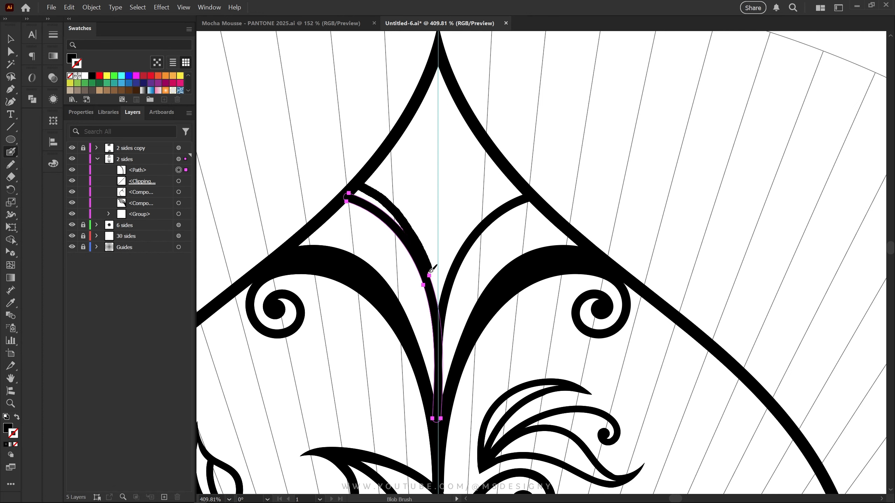
pyautogui.moveTo(438, 376); pyautogui.dragTo(373, 190)
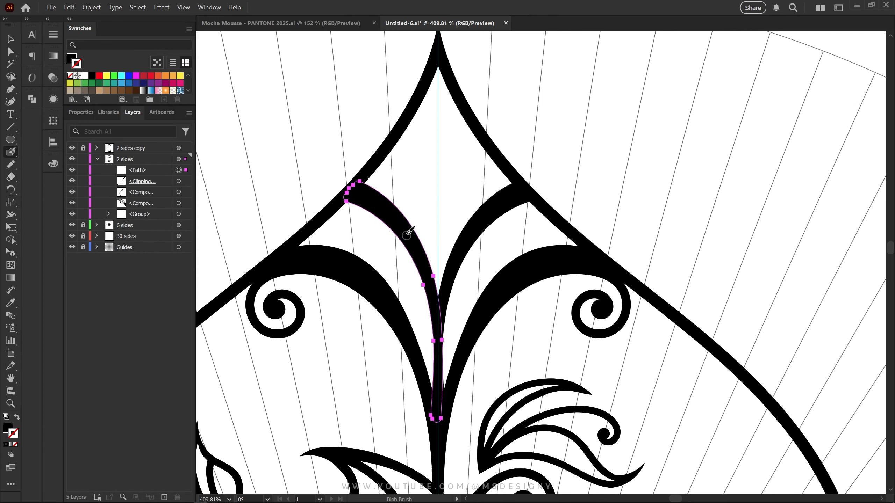
# - Draw a narrow central band along the vertical guide up to the arch tip and delete its inner contours to make it solid
pyautogui.moveTo(438, 239)
pyautogui.mouseDown()
pyautogui.moveTo(408, 120)
pyautogui.moveTo(439, 225)
pyautogui.mouseUp()
pyautogui.press('a')
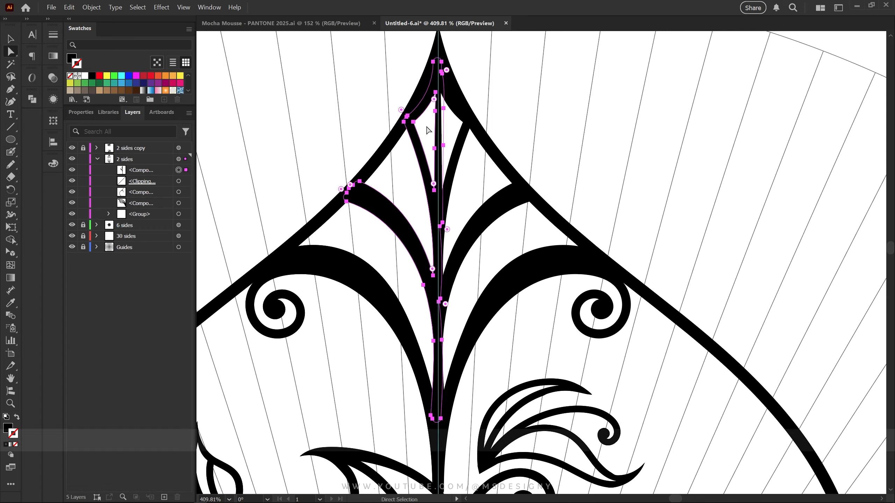
pyautogui.click(420, 117)
pyautogui.press('Delete')
pyautogui.press('Delete')
# - Draw a closed tapered curve with the Pen between the spiral stem's band and the band above it, starting from the arch outline
pyautogui.press('p')
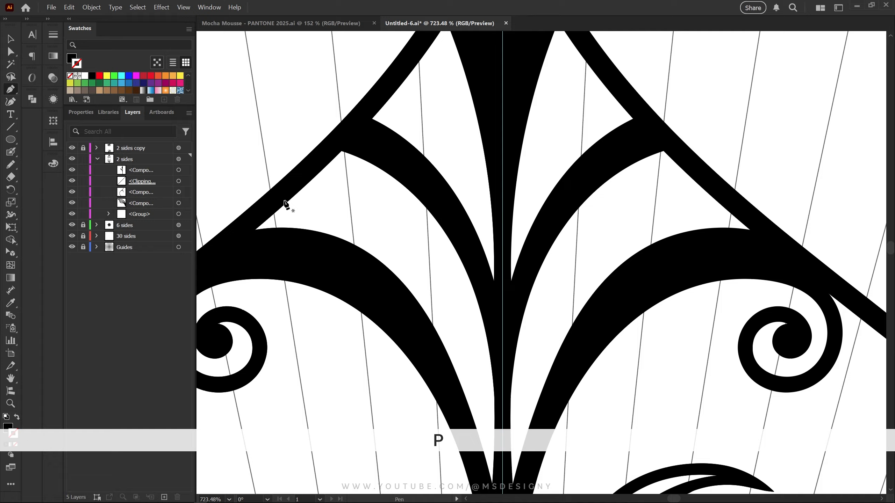
pyautogui.click(276, 204)
pyautogui.moveTo(381, 235); pyautogui.dragTo(430, 272)
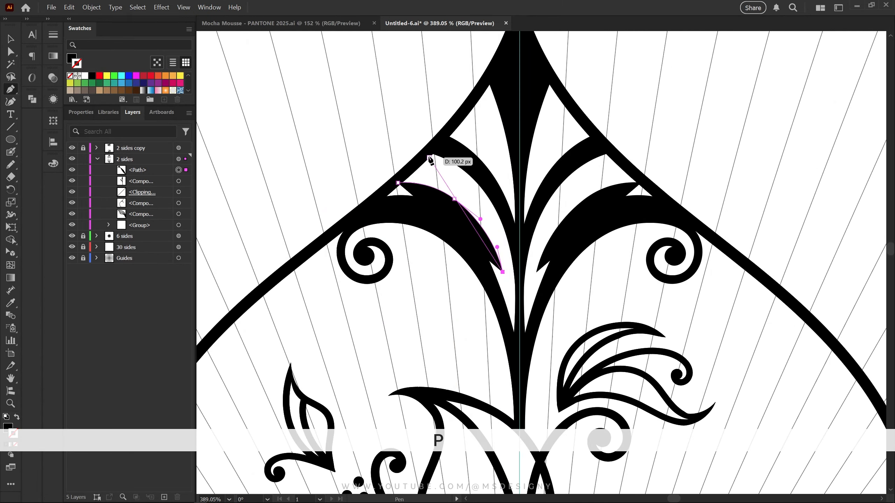
pyautogui.moveTo(420, 163); pyautogui.dragTo(340, 127)
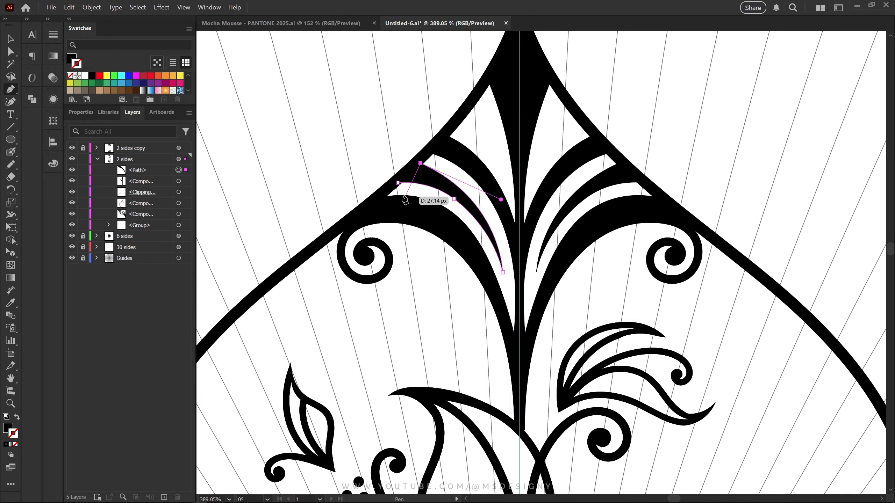
pyautogui.click(398, 183)
pyautogui.hotkey('ctrl', 'shift', 'a')
# - Draw another closed tapered shape with the Pen from the arch outline, between the upper curved band and the central band
pyautogui.press('p')
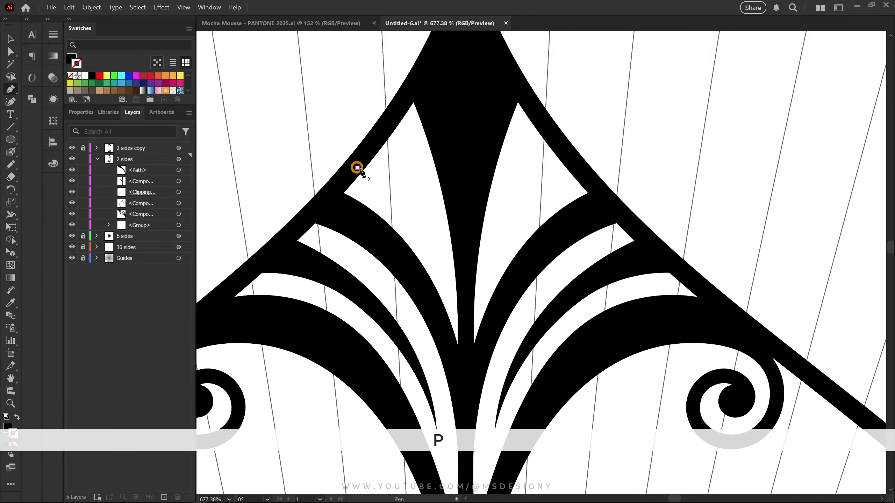
pyautogui.click(357, 168)
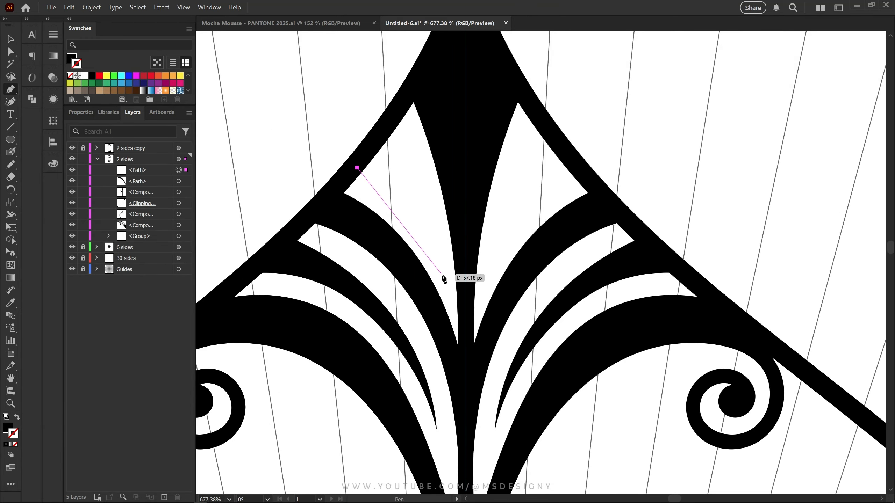
pyautogui.moveTo(460, 355); pyautogui.dragTo(461, 336)
pyautogui.hotkey('ctrl', 'z')
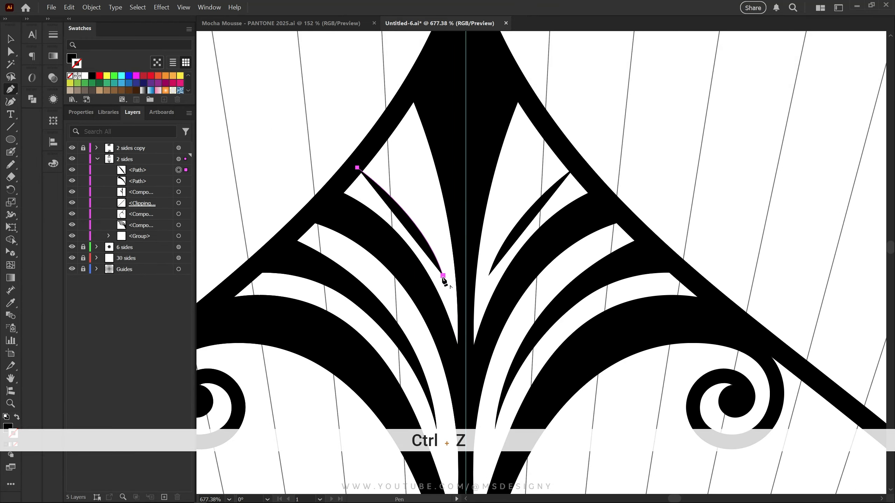
pyautogui.moveTo(391, 123); pyautogui.dragTo(373, 118)
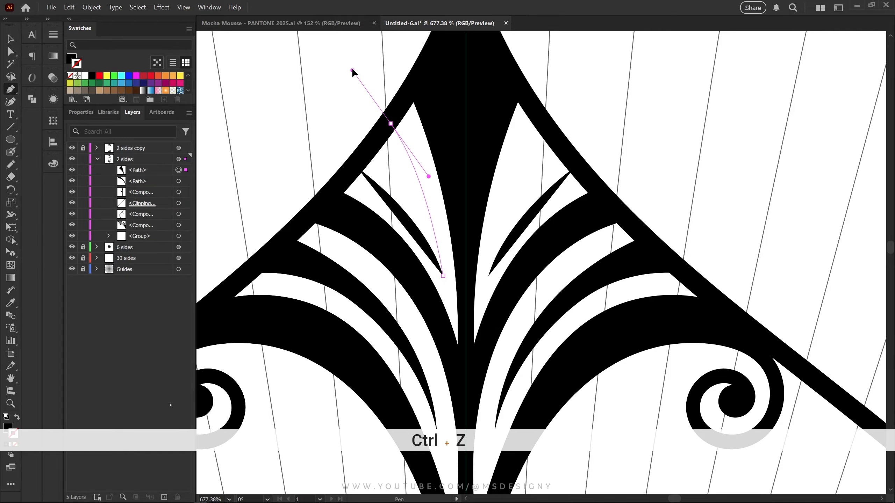
pyautogui.moveTo(352, 71); pyautogui.dragTo(344, 78)
pyautogui.click(357, 168)
# - Lock and collapse the 2 sides layer, and unlock the 2 sides copy layer as the active one
pyautogui.press('z')
pyautogui.moveTo(489, 251); pyautogui.dragTo(354, 262)
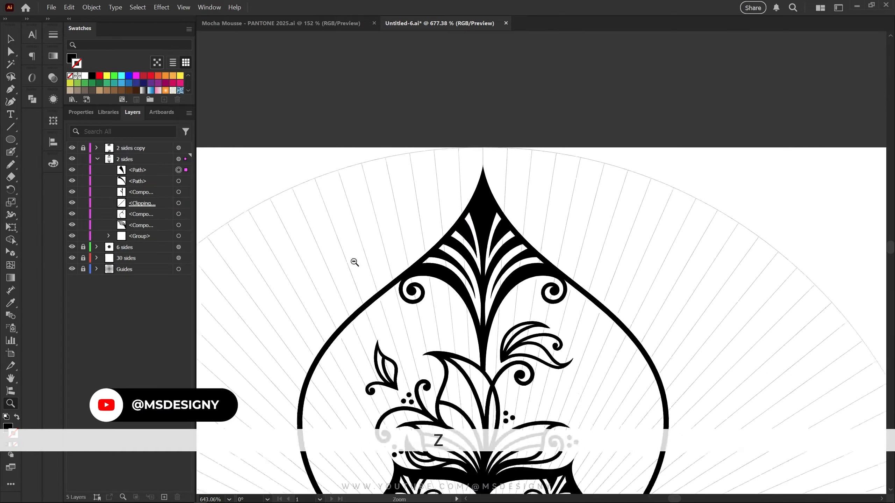
pyautogui.press('space')
pyautogui.moveTo(414, 297); pyautogui.dragTo(393, 152)
pyautogui.moveTo(493, 218); pyautogui.dragTo(606, 222)
pyautogui.press('space')
pyautogui.moveTo(446, 193); pyautogui.dragTo(511, 264)
pyautogui.press('v')
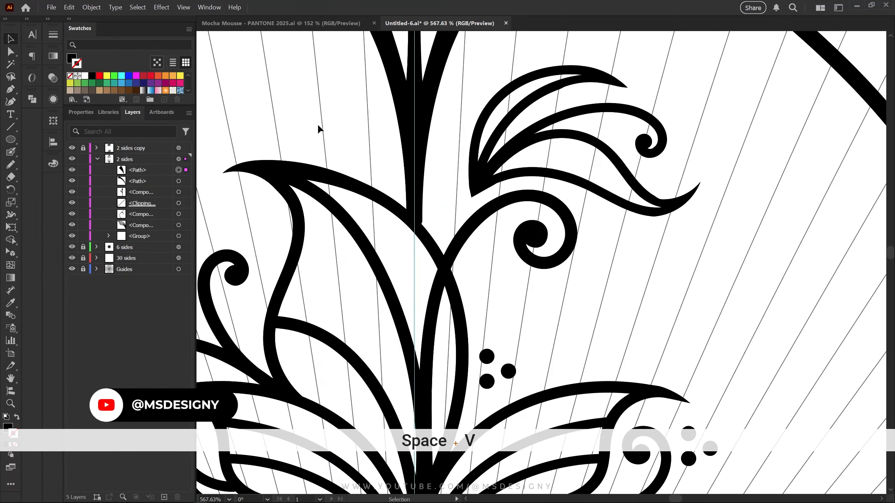
pyautogui.click(83, 159)
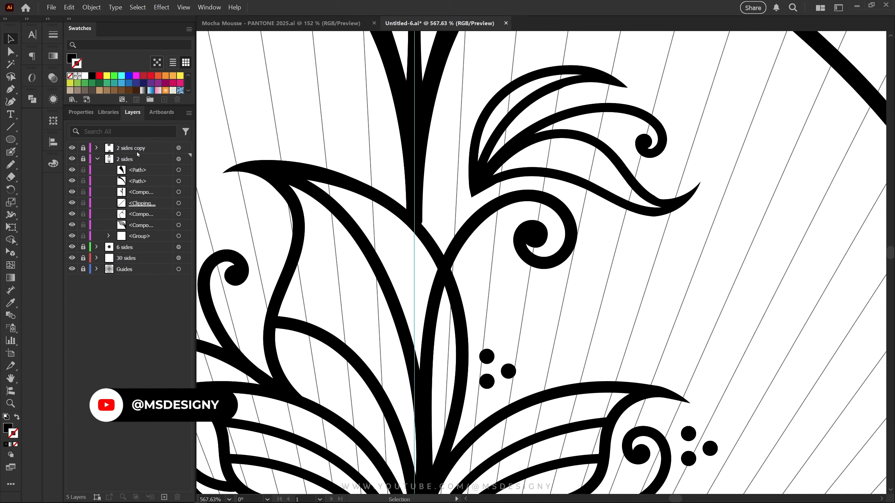
pyautogui.click(97, 159)
pyautogui.click(96, 148)
pyautogui.click(96, 148)
pyautogui.click(83, 148)
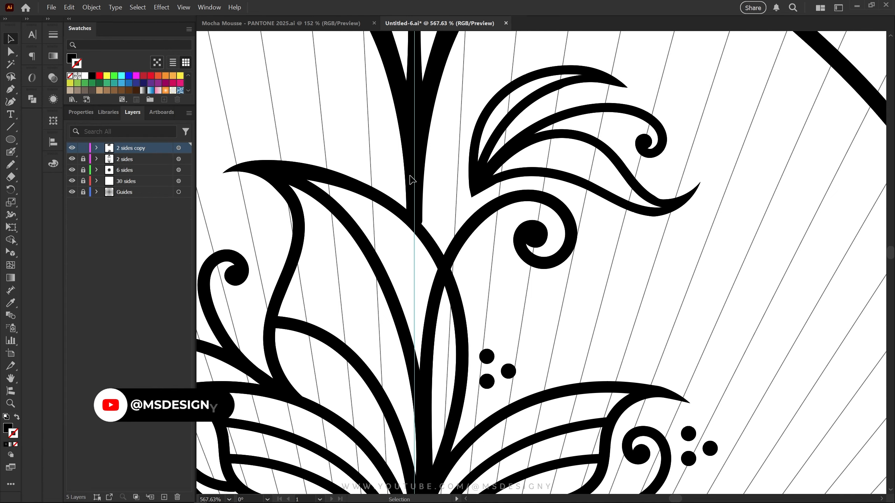
# - Move the leaf spray slightly up and away from the large curl beside the tall leaf
pyautogui.hotkey('shift', 'b')
pyautogui.press('v')
pyautogui.click(476, 188)
pyautogui.moveTo(476, 188); pyautogui.dragTo(491, 174)
pyautogui.click(446, 197)
# - Paste a copy of the three-dot cluster between the central stem and the curl, and rotate it
pyautogui.press('z')
pyautogui.click(451, 208)
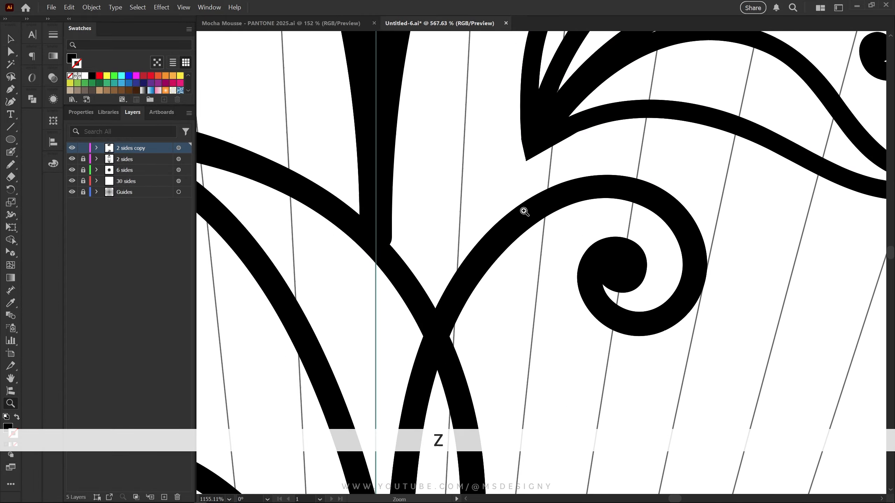
pyautogui.hotkey('ctrl', 'v')
pyautogui.moveTo(521, 238); pyautogui.dragTo(440, 166)
pyautogui.press('r')
pyautogui.moveTo(462, 122); pyautogui.dragTo(353, 156)
pyautogui.press('v')
# - Nudge the central stem's lower end anchor in the 2 sides layer down into the tall leaf's outline
pyautogui.press('z')
pyautogui.press('space')
pyautogui.moveTo(466, 133); pyautogui.dragTo(575, 256)
pyautogui.press('a')
pyautogui.click(437, 236)
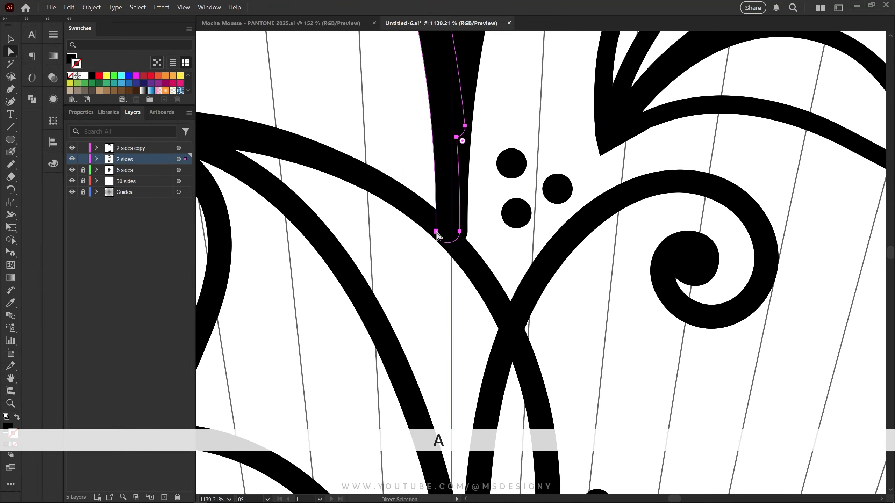
pyautogui.scroll(5, 440, 243)
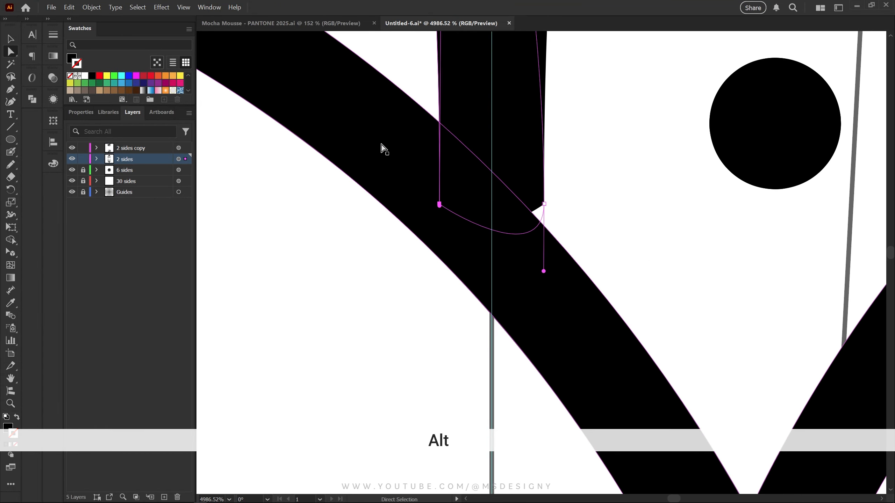
pyautogui.press('Down')
pyautogui.press('Down')
# - Lock the 2 sides layer, activate 2 sides copy, and move the leaf spray above the curl closer to the central stem
pyautogui.press('z')
pyautogui.moveTo(585, 226); pyautogui.dragTo(362, 176)
pyautogui.click(84, 159)
pyautogui.click(141, 148)
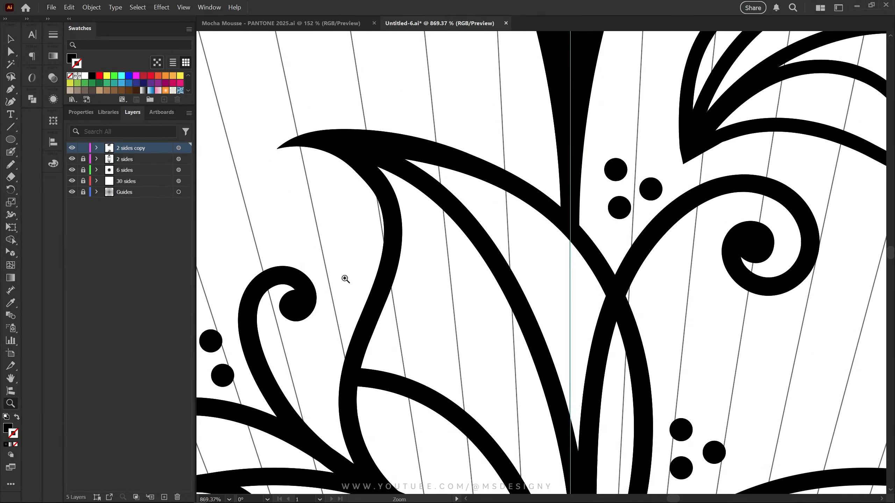
pyautogui.press('z')
pyautogui.moveTo(500, 146); pyautogui.dragTo(419, 190)
pyautogui.press('v')
pyautogui.click(478, 218)
pyautogui.moveTo(470, 218); pyautogui.dragTo(458, 212)
pyautogui.click(547, 281)
# - Lock the 2 sides copy layer, and unlock and activate the 2 sides layer
pyautogui.press('z')
pyautogui.moveTo(550, 283); pyautogui.dragTo(423, 225)
pyautogui.moveTo(507, 296); pyautogui.dragTo(582, 293)
pyautogui.click(84, 148)
pyautogui.click(83, 159)
pyautogui.click(136, 160)
# - Draw a thick curved band with the Blob Brush between the lower arch outline and the inner shape, and shift it slightly up
pyautogui.moveTo(304, 402); pyautogui.dragTo(363, 240)
pyautogui.moveTo(275, 196); pyautogui.dragTo(265, 194)
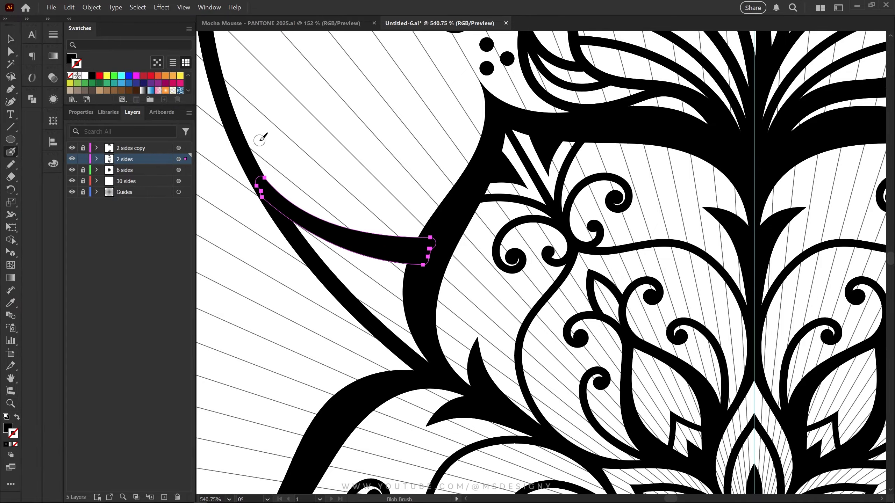
pyautogui.press('z')
pyautogui.moveTo(359, 154); pyautogui.dragTo(453, 305)
pyautogui.press('v')
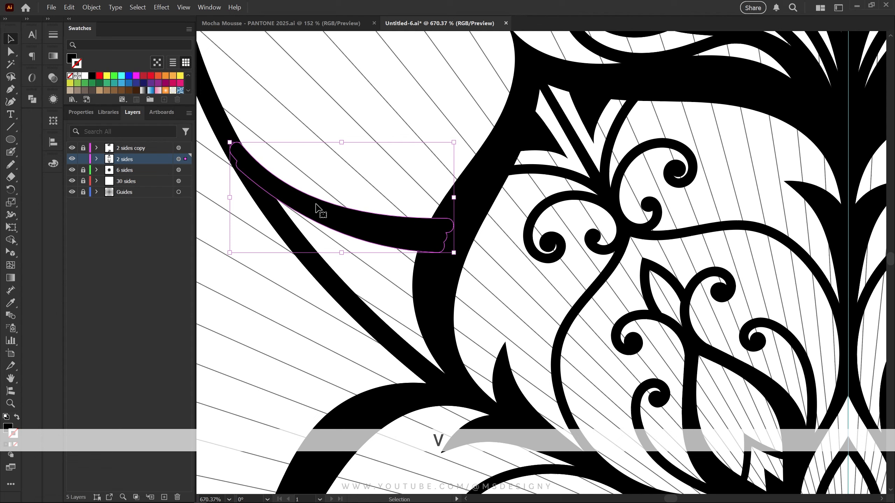
pyautogui.moveTo(316, 205); pyautogui.dragTo(309, 194)
# - Draw a closed pointed shape with the Pen below the thick band, extending from the inner shape towards the arch outline
pyautogui.press('p')
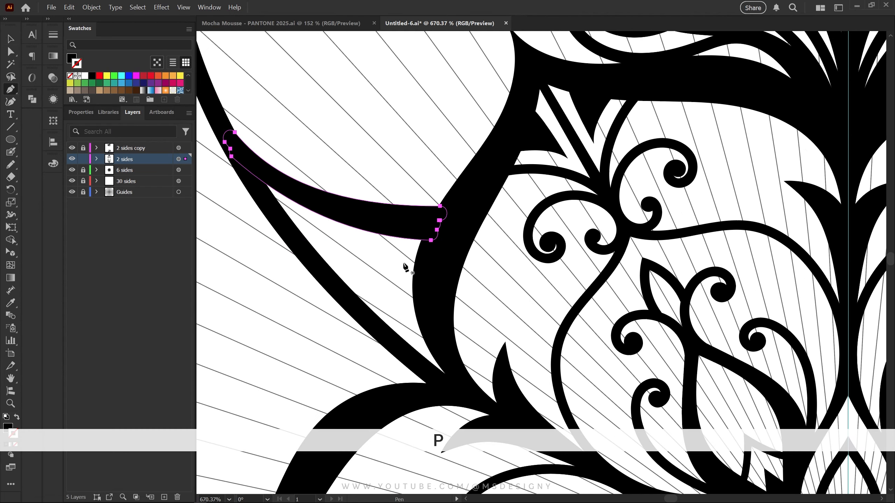
pyautogui.click(422, 269)
pyautogui.moveTo(314, 226); pyautogui.dragTo(281, 193)
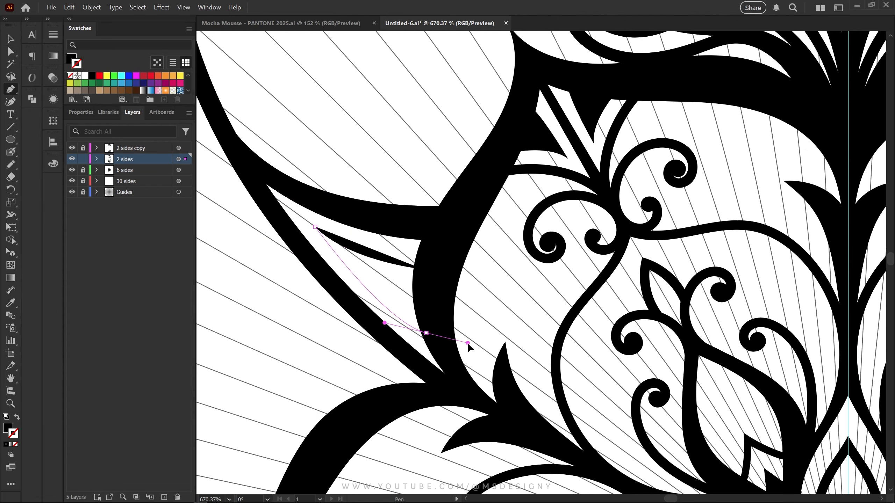
pyautogui.moveTo(468, 344); pyautogui.dragTo(483, 370)
pyautogui.click(422, 269)
pyautogui.hotkey('ctrl', 'shift', 'a')
# - Lock the 2 sides layer, and activate and unlock the 2 sides copy layer
pyautogui.press('z')
pyautogui.moveTo(495, 280); pyautogui.dragTo(402, 264)
pyautogui.click(84, 159)
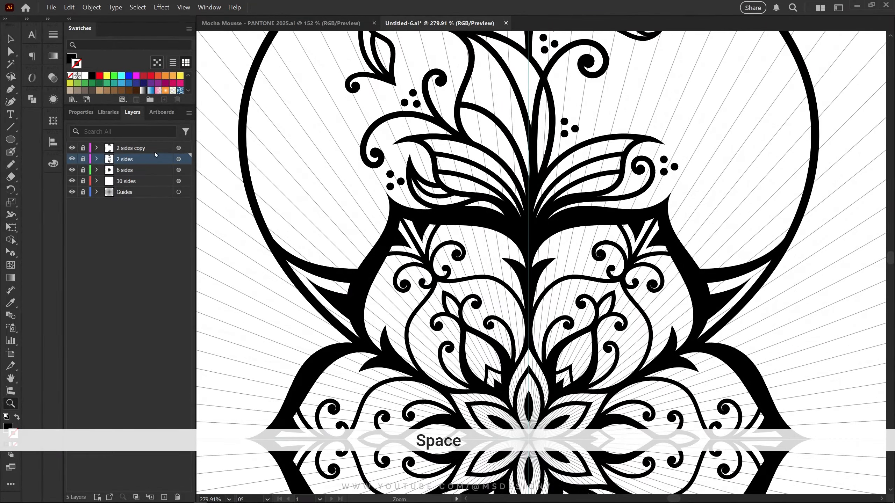
pyautogui.click(131, 148)
pyautogui.click(83, 148)
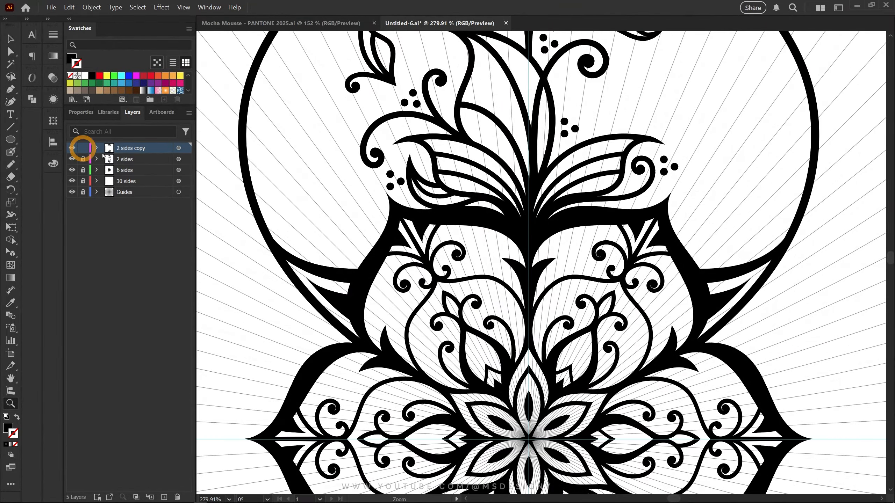
# - Draw a spiral scroll and a taller curling stem with the Blob Brush, both growing from the arch's lower outline
pyautogui.hotkey('shift', 'b')
pyautogui.moveTo(285, 255)
pyautogui.mouseDown()
pyautogui.moveTo(310, 283)
pyautogui.moveTo(288, 227)
pyautogui.moveTo(313, 240)
pyautogui.mouseUp()
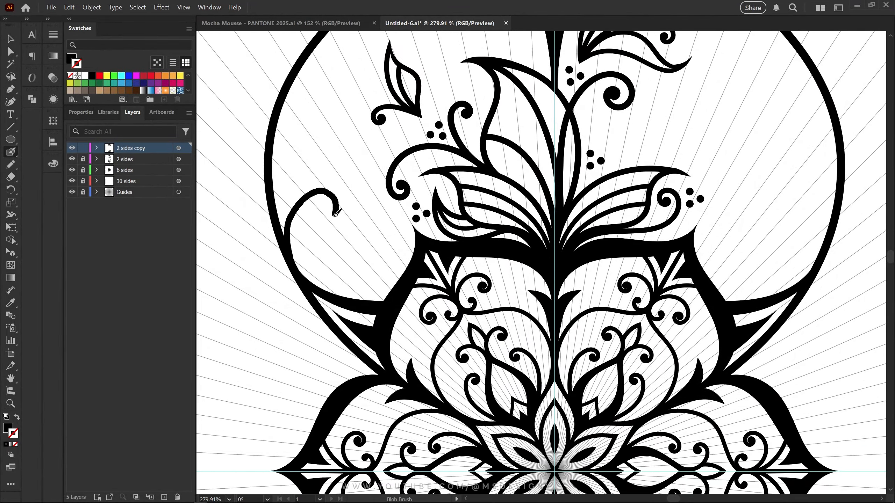
pyautogui.hotkey('ctrl', 'z')
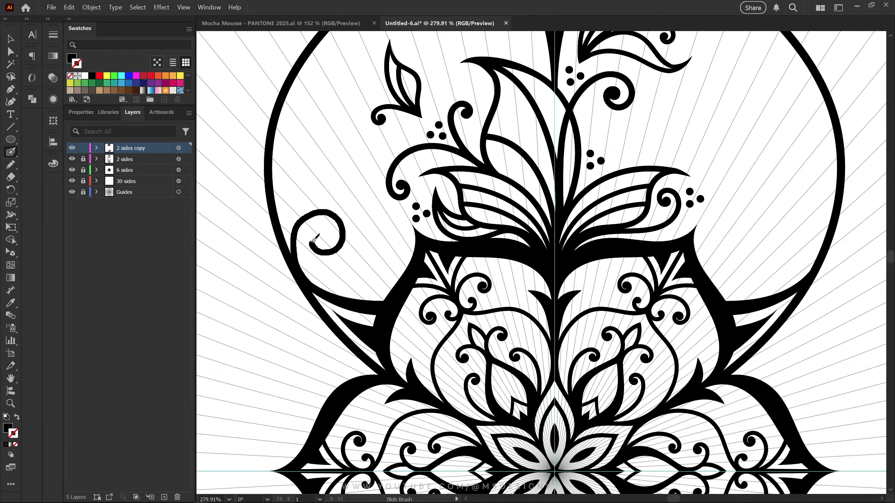
pyautogui.hotkey('shift', 'b')
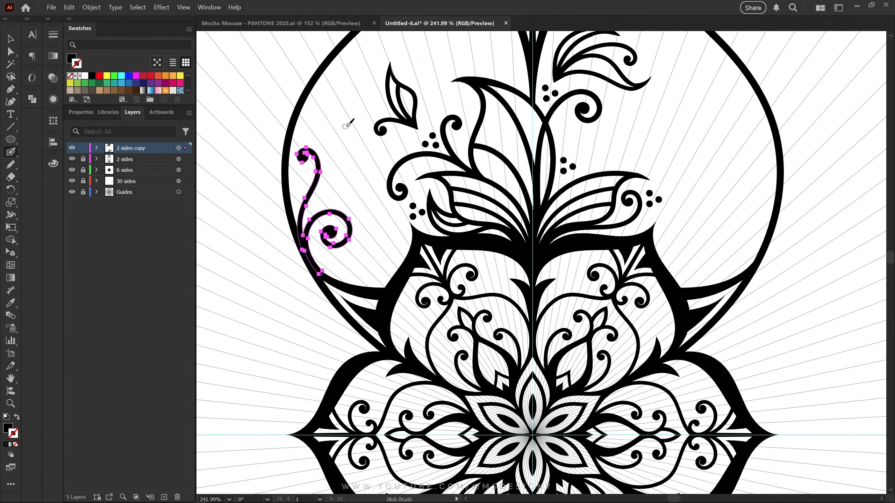
pyautogui.hotkey('ctrl', 'z')
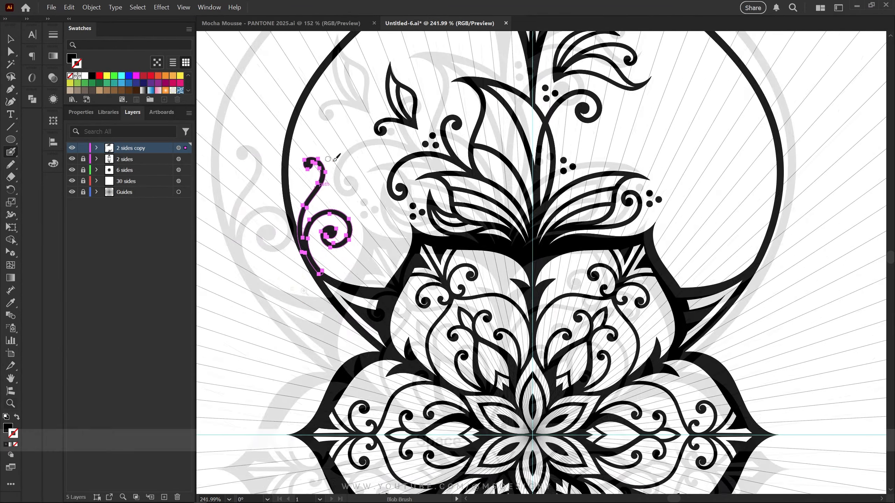
# - Move the new scrolls slightly so that their base sits on the arch outline
pyautogui.press('space')
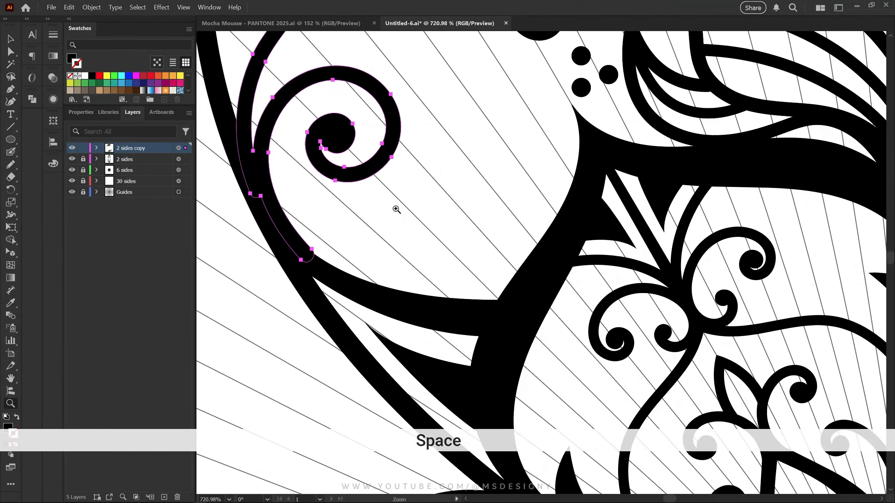
pyautogui.press('v')
pyautogui.moveTo(280, 218); pyautogui.dragTo(274, 215)
# - Draw a closed pointed shape with the Pen from the inner shape's edge toward the left spiral scroll, above the curved band
pyautogui.press('space')
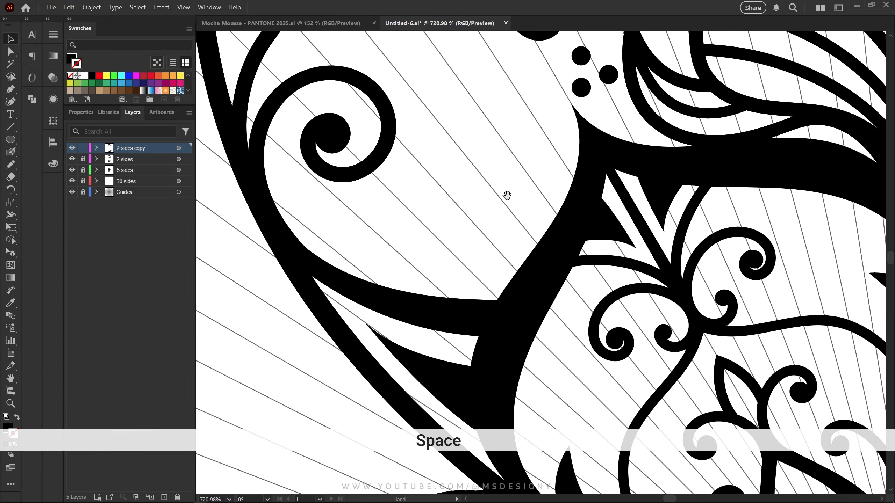
pyautogui.moveTo(506, 194); pyautogui.dragTo(410, 258)
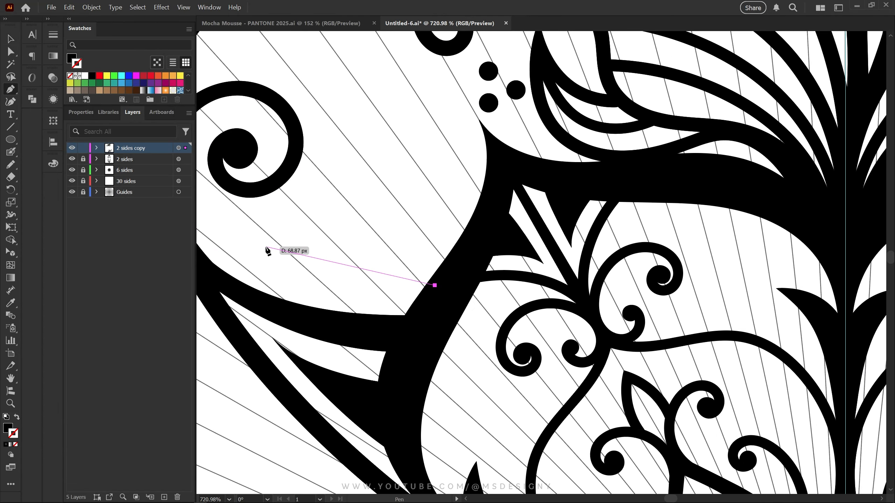
pyautogui.press('space')
pyautogui.moveTo(245, 259); pyautogui.dragTo(492, 259)
pyautogui.moveTo(490, 243); pyautogui.dragTo(599, 306)
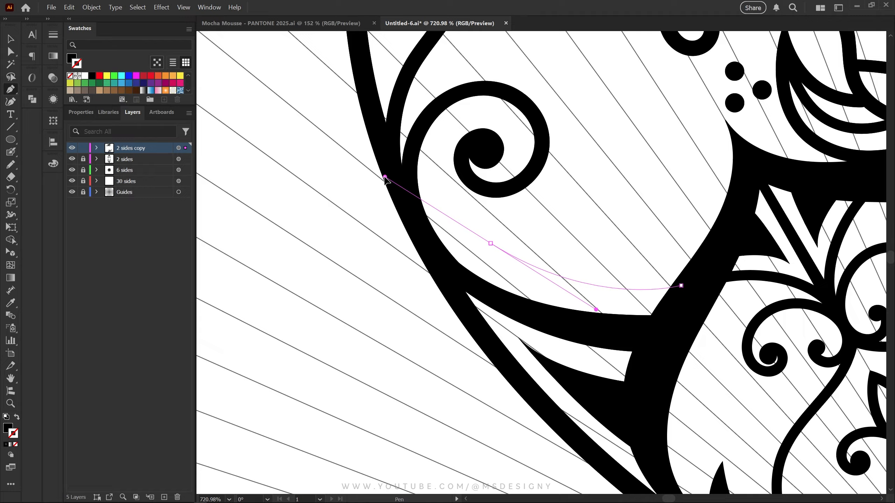
pyautogui.moveTo(702, 249); pyautogui.dragTo(776, 203)
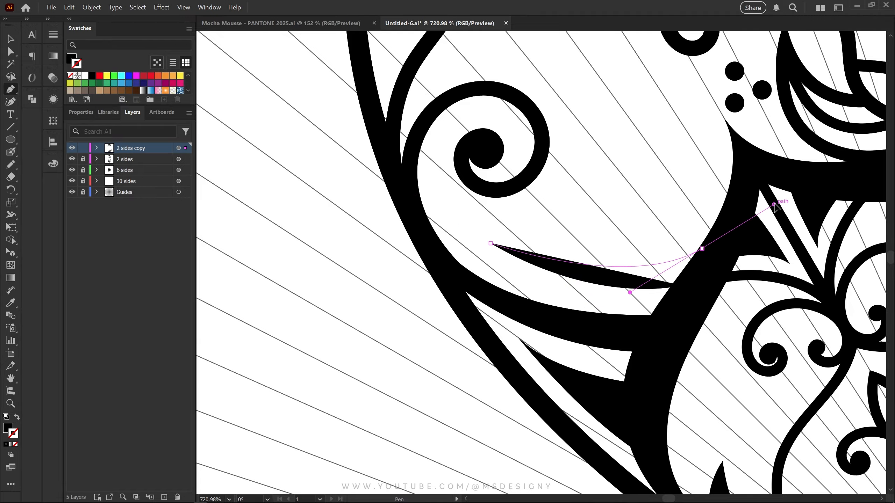
pyautogui.click(702, 249)
pyautogui.click(681, 286)
# - Move the new pointed shape slightly upward and refine its curved edge with the Anchor Point tool
pyautogui.press('space')
pyautogui.press('z')
pyautogui.moveTo(882, 261); pyautogui.dragTo(616, 237)
pyautogui.press('space')
pyautogui.moveTo(420, 240); pyautogui.dragTo(467, 252)
pyautogui.press('v')
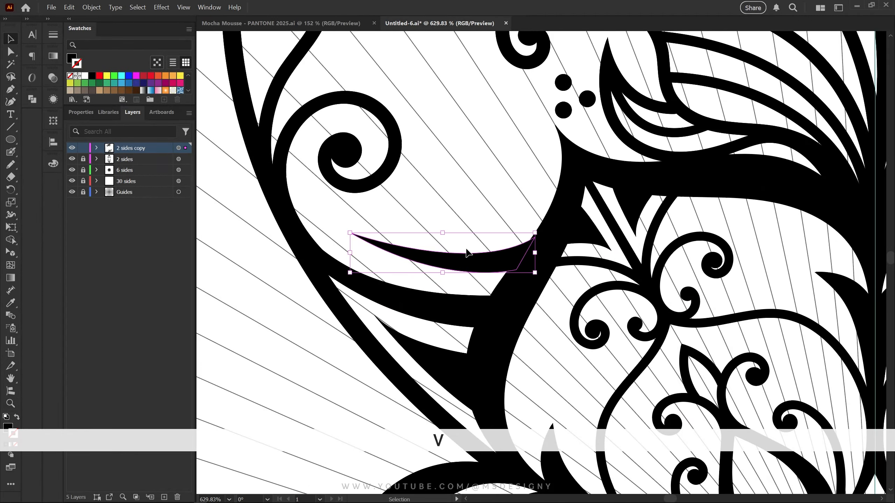
pyautogui.moveTo(418, 227); pyautogui.dragTo(419, 226)
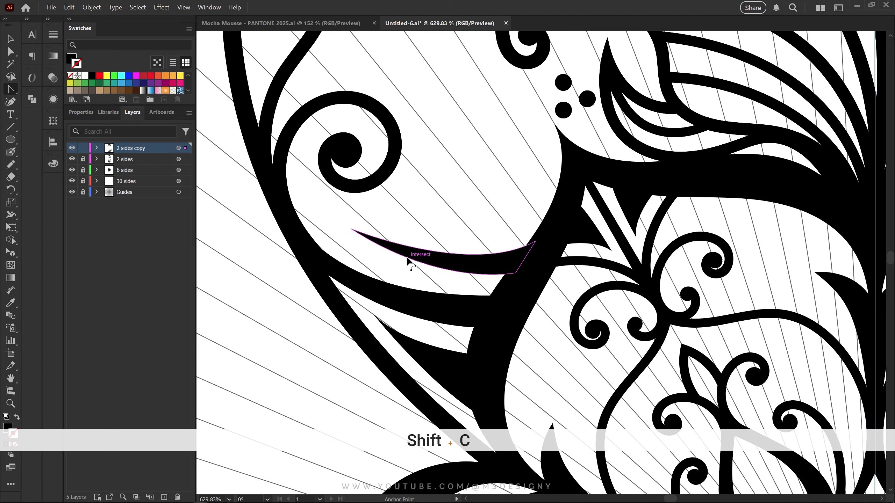
pyautogui.moveTo(407, 258); pyautogui.dragTo(408, 260)
pyautogui.click(429, 220)
# - Draw a large spiral scroll with the Blob Brush on the arch's right side, its stem sweeping from the inner shape along the outline
pyautogui.press('space')
pyautogui.moveTo(658, 258); pyautogui.dragTo(441, 260)
pyautogui.moveTo(844, 271)
pyautogui.mouseDown()
pyautogui.moveTo(303, 252)
pyautogui.moveTo(326, 321)
pyautogui.mouseUp()
pyautogui.hotkey('shift', 'b')
pyautogui.moveTo(299, 320)
pyautogui.mouseDown()
pyautogui.moveTo(371, 333)
pyautogui.moveTo(562, 212)
pyautogui.moveTo(488, 183)
pyautogui.mouseUp()
pyautogui.hotkey('ctrl', 'z')
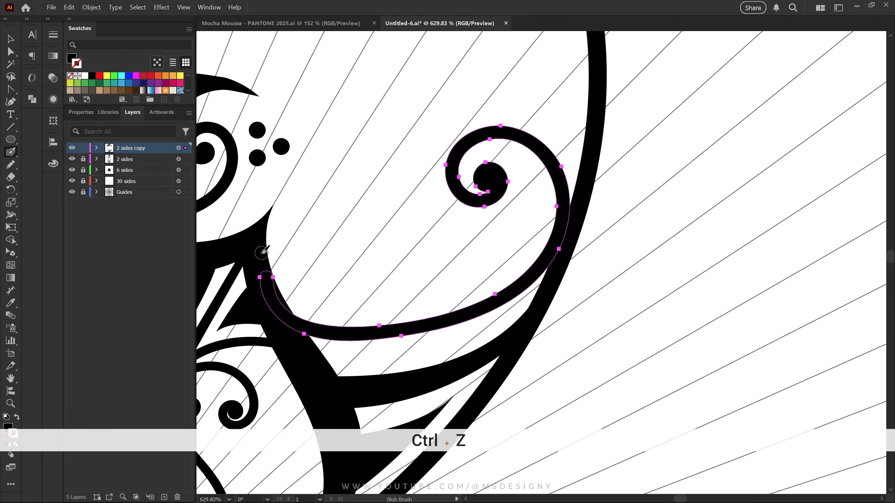
pyautogui.hotkey('ctrl', 'z')
pyautogui.moveTo(502, 141)
pyautogui.mouseDown()
pyautogui.moveTo(547, 208)
pyautogui.moveTo(421, 291)
pyautogui.mouseUp()
pyautogui.hotkey('ctrl', 'z')
pyautogui.moveTo(540, 159)
pyautogui.mouseDown()
pyautogui.moveTo(454, 293)
pyautogui.moveTo(259, 263)
pyautogui.mouseUp()
# - Make the right scroll's lower stem solid by deleting the inner path enclosed by its strokes
pyautogui.press('a')
pyautogui.click(326, 319)
pyautogui.press('Delete')
pyautogui.press('Delete')
# - Thicken the inner edge of the right scroll's upper curve with the Blob Brush so the stem tapers gradually into the spiral
pyautogui.press('z')
pyautogui.moveTo(523, 234)
pyautogui.mouseDown()
pyautogui.moveTo(326, 233)
pyautogui.moveTo(578, 211)
pyautogui.mouseUp()
pyautogui.hotkey('shift', 'b')
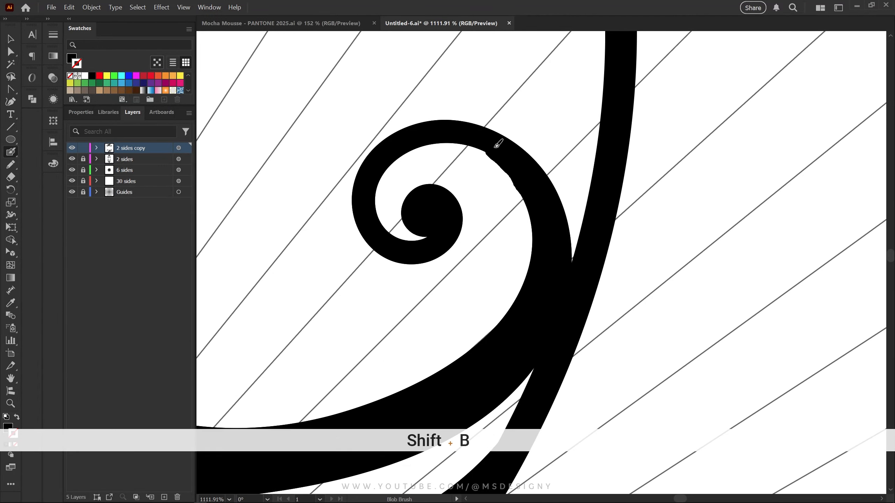
pyautogui.moveTo(498, 144)
pyautogui.mouseDown()
pyautogui.moveTo(522, 191)
pyautogui.moveTo(569, 110)
pyautogui.mouseUp()
pyautogui.press('z')
pyautogui.hotkey('shift', 'e')
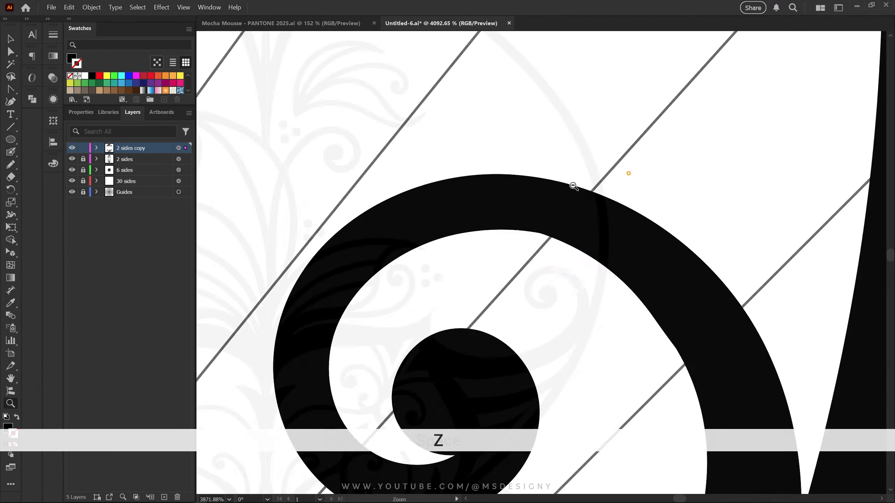
pyautogui.moveTo(574, 186); pyautogui.dragTo(431, 240)
# - Undo the last stroke and draw a taller S-shaped stem with a curled tip above the right spiral scroll
pyautogui.press('space')
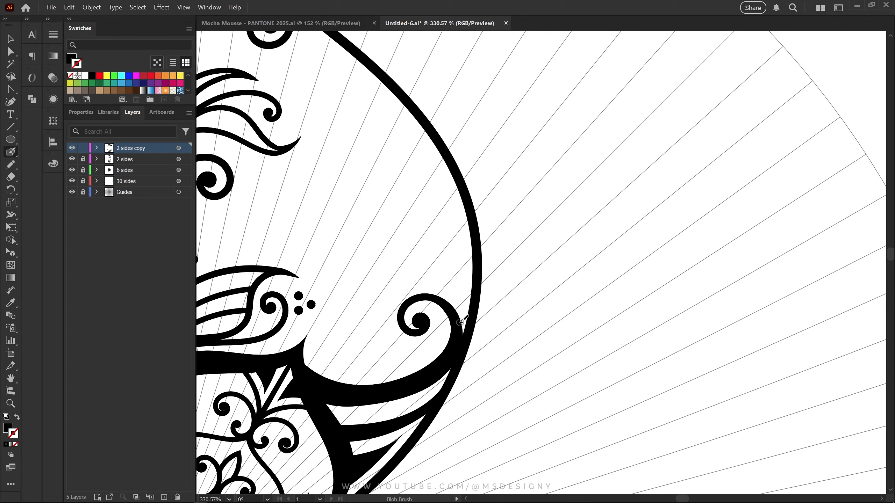
pyautogui.hotkey('ctrl', 'z')
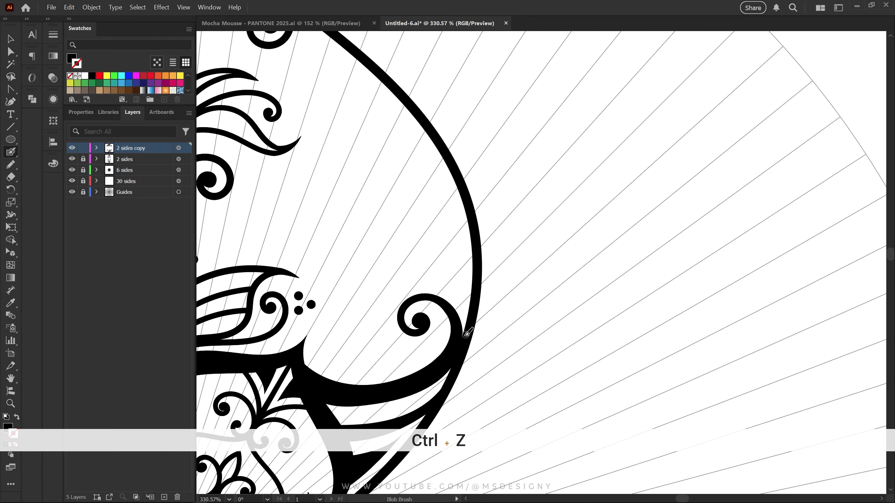
pyautogui.moveTo(403, 208)
pyautogui.mouseDown()
pyautogui.moveTo(413, 224)
pyautogui.moveTo(535, 232)
pyautogui.mouseUp()
pyautogui.press('z')
pyautogui.hotkey('ctrl', 'shift', 'a')
# - Paint a solid curved leaf between the S-shaped stem and the arch's right outline
pyautogui.press('b')
pyautogui.moveTo(475, 331)
pyautogui.mouseDown()
pyautogui.moveTo(433, 278)
pyautogui.moveTo(400, 161)
pyautogui.moveTo(464, 340)
pyautogui.moveTo(453, 413)
pyautogui.mouseUp()
pyautogui.moveTo(459, 247); pyautogui.dragTo(467, 287)
pyautogui.press('z')
pyautogui.moveTo(412, 190)
pyautogui.mouseDown()
pyautogui.moveTo(463, 214)
pyautogui.moveTo(447, 206)
pyautogui.mouseUp()
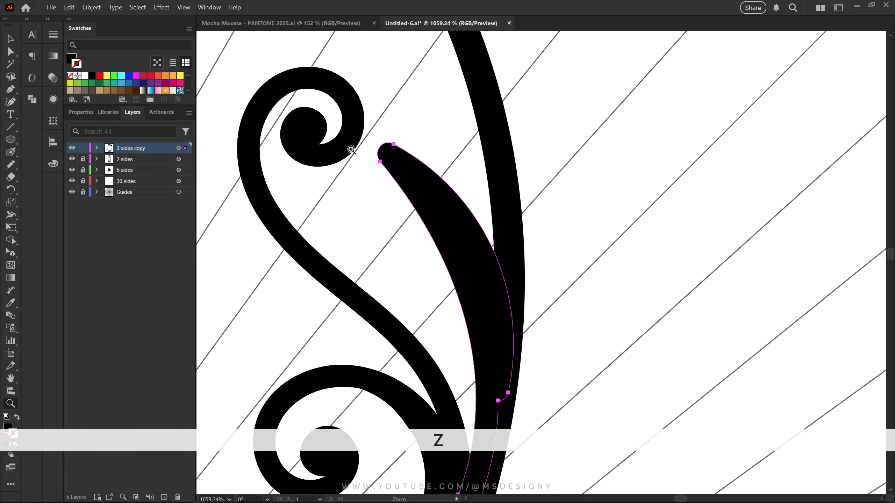
# - Trim the leaf's outer edge with the Eraser to give it a sharp tip, undoing and repeating the cut
pyautogui.moveTo(354, 130); pyautogui.dragTo(471, 211)
pyautogui.moveTo(525, 308); pyautogui.dragTo(531, 392)
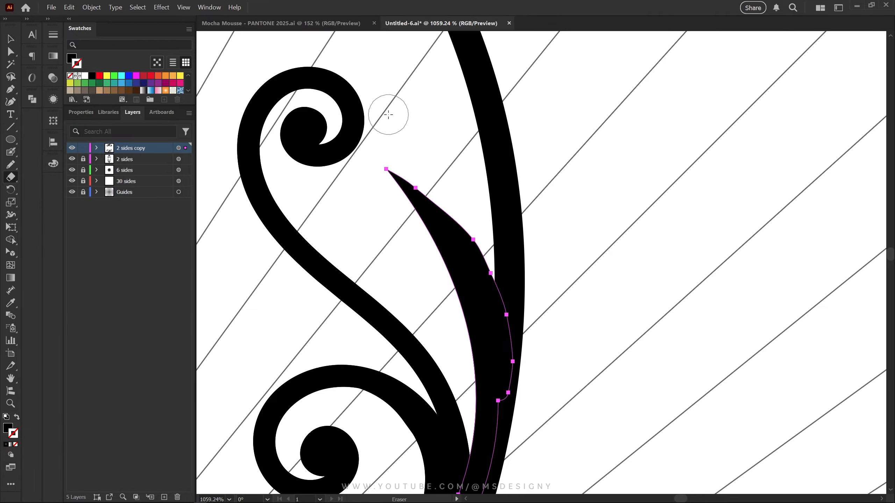
pyautogui.hotkey('ctrl', 'z')
pyautogui.moveTo(381, 131)
pyautogui.mouseDown()
pyautogui.moveTo(469, 220)
pyautogui.moveTo(521, 396)
pyautogui.mouseUp()
# - Add small solid dots with the Ellipse tool around the scrolls on the arch's right side
pyautogui.press('z')
pyautogui.moveTo(593, 220)
pyautogui.mouseDown()
pyautogui.moveTo(369, 256)
pyautogui.moveTo(506, 200)
pyautogui.mouseUp()
pyautogui.moveTo(449, 244); pyautogui.dragTo(503, 172)
pyautogui.press('l')
pyautogui.moveTo(526, 204); pyautogui.dragTo(544, 223)
pyautogui.moveTo(485, 285); pyautogui.dragTo(503, 303)
pyautogui.moveTo(525, 313); pyautogui.dragTo(513, 220)
pyautogui.moveTo(517, 329); pyautogui.dragTo(536, 348)
# - Add a small solid dot near the central stem and more dots beside the scrolls on the arch's left side
pyautogui.moveTo(199, 208); pyautogui.dragTo(627, 209)
pyautogui.moveTo(268, 88); pyautogui.dragTo(623, 414)
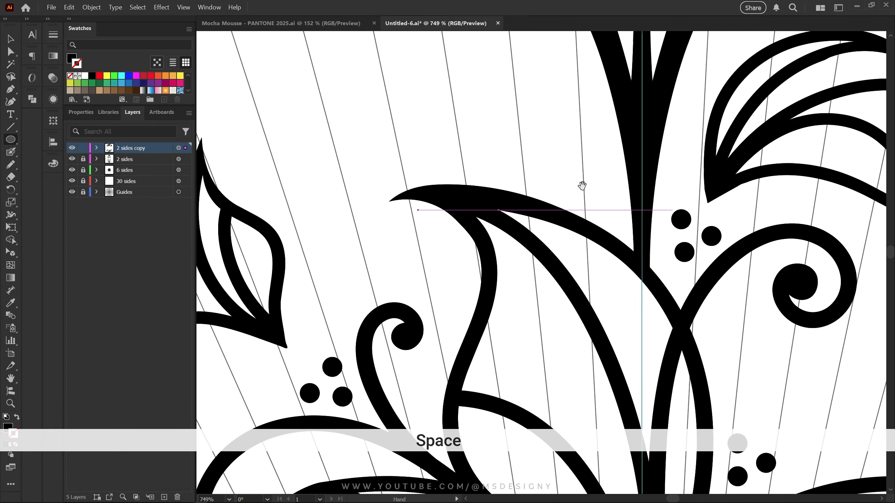
pyautogui.moveTo(581, 170); pyautogui.dragTo(601, 190)
pyautogui.moveTo(421, 246); pyautogui.dragTo(720, 128)
pyautogui.moveTo(467, 160); pyautogui.dragTo(488, 180)
pyautogui.moveTo(406, 346); pyautogui.dragTo(532, 184)
pyautogui.moveTo(344, 221); pyautogui.dragTo(363, 240)
pyautogui.moveTo(400, 285)
pyautogui.mouseDown()
pyautogui.moveTo(421, 307)
pyautogui.moveTo(374, 163)
pyautogui.mouseUp()
pyautogui.moveTo(355, 282); pyautogui.dragTo(375, 302)
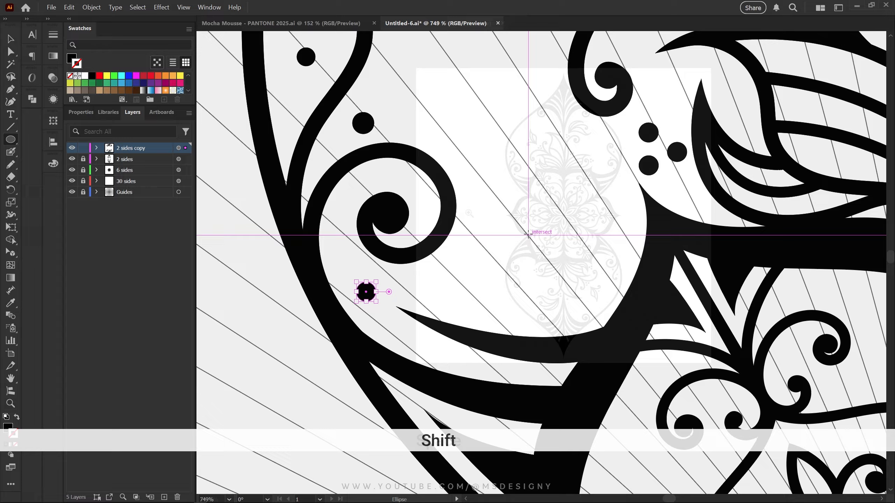
# - Unlock the 2 sides and 6 sides layers
pyautogui.moveTo(529, 197); pyautogui.dragTo(473, 177)
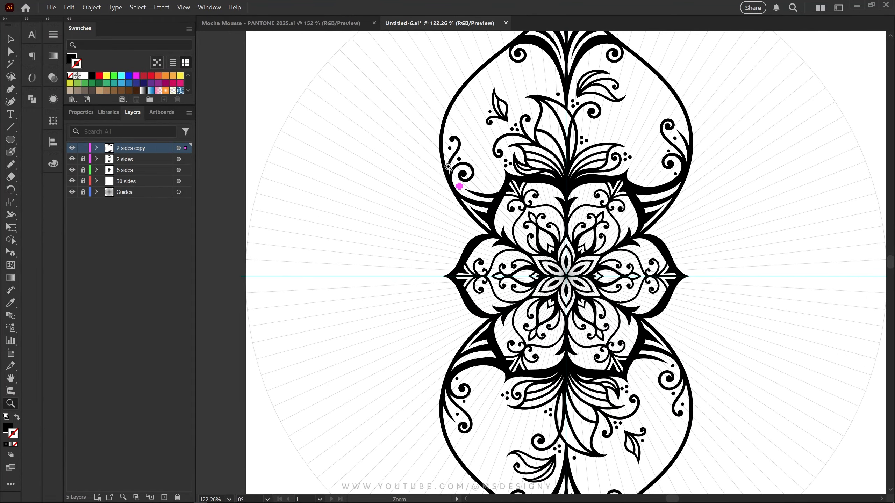
pyautogui.press('space')
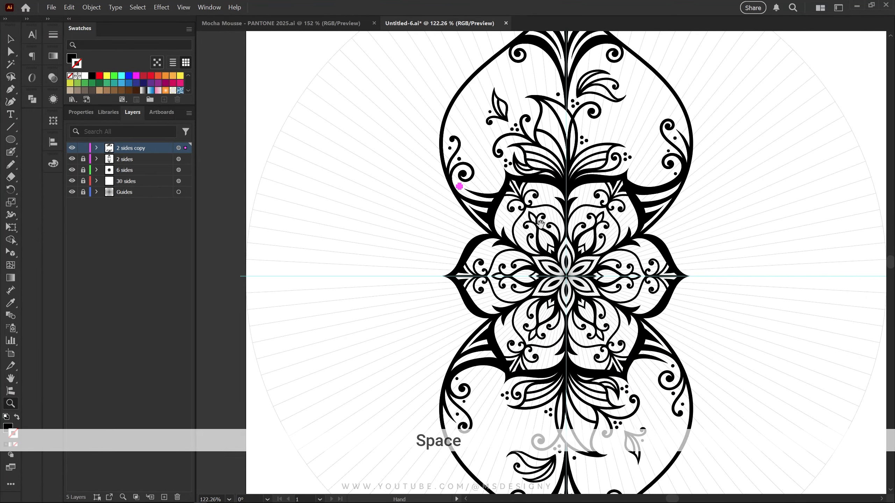
pyautogui.moveTo(539, 226); pyautogui.dragTo(395, 222)
pyautogui.press('z')
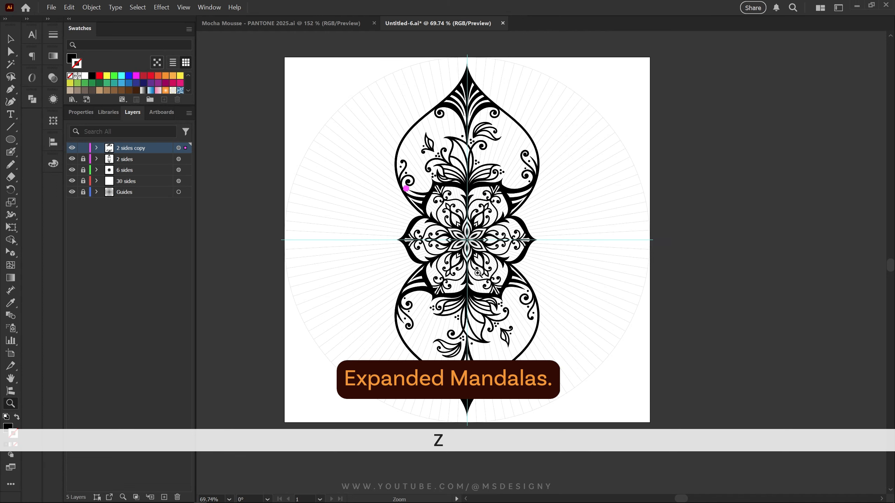
pyautogui.press('v')
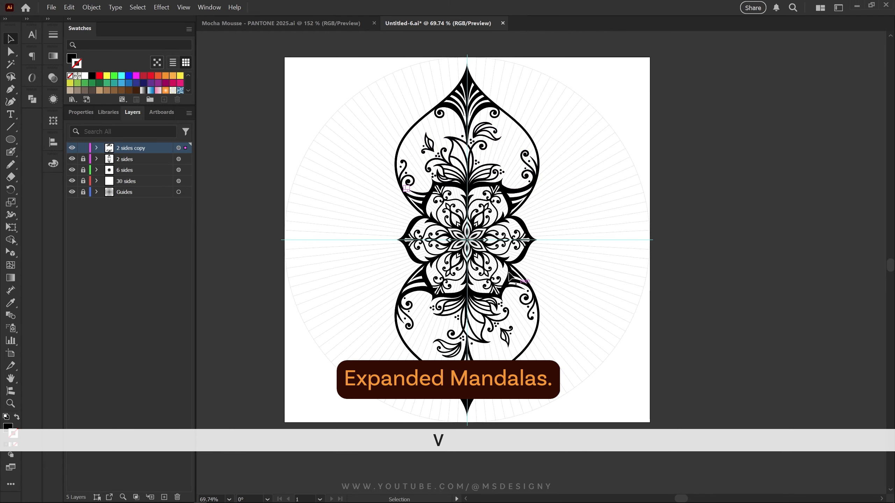
pyautogui.click(84, 170)
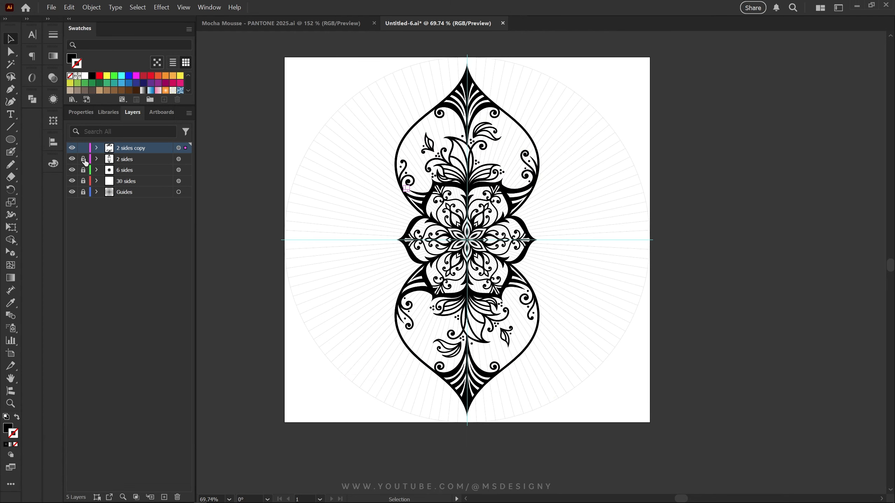
pyautogui.click(84, 171)
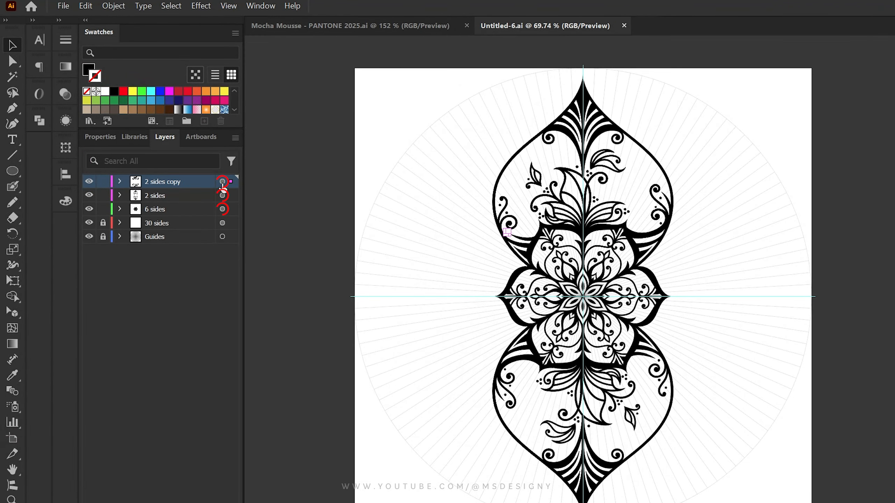
# - Target the 2 sides copy, 2 sides and 6 sides layers together and apply Expand Appearance to their artwork
pyautogui.click(178, 148)
pyautogui.keyDown('shift'); pyautogui.click(223, 195); pyautogui.keyUp('shift')
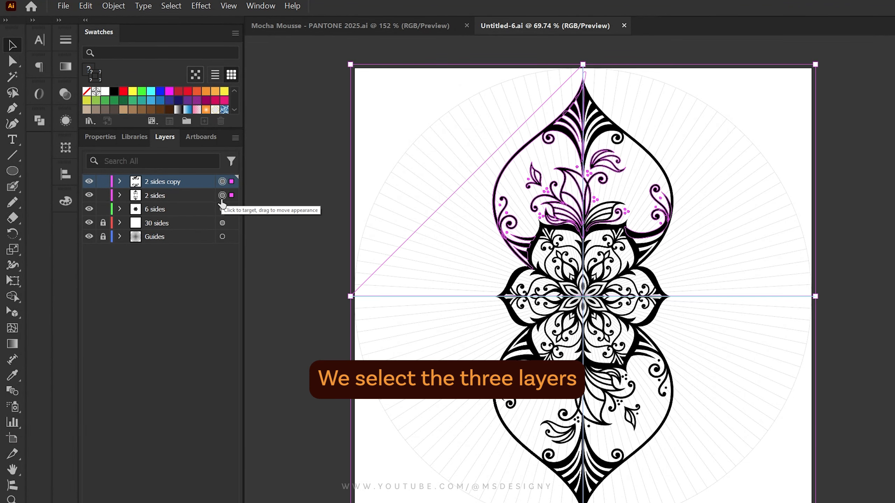
pyautogui.keyDown('shift'); pyautogui.click(222, 209); pyautogui.keyUp('shift')
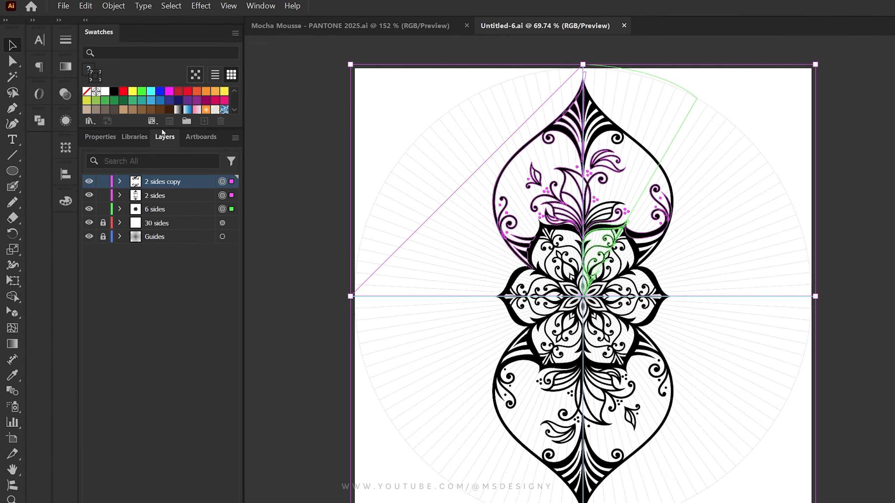
pyautogui.click(115, 7)
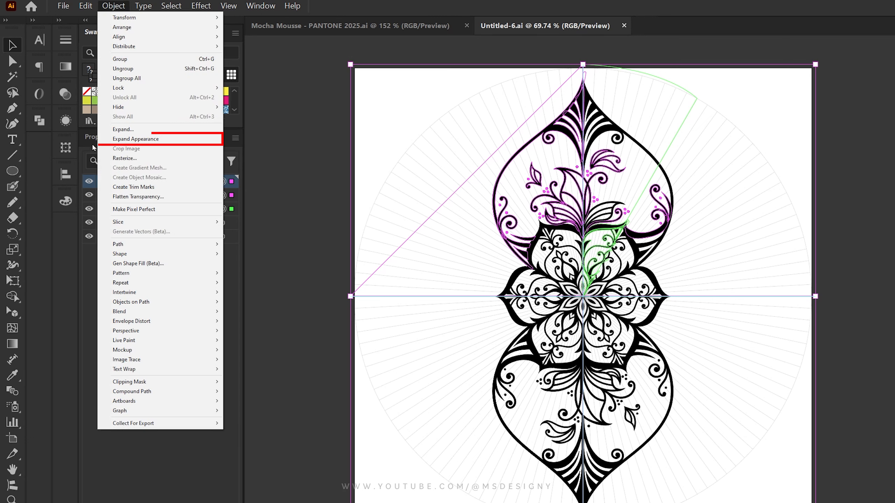
pyautogui.click(156, 139)
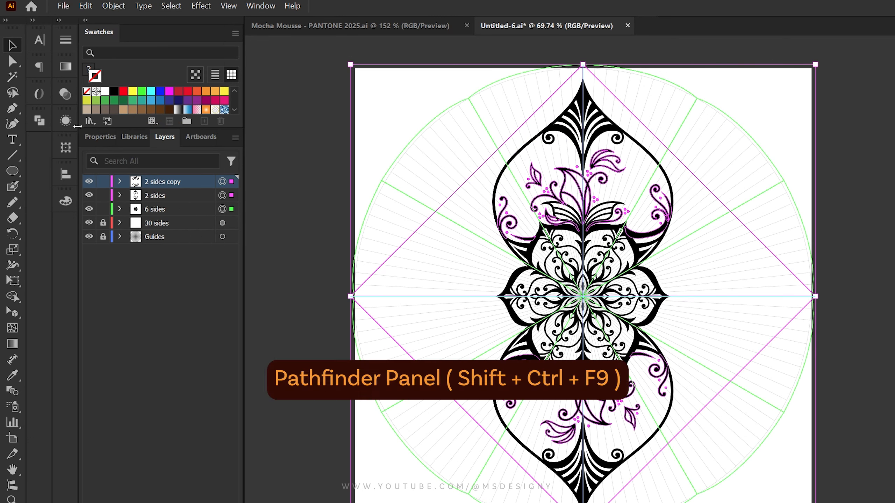
# - Apply the Pathfinder Divide operation to the expanded artwork and deselect it
pyautogui.click(39, 124)
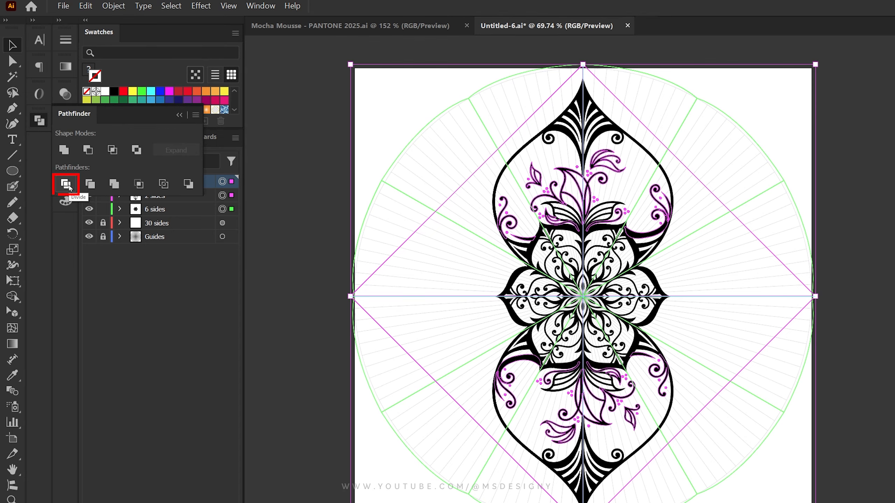
pyautogui.click(67, 185)
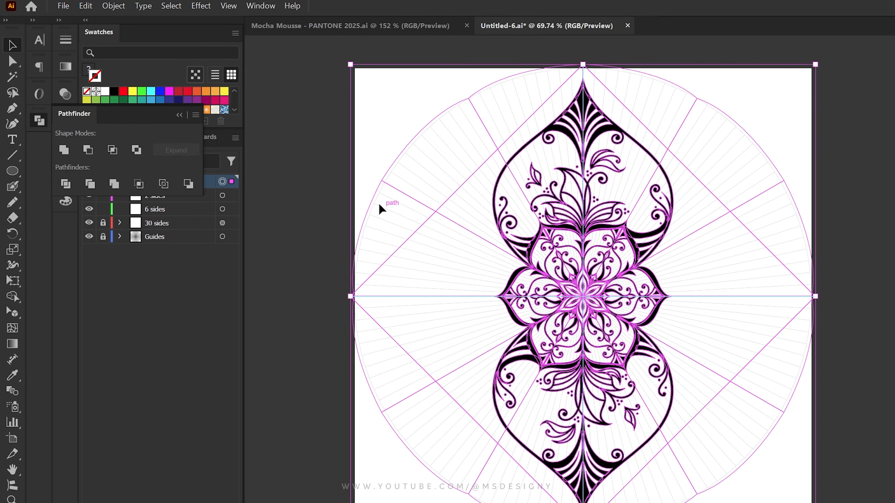
pyautogui.click(373, 137)
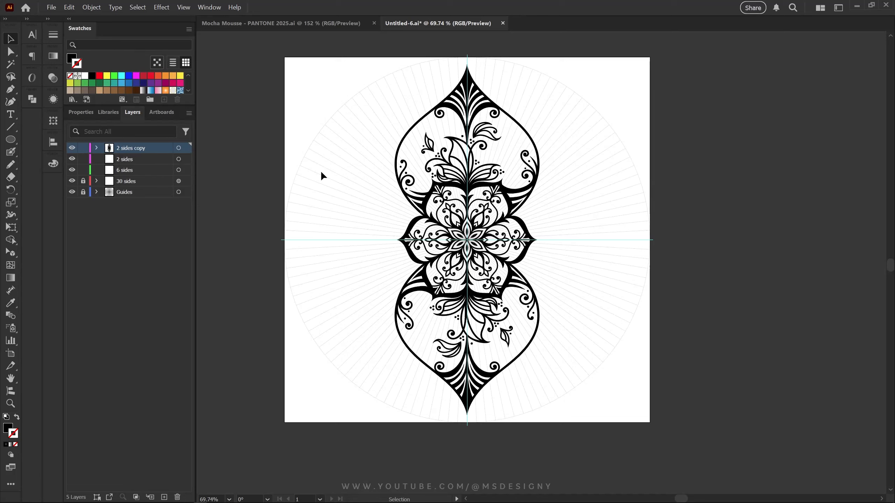
# - Select an unfilled piece outside the mandala, extend the selection to everything with the same Fill & Stroke, and delete it
pyautogui.press('a')
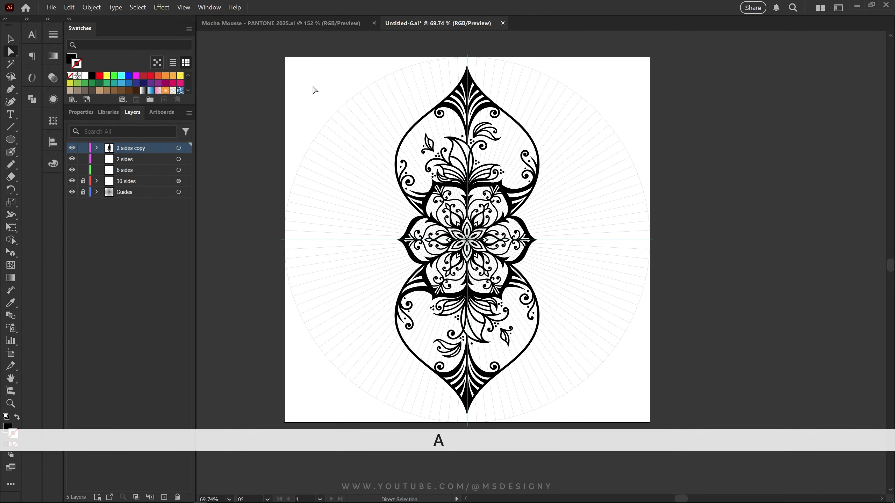
pyautogui.moveTo(312, 87); pyautogui.dragTo(360, 147)
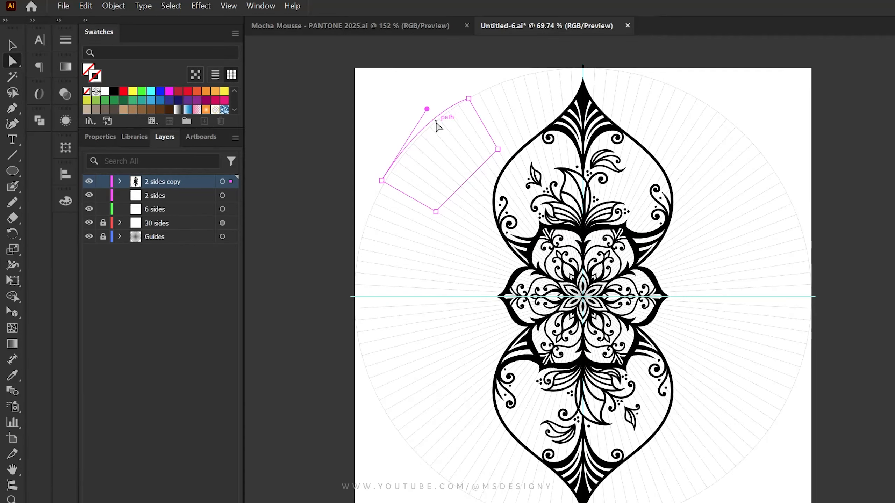
pyautogui.click(171, 6)
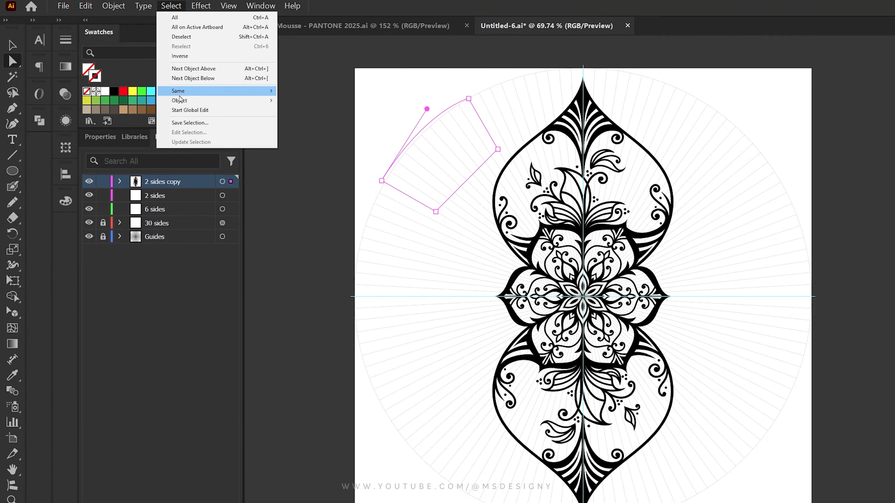
pyautogui.click(201, 92)
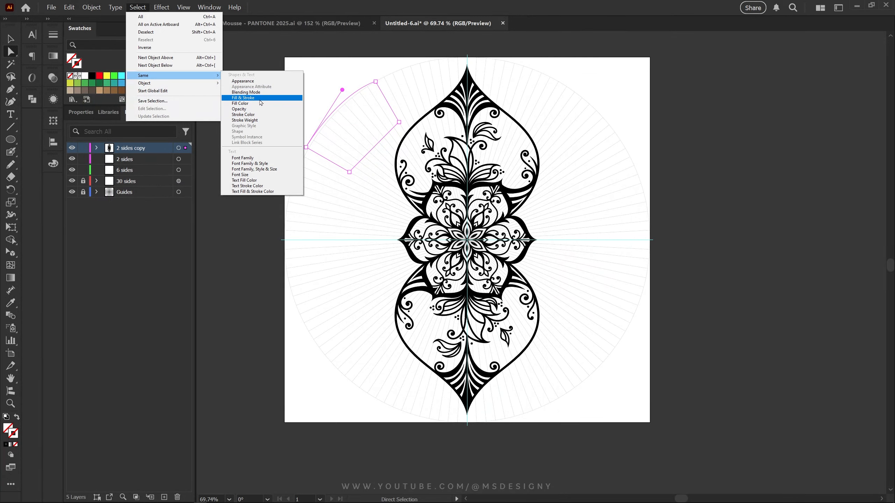
pyautogui.click(253, 99)
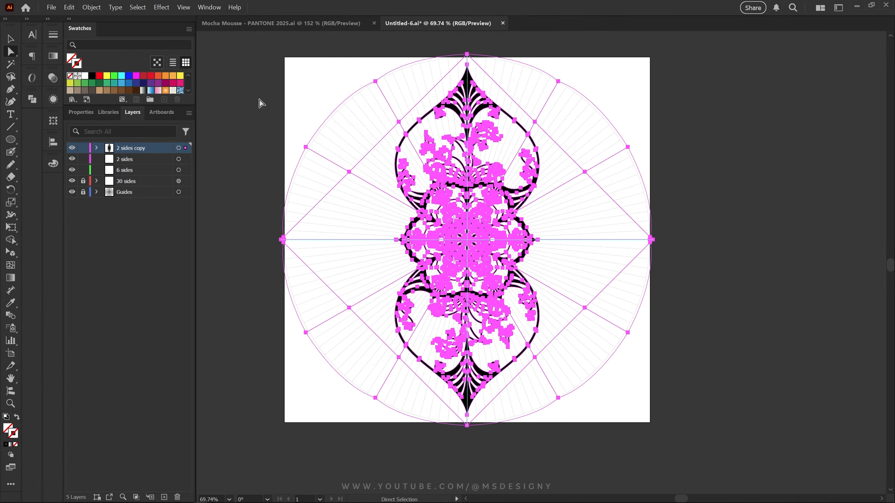
pyautogui.press('Delete')
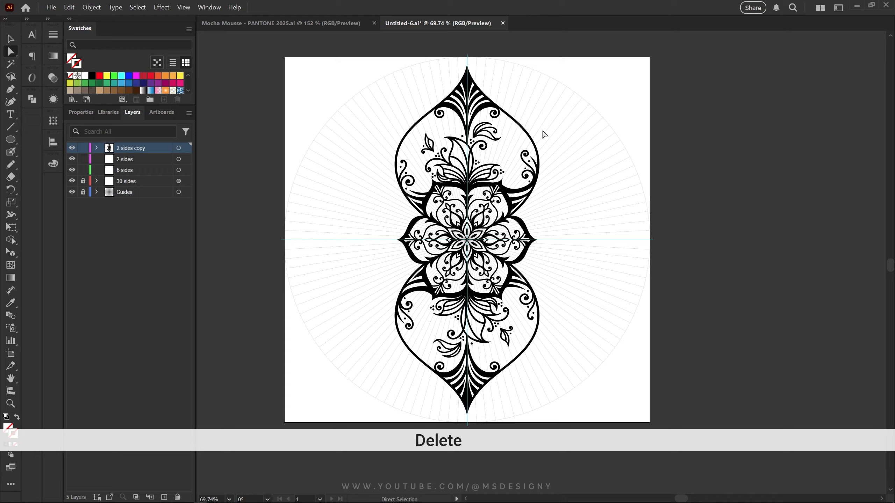
# - Try to merge all the mandala artwork with the Pathfinder Unite operation
pyautogui.press('v')
pyautogui.moveTo(572, 88); pyautogui.dragTo(457, 335)
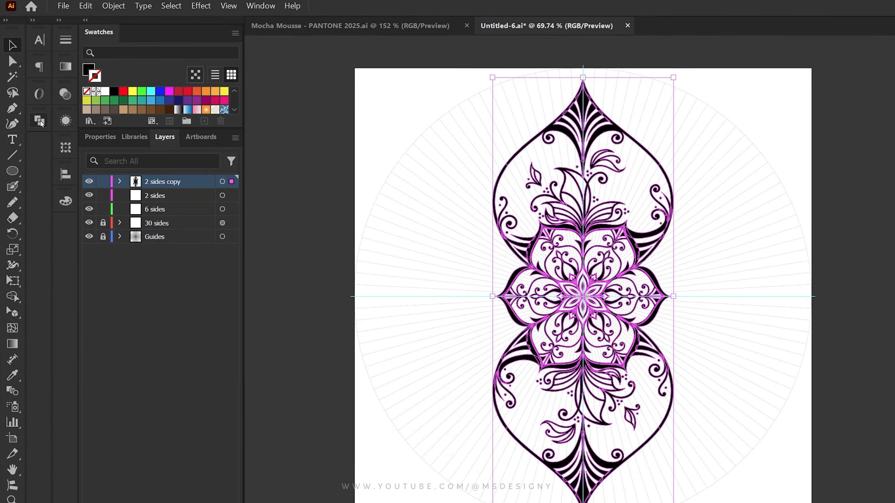
pyautogui.click(39, 122)
pyautogui.click(64, 151)
pyautogui.hotkey('ctrl', 'z')
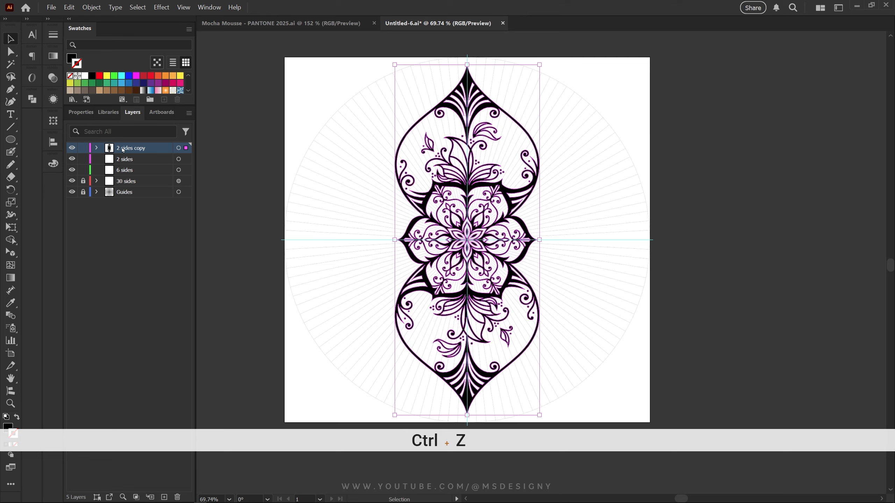
# - Rename the 2 sides copy layer to Mandala 2+6
pyautogui.doubleClick(123, 148)
pyautogui.write('Mandala 2+6')
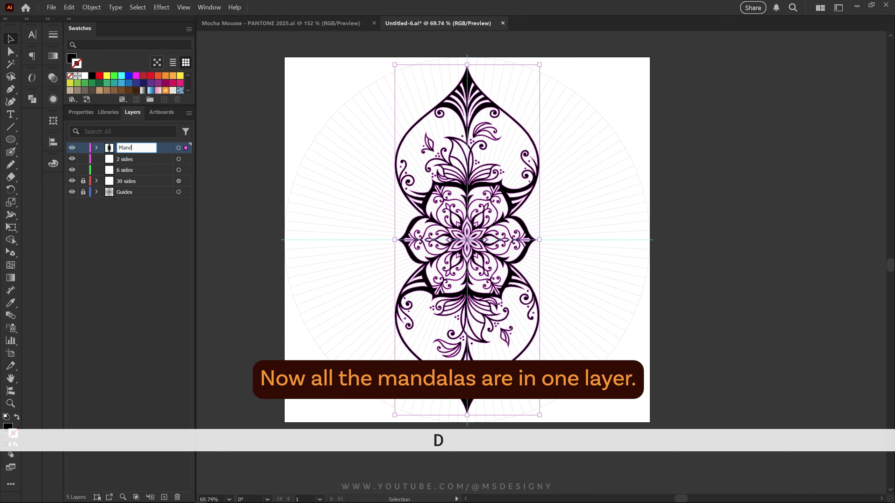
pyautogui.press('Return')
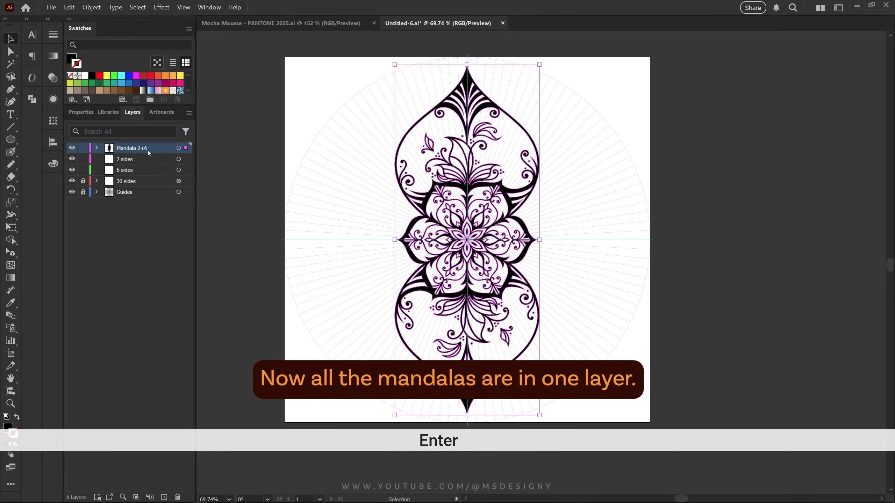
# - Check the 2 sides and 6 sides layers for artwork and delete both layers together
pyautogui.click(135, 159)
pyautogui.click(179, 159)
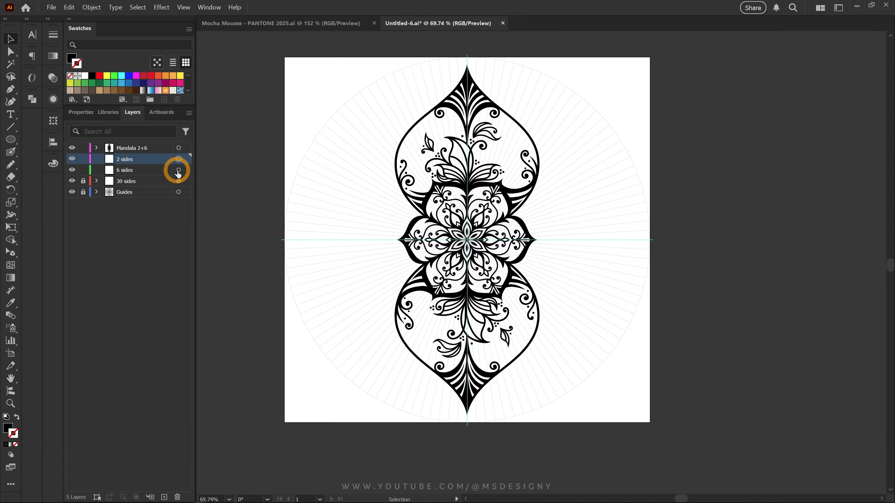
pyautogui.click(179, 170)
pyautogui.keyDown('shift'); pyautogui.click(141, 170); pyautogui.keyUp('shift')
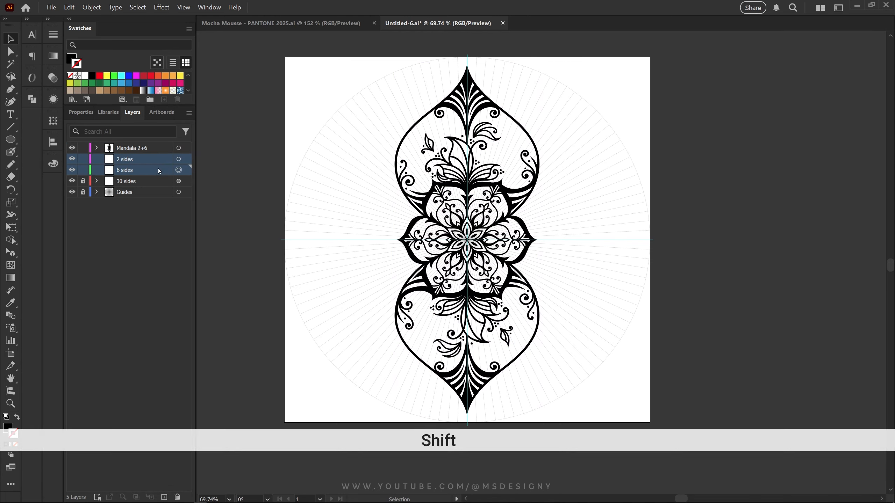
pyautogui.moveTo(158, 169); pyautogui.dragTo(177, 496)
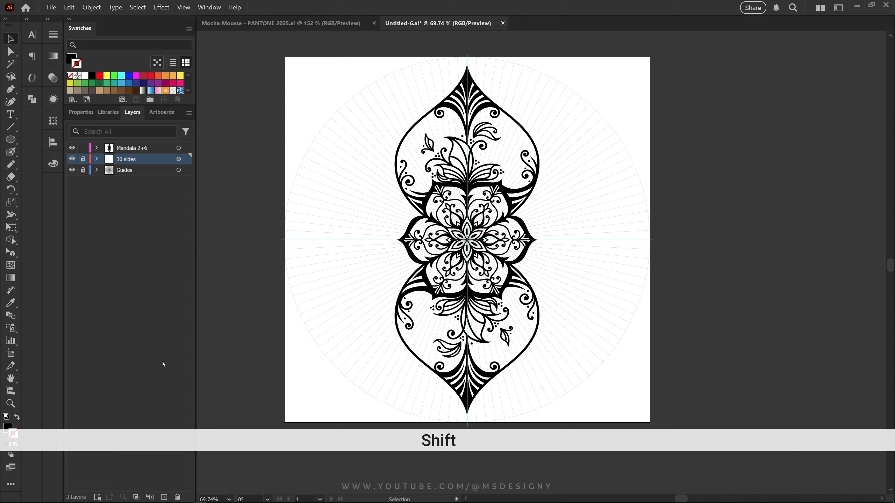
# - Lock the Mandala 2+6 layer, then unlock the 30 sides layer and target it
pyautogui.click(72, 159)
pyautogui.click(72, 159)
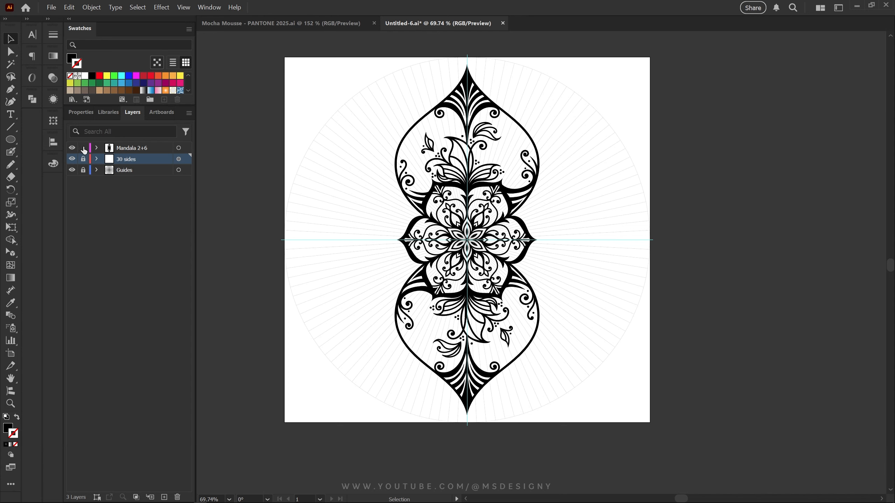
pyautogui.click(83, 148)
pyautogui.click(83, 159)
pyautogui.click(179, 159)
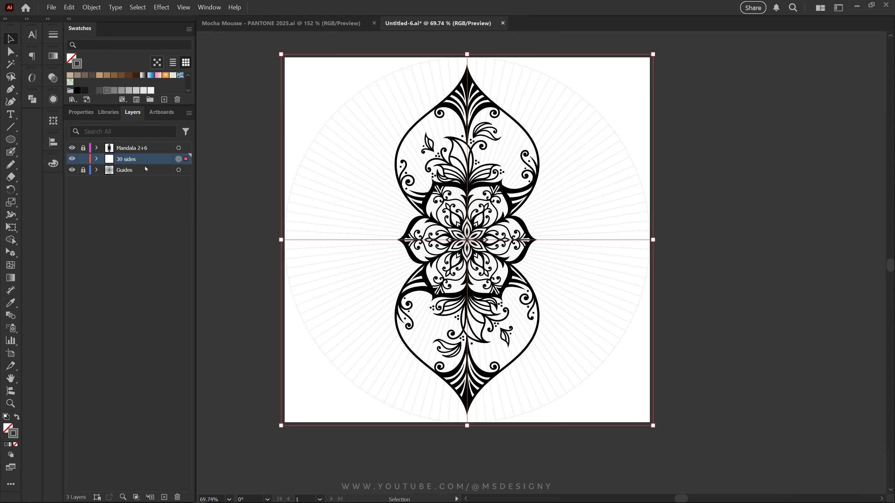